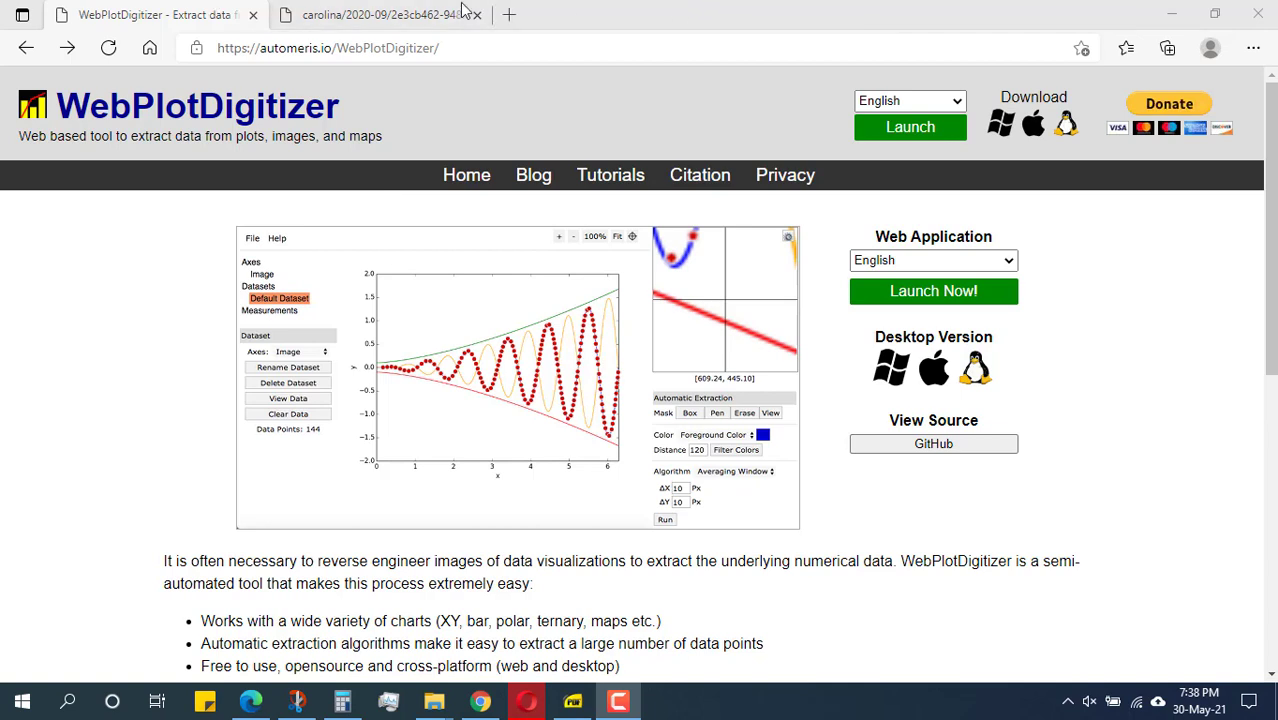
Step: Save the Distance from Origin chart image from Edge into Downloads as 1.jpg
{"action": "left_click", "coordinate": [414, 14]}
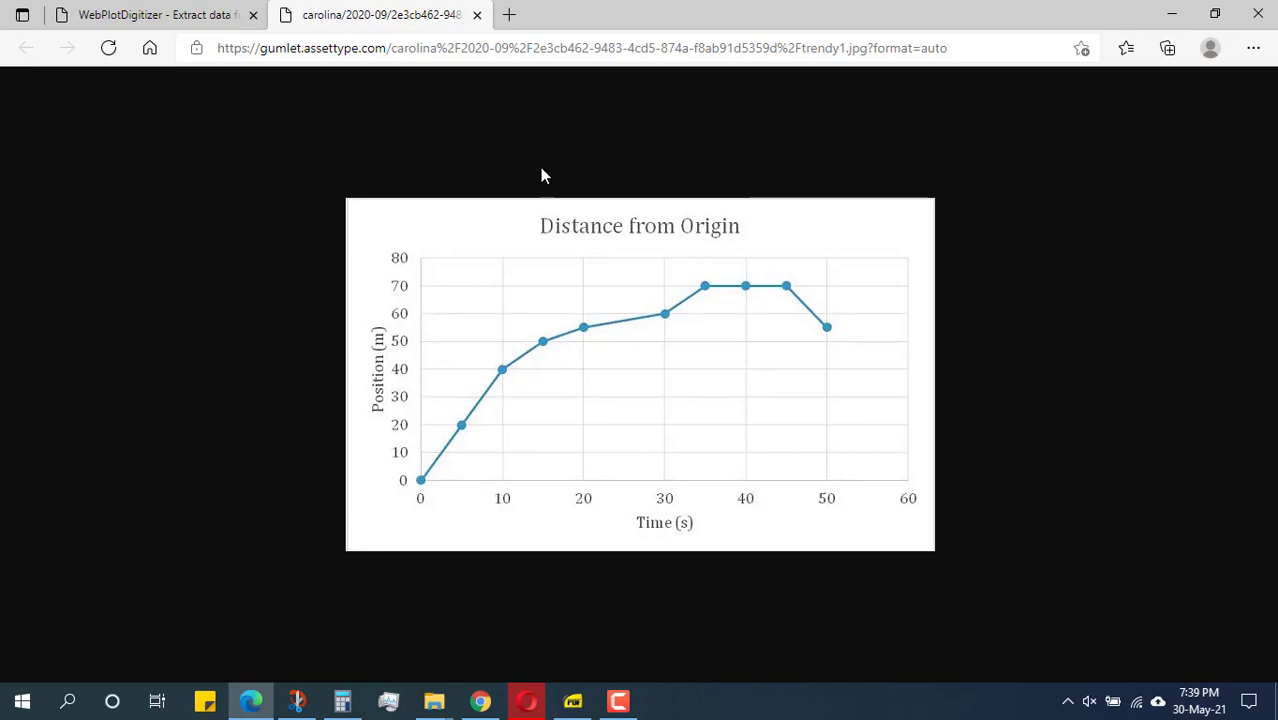
{"action": "right_click", "coordinate": [493, 226]}
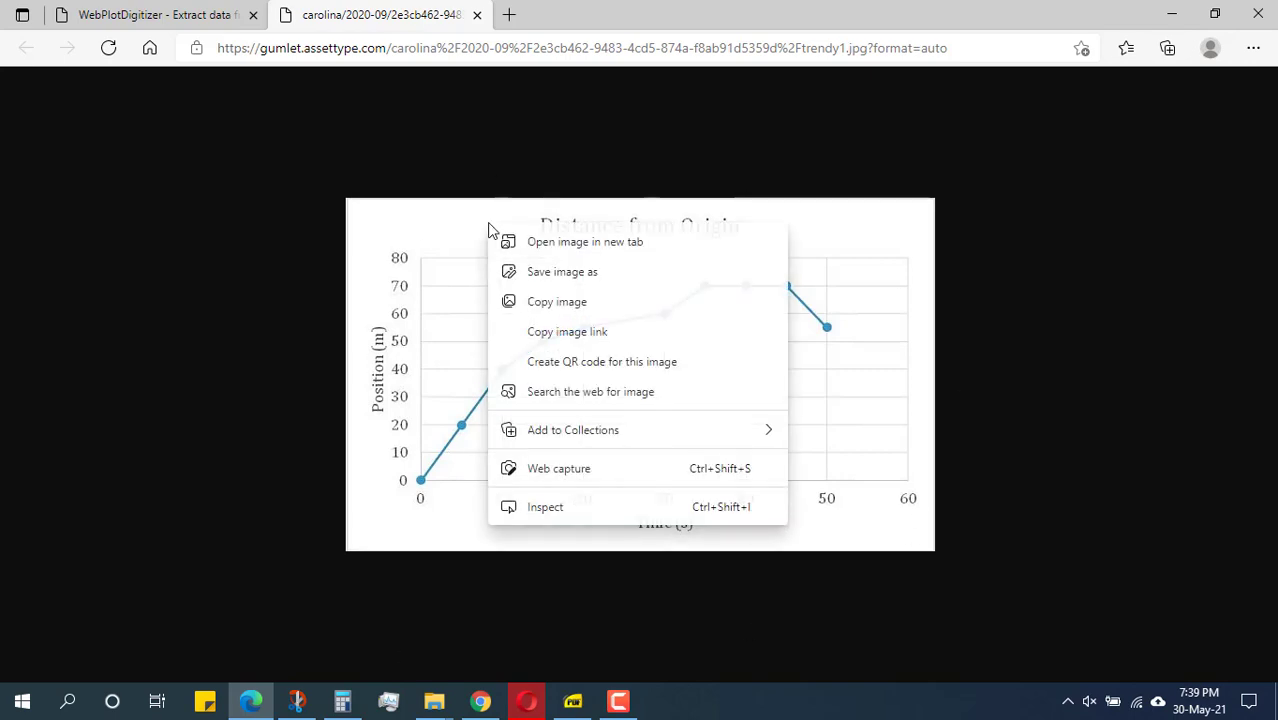
{"action": "left_click", "coordinate": [532, 273]}
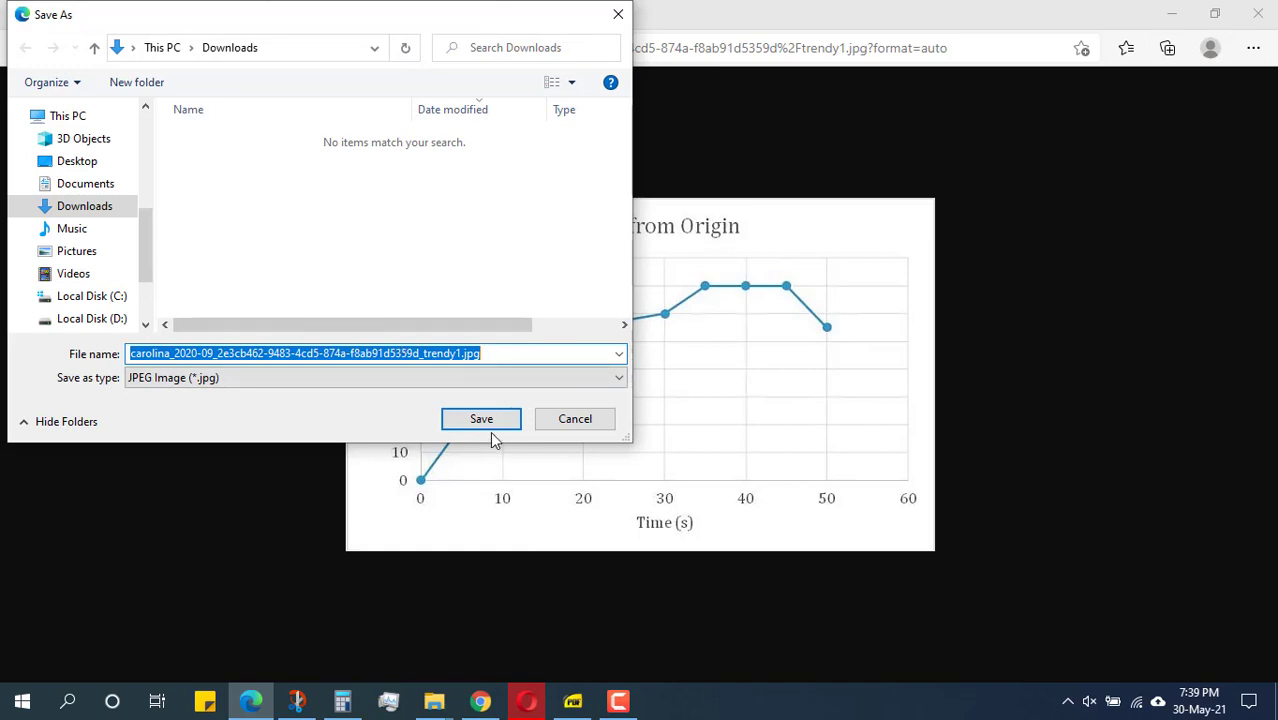
{"action": "type", "text": "1"}
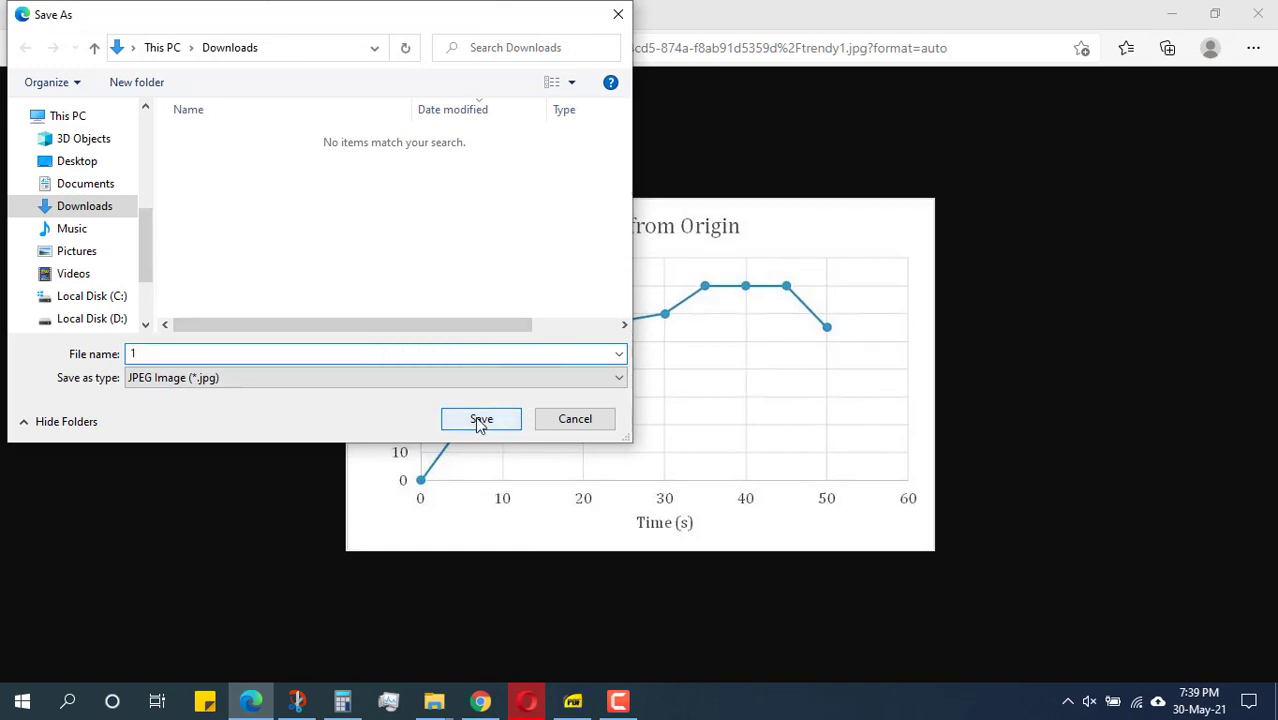
{"action": "left_click", "coordinate": [479, 419]}
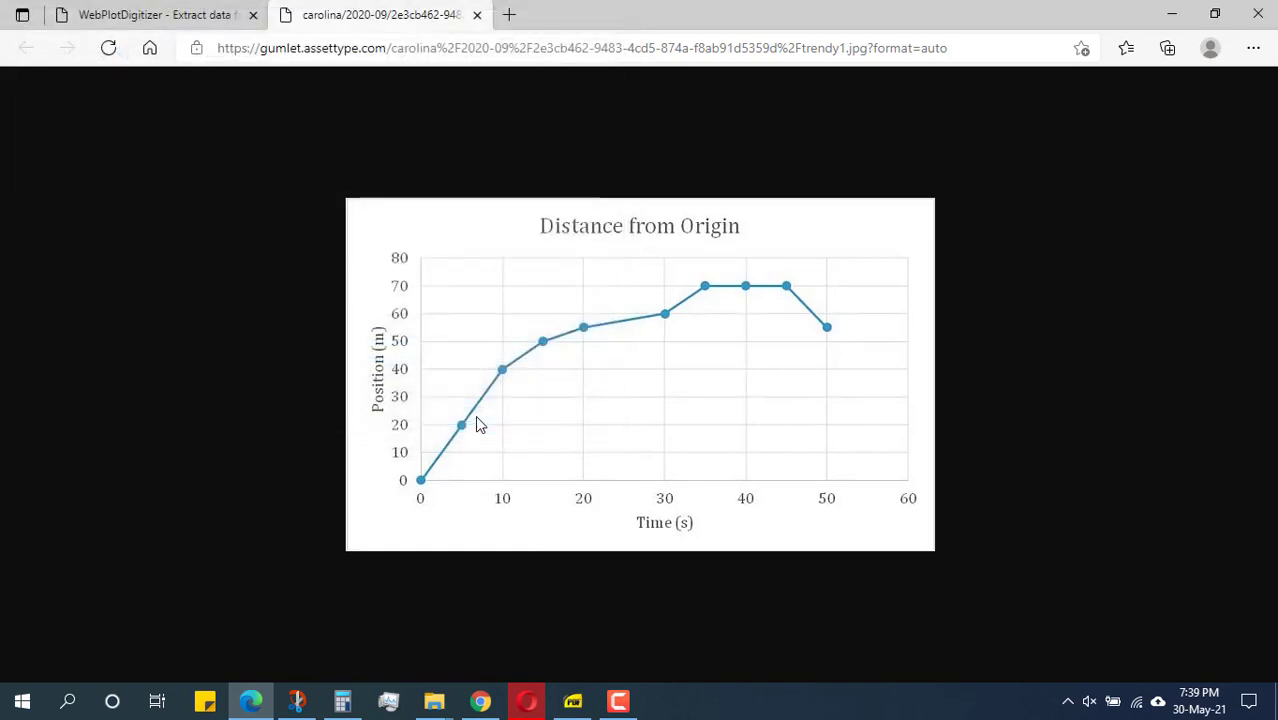
Step: Close the chart image tab and launch the WebPlotDigitizer web app
{"action": "left_click", "coordinate": [477, 17]}
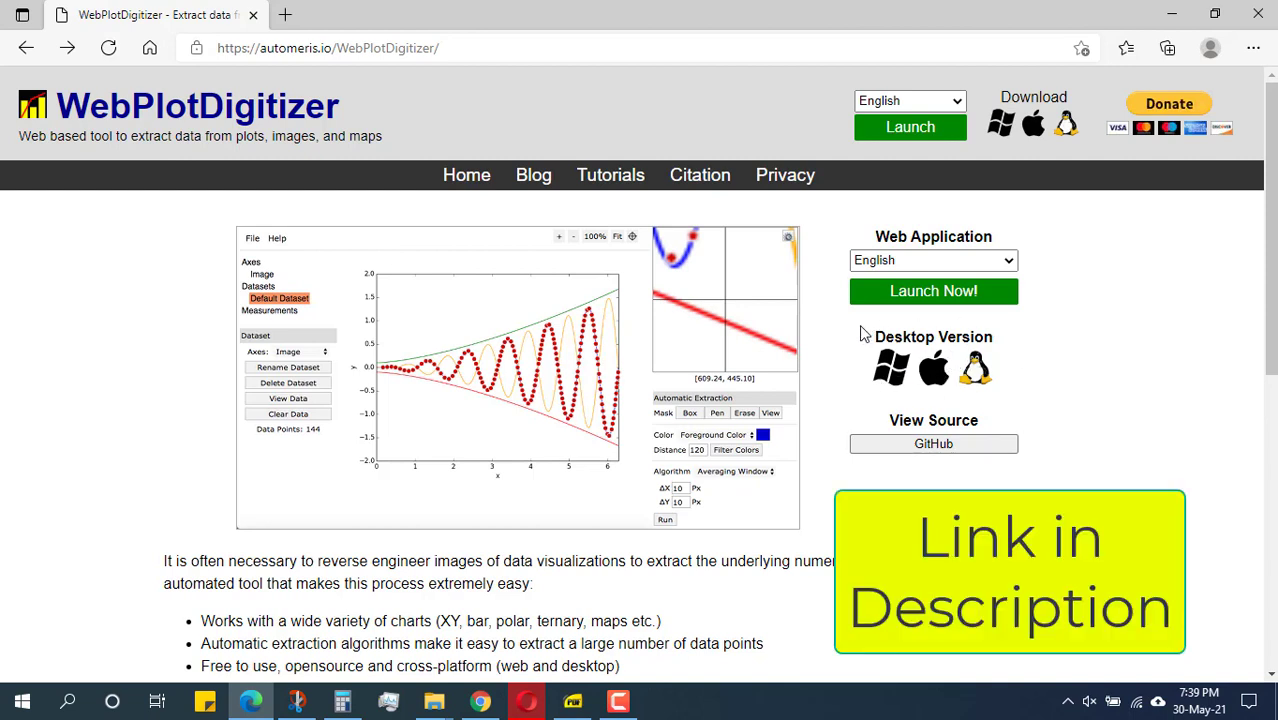
{"action": "left_click", "coordinate": [906, 297]}
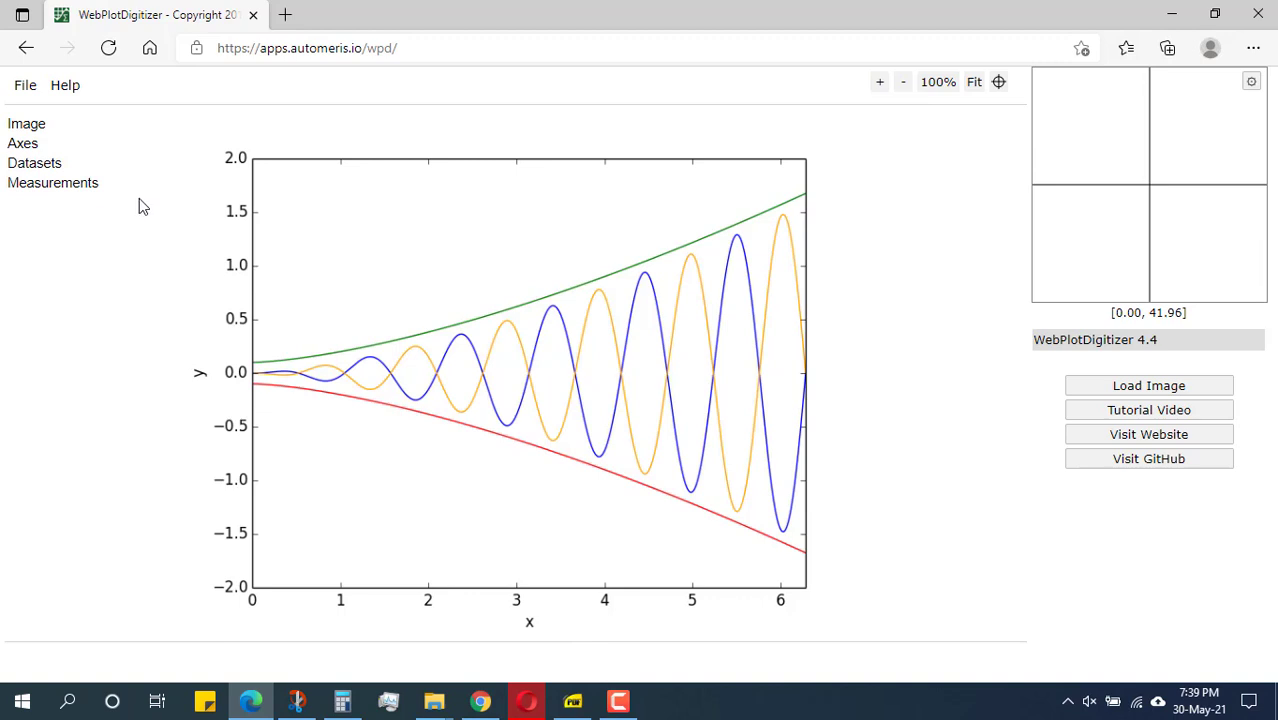
Step: Load 1.jpg from the Downloads folder into WebPlotDigitizer
{"action": "left_click", "coordinate": [1127, 391]}
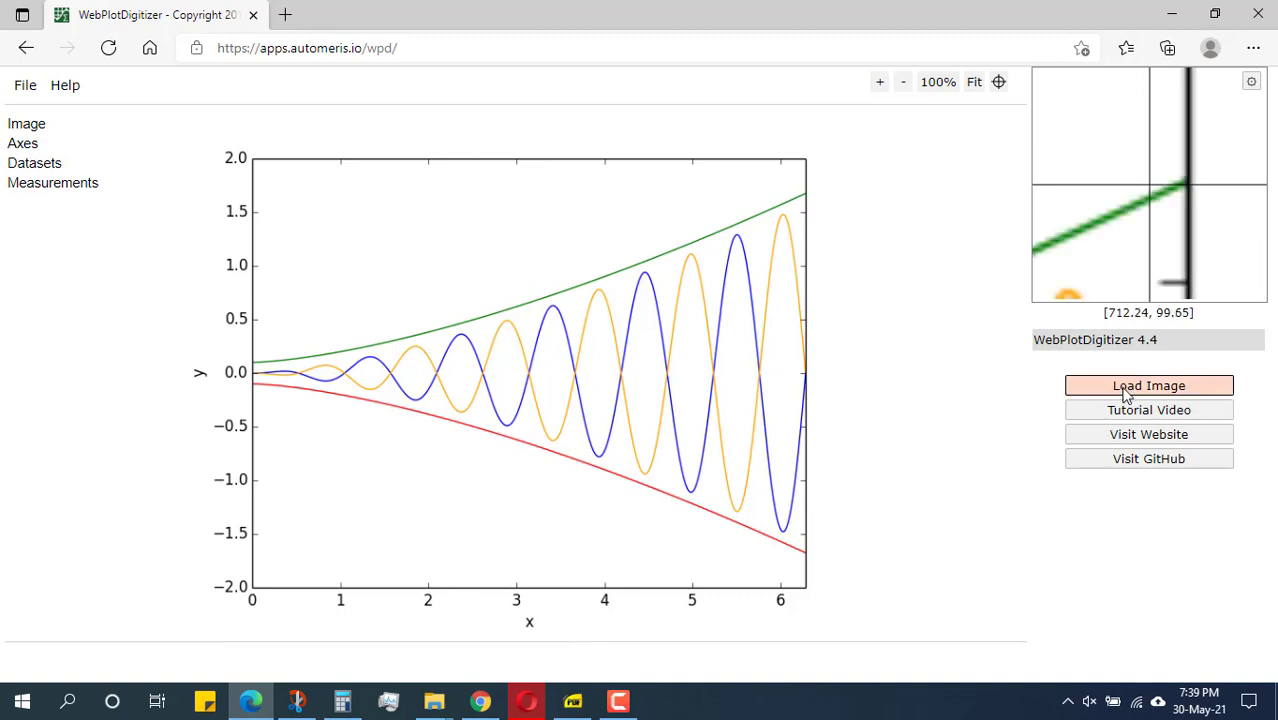
{"action": "left_click", "coordinate": [572, 201]}
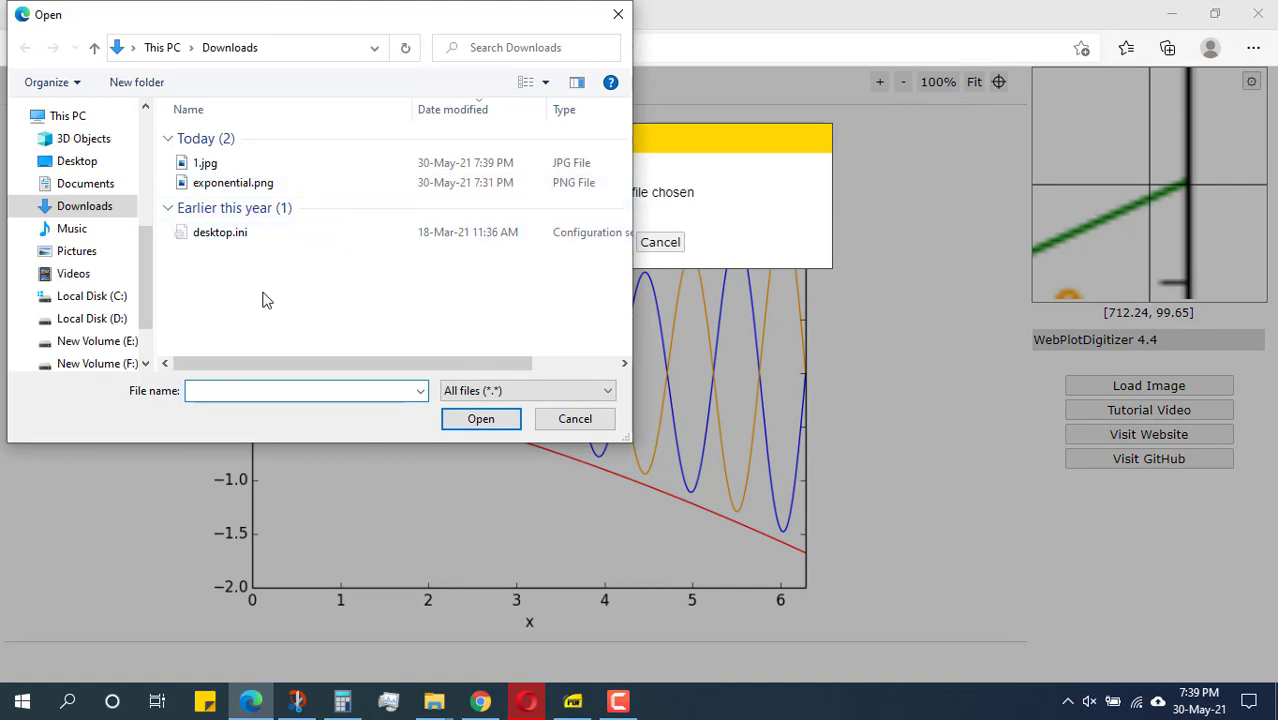
{"action": "left_click", "coordinate": [205, 163]}
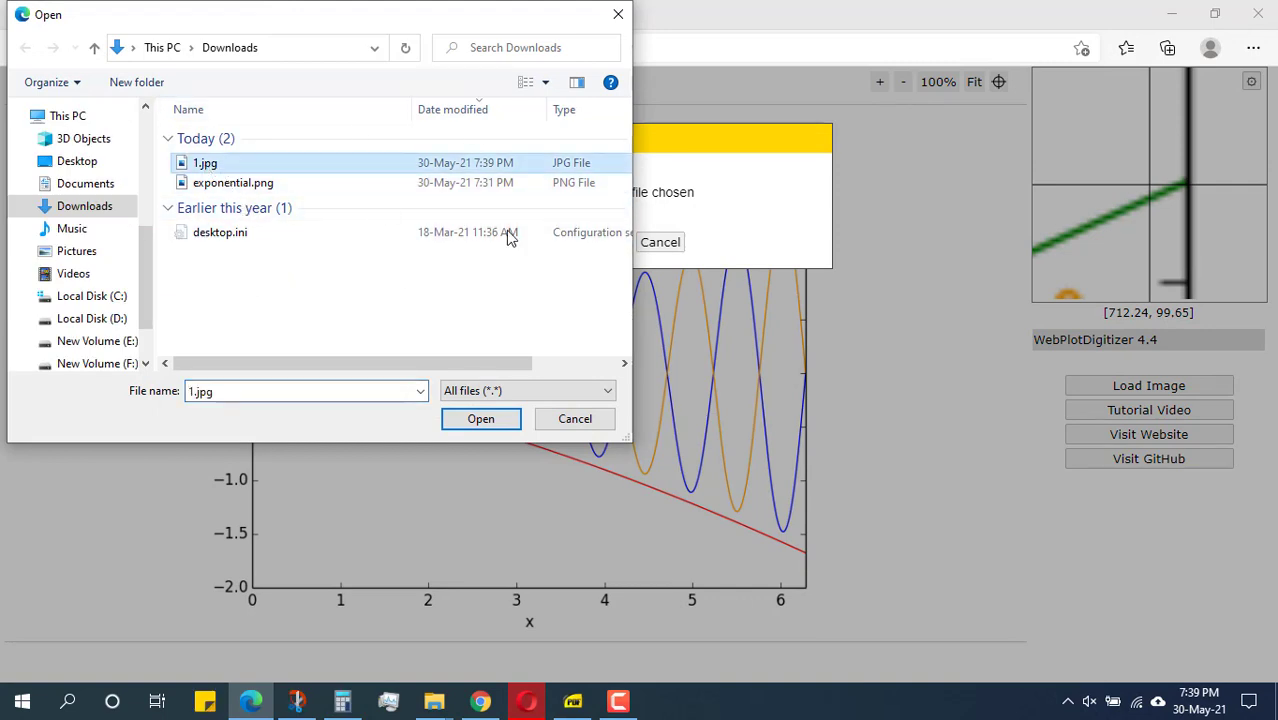
{"action": "left_click", "coordinate": [490, 430]}
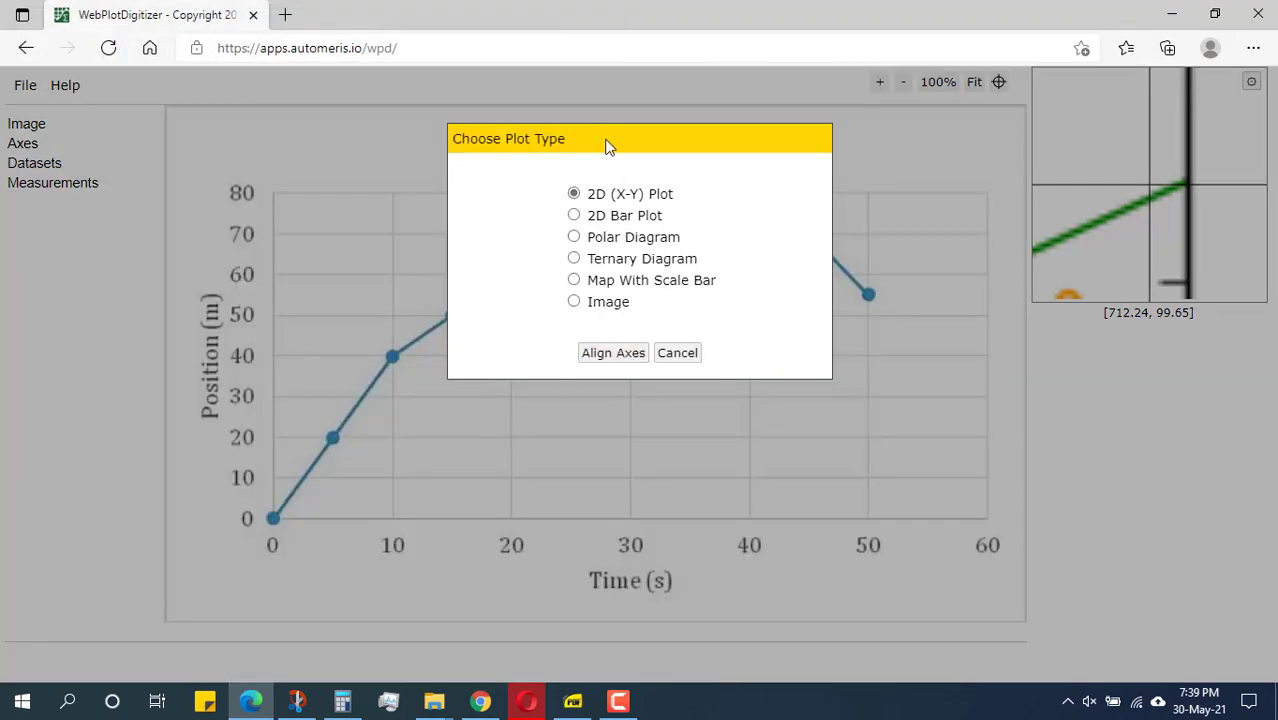
Step: Keep 2D (X-Y) Plot as the plot type and start axis alignment
{"action": "left_click_drag", "start_coordinate": [605, 143], "coordinate": [774, 201]}
{"action": "left_click_drag", "start_coordinate": [668, 177], "coordinate": [489, 136]}
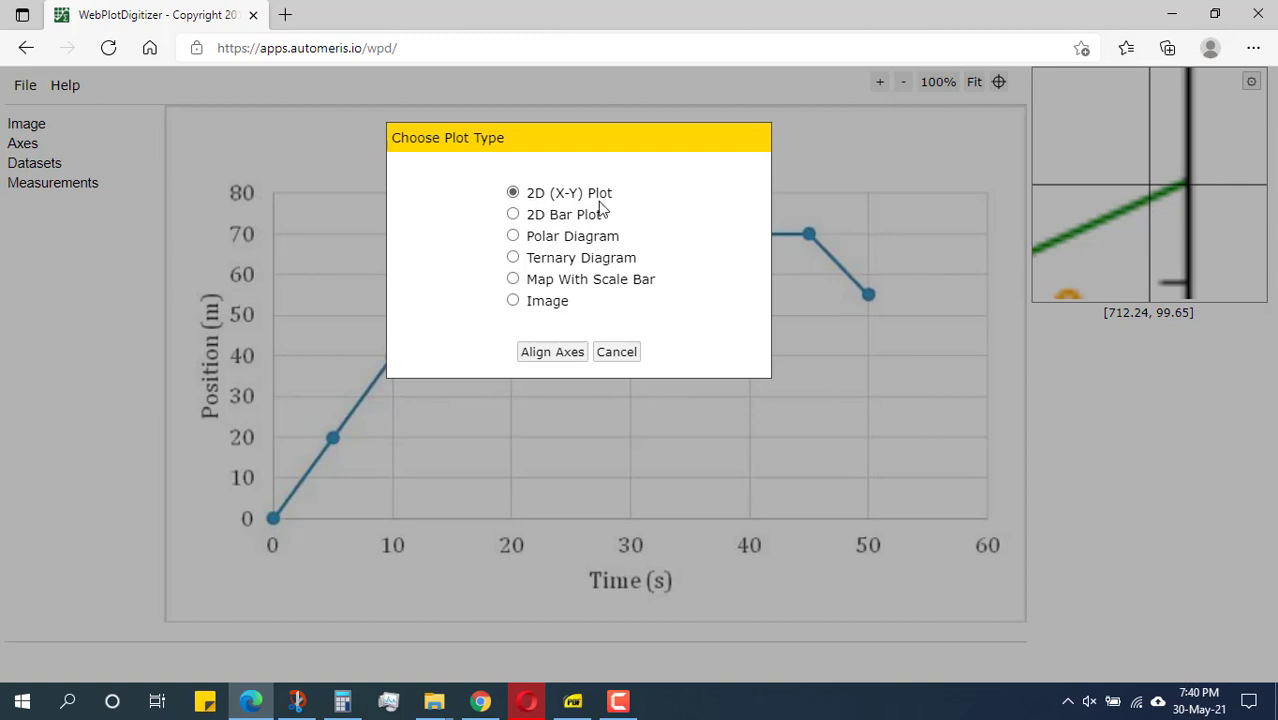
{"action": "left_click", "coordinate": [549, 352]}
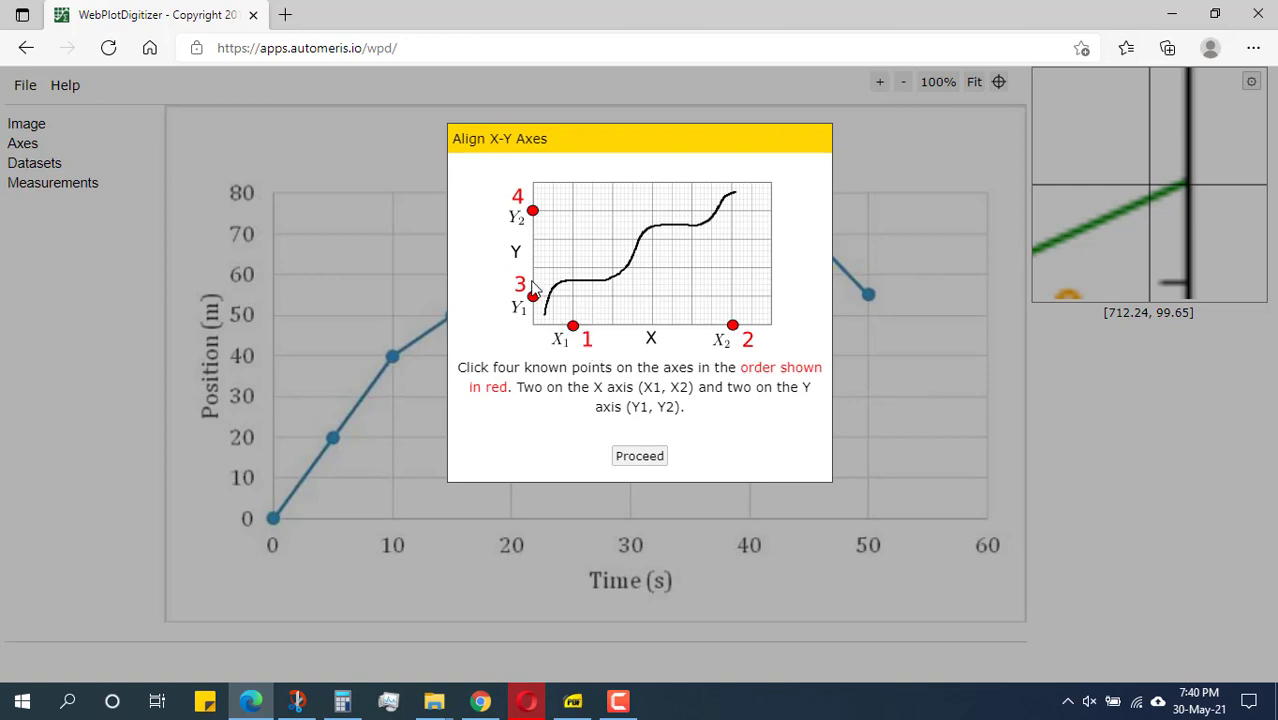
{"action": "left_click_drag", "start_coordinate": [533, 137], "coordinate": [766, 114]}
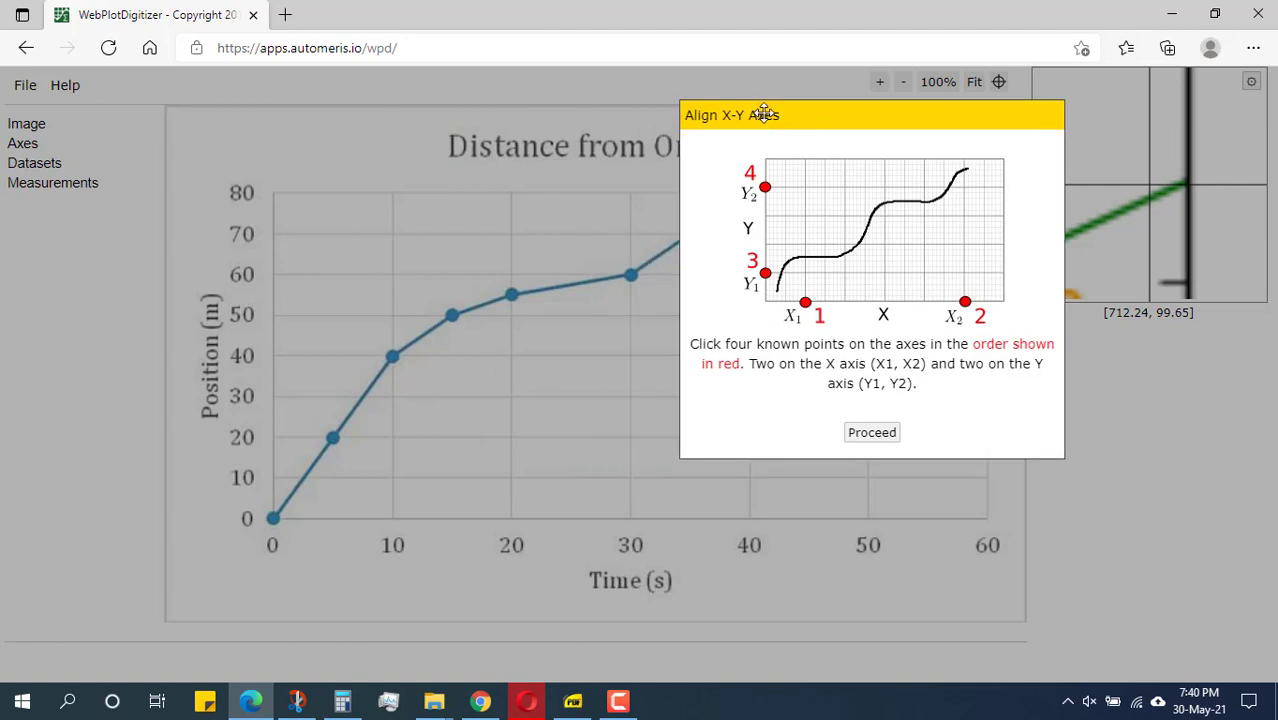
Step: Place calibration points X1 at 10 s, X2 at 40 s, Y1 at 20 m, Y2 at 50 m
{"action": "left_click", "coordinate": [870, 433]}
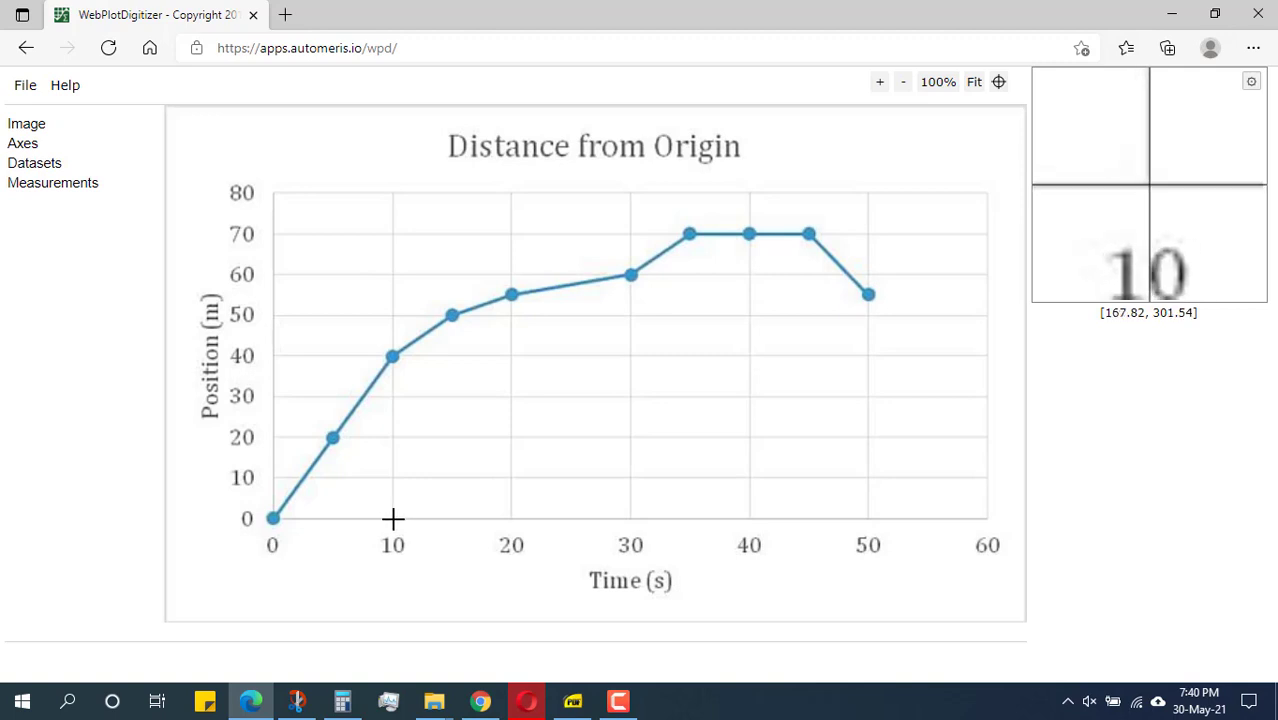
{"action": "left_click", "coordinate": [392, 518]}
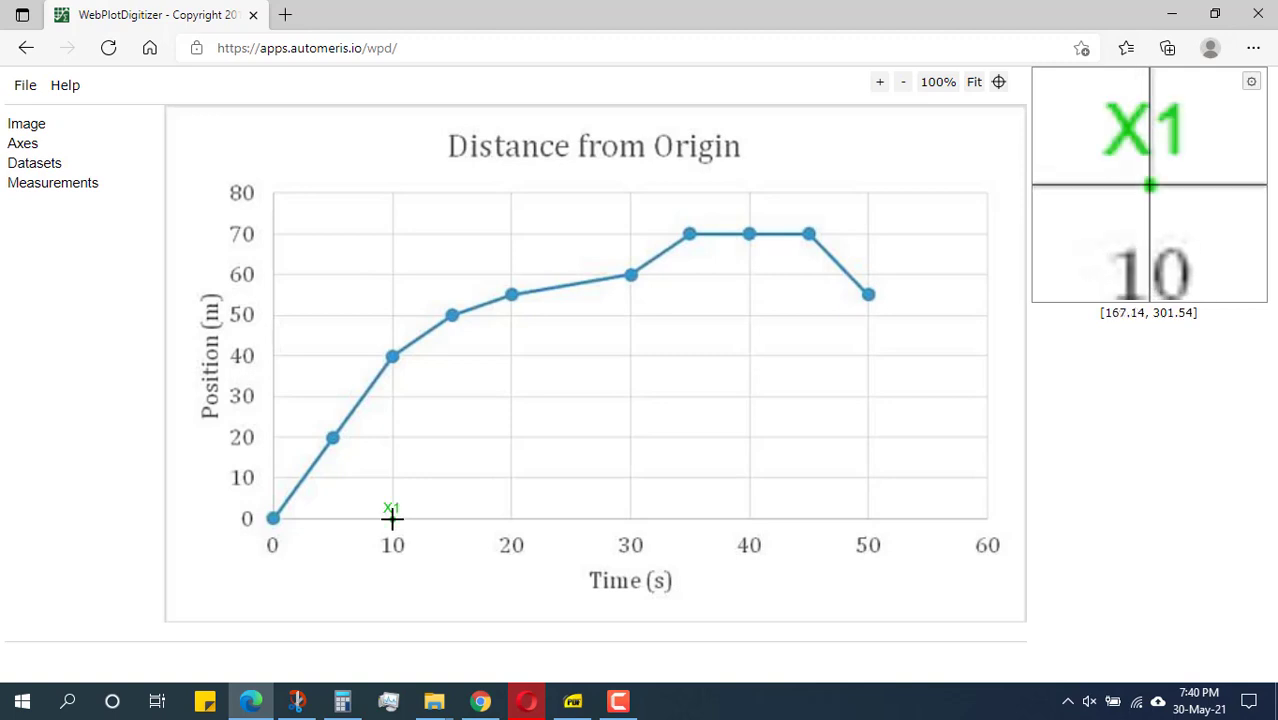
{"action": "left_click", "coordinate": [750, 518]}
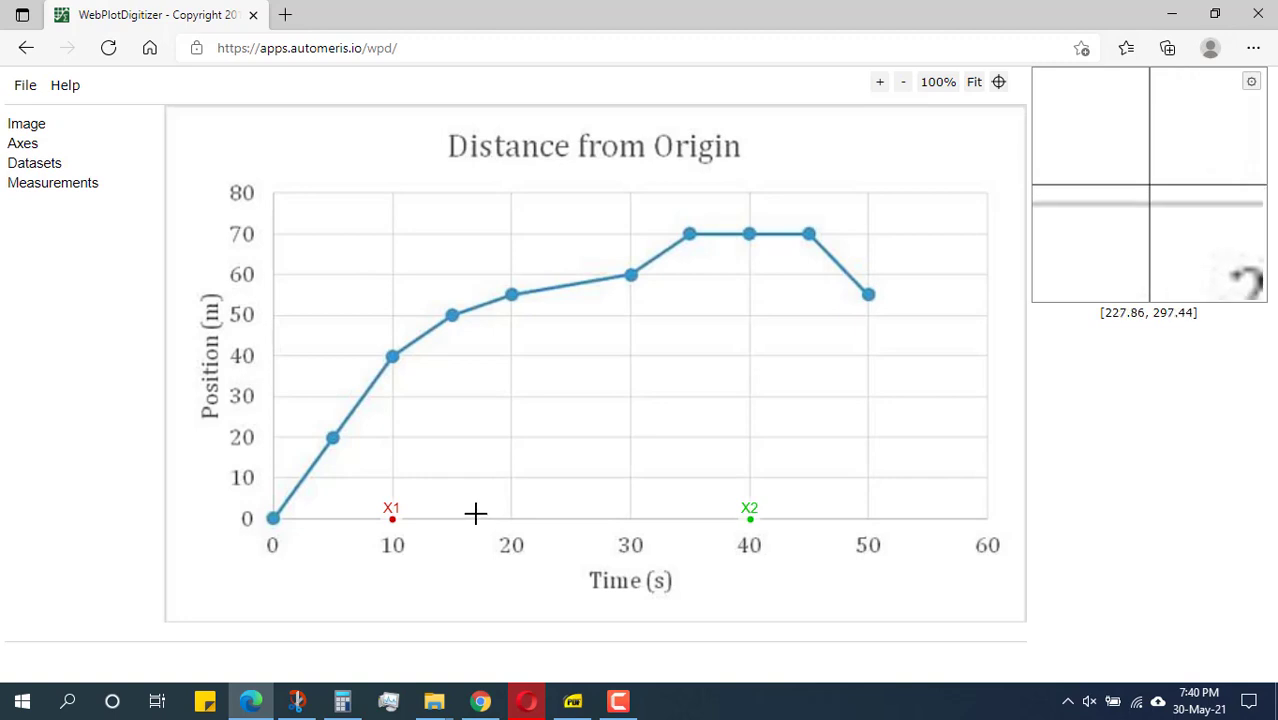
{"action": "left_click", "coordinate": [273, 436]}
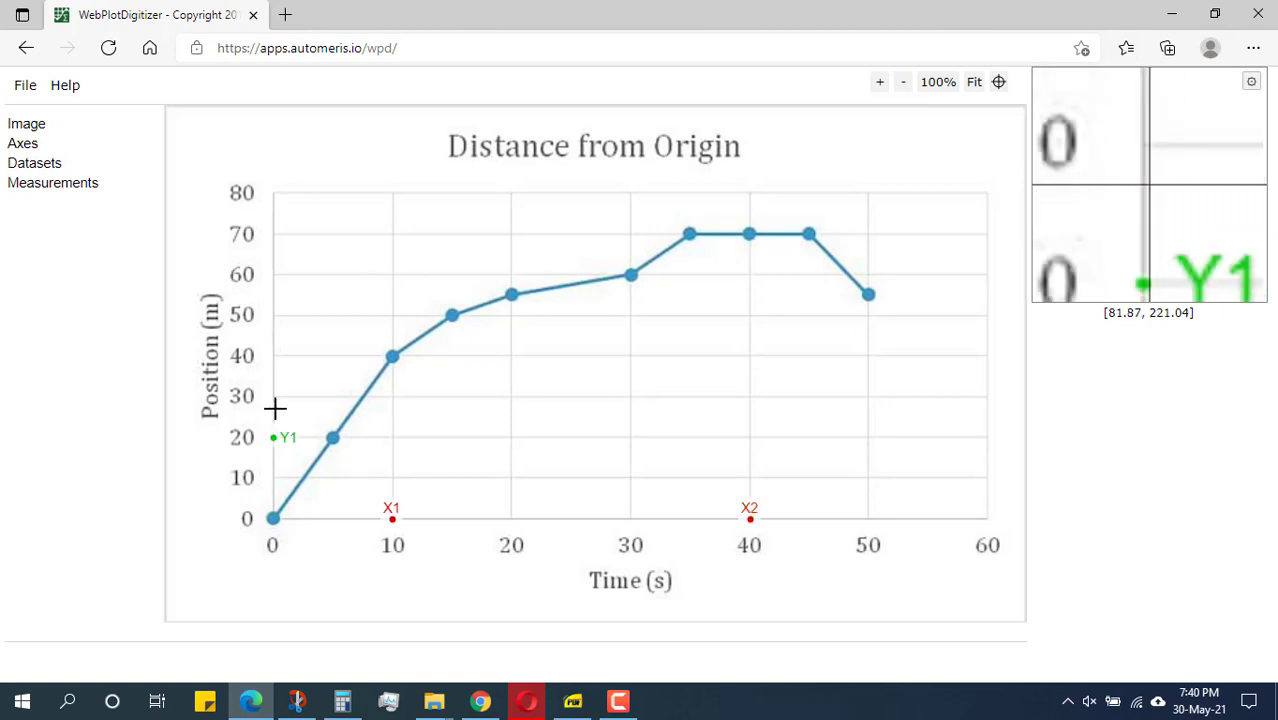
{"action": "left_click", "coordinate": [274, 315]}
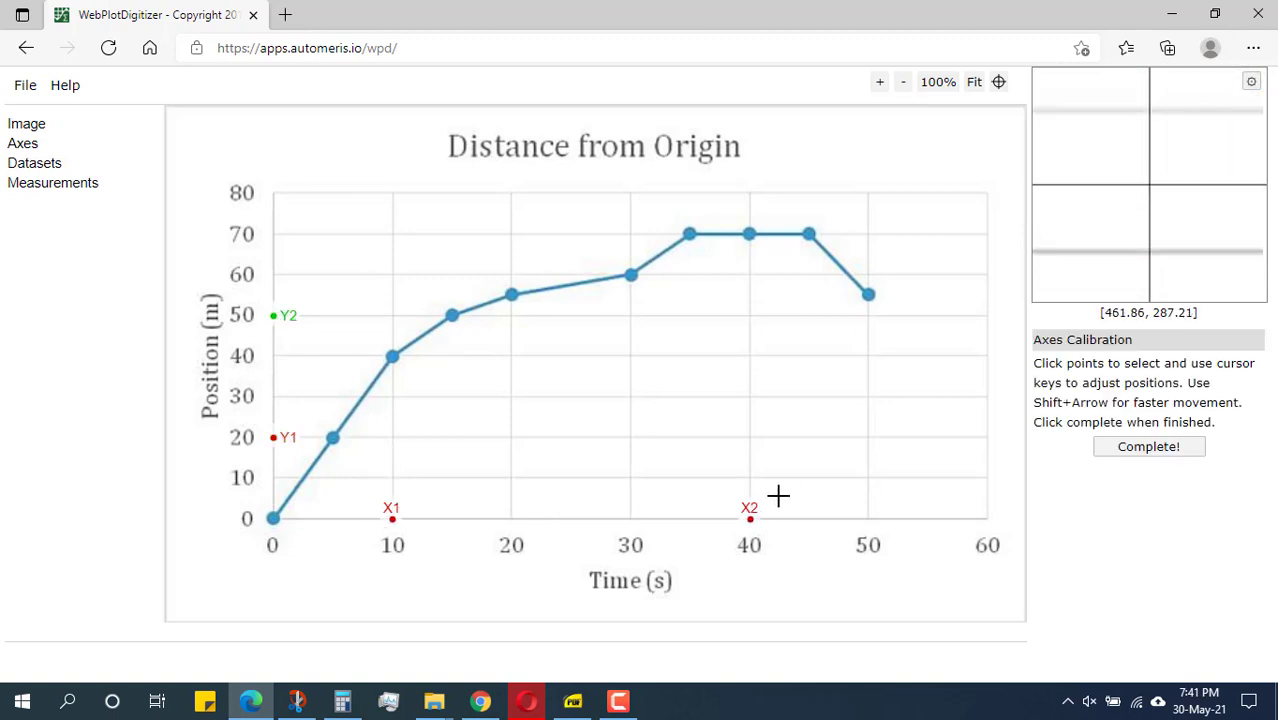
{"action": "left_click", "coordinate": [1134, 452]}
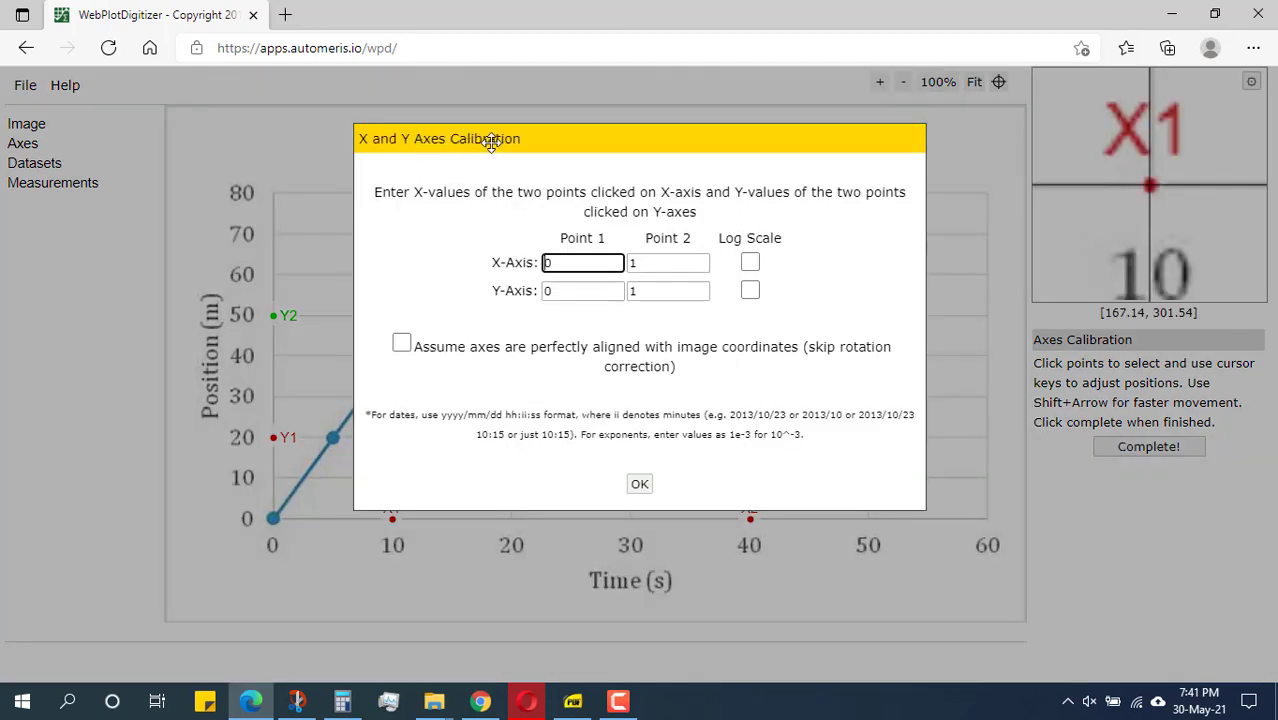
Step: Calibrate with X values 10 and 40, Y values 20 and 50, assuming perfectly aligned axes
{"action": "left_click_drag", "start_coordinate": [492, 145], "coordinate": [748, 105]}
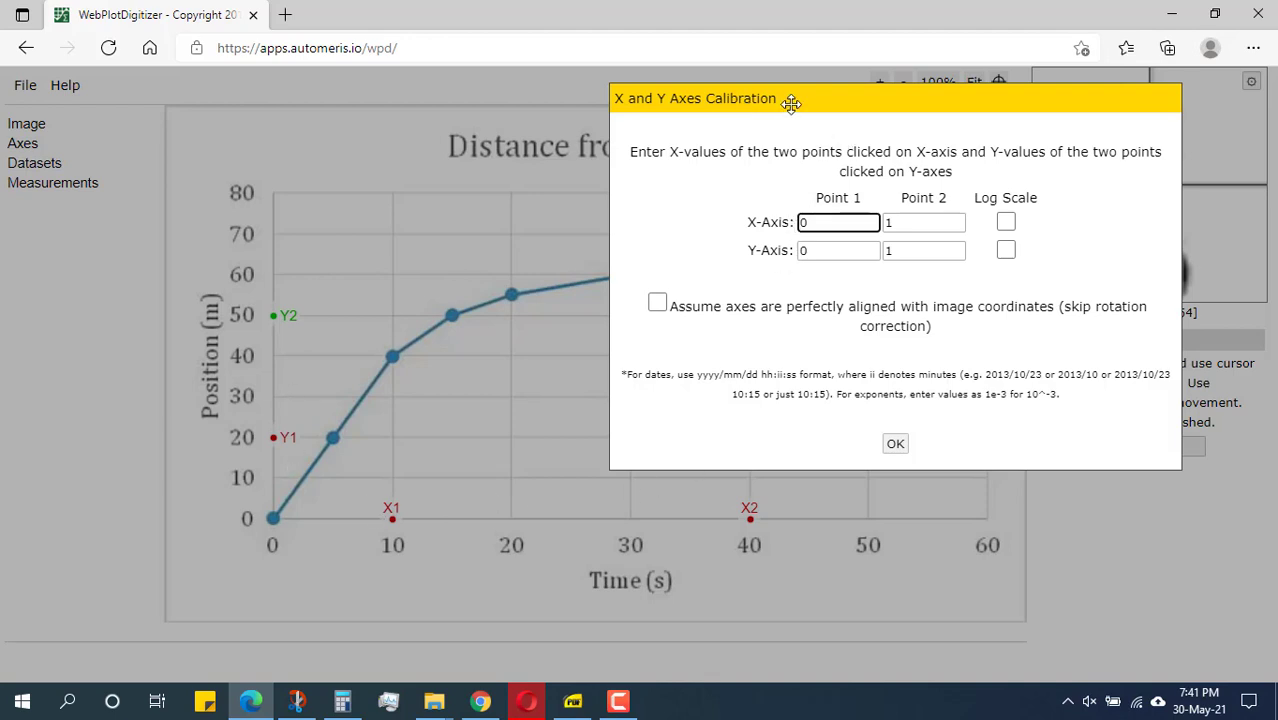
{"action": "left_click_drag", "start_coordinate": [790, 101], "coordinate": [887, 88]}
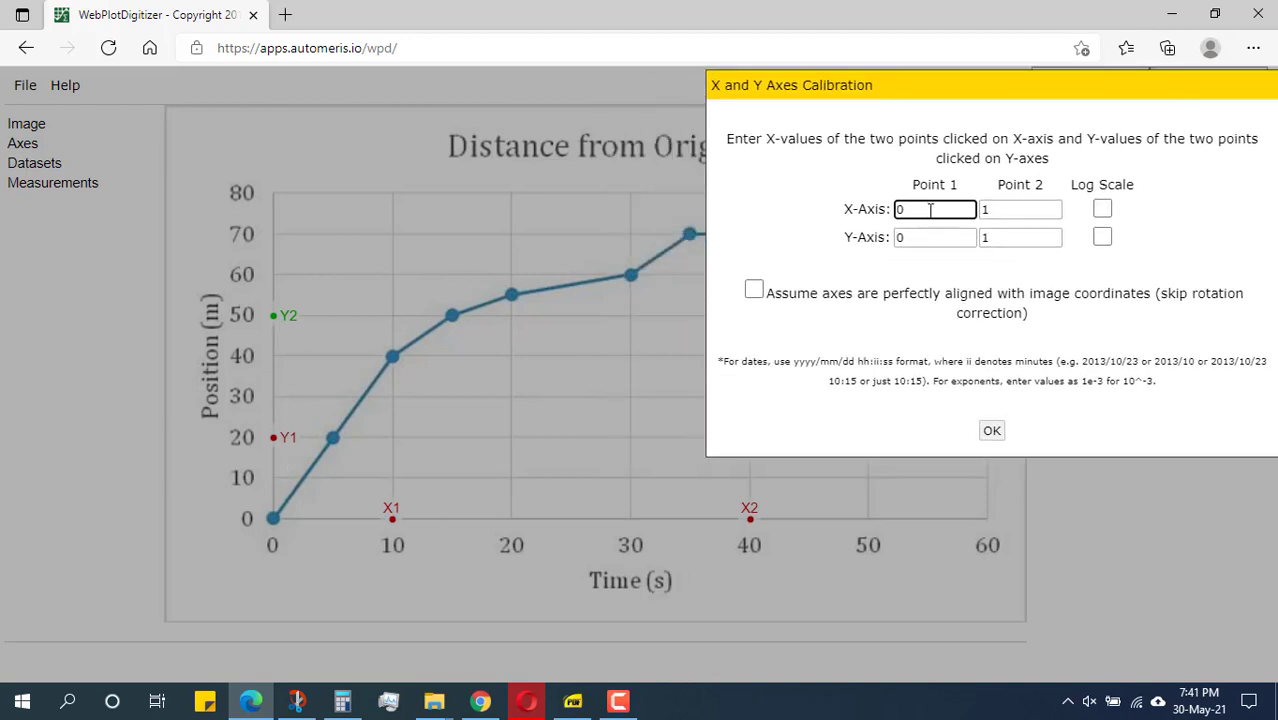
{"action": "left_click_drag", "start_coordinate": [928, 211], "coordinate": [838, 218]}
{"action": "type", "text": "10"}
{"action": "key", "text": "Tab"}
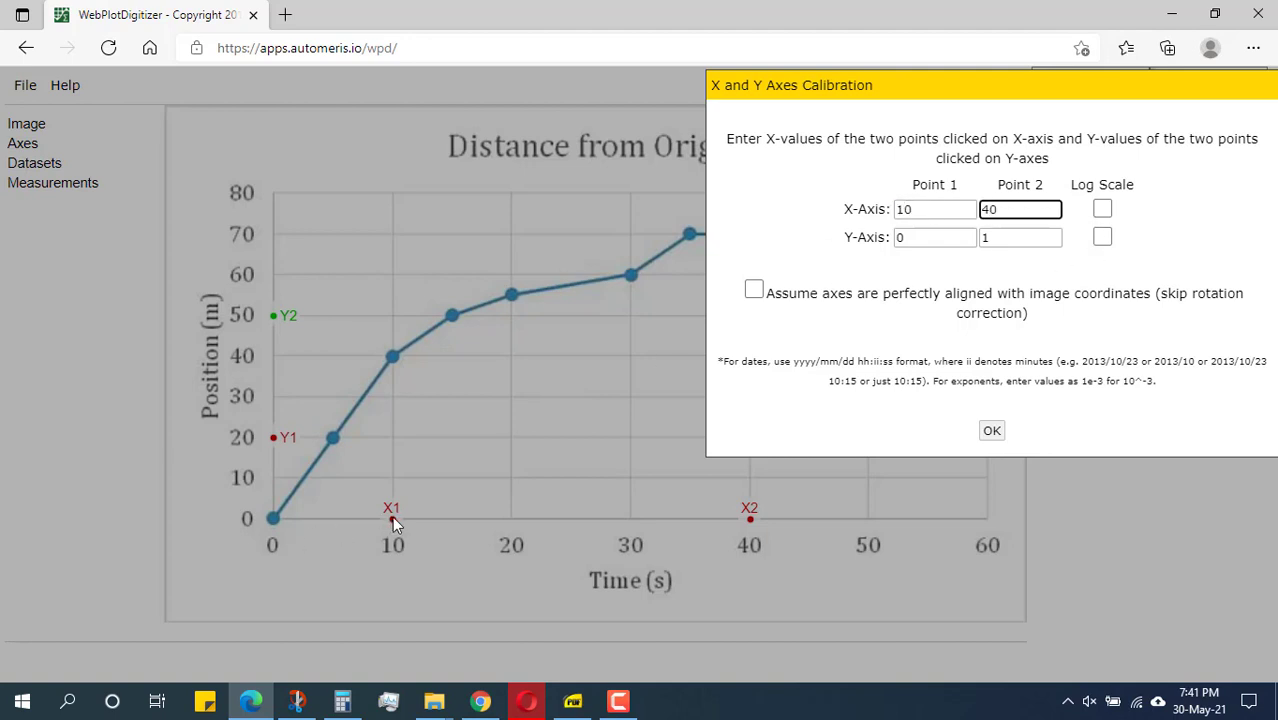
{"action": "mouse_move", "coordinate": [846, 238]}
{"action": "left_mouse_down"}
{"action": "mouse_move", "coordinate": [897, 232]}
{"action": "mouse_move", "coordinate": [847, 243]}
{"action": "left_mouse_up"}
{"action": "type", "text": "20"}
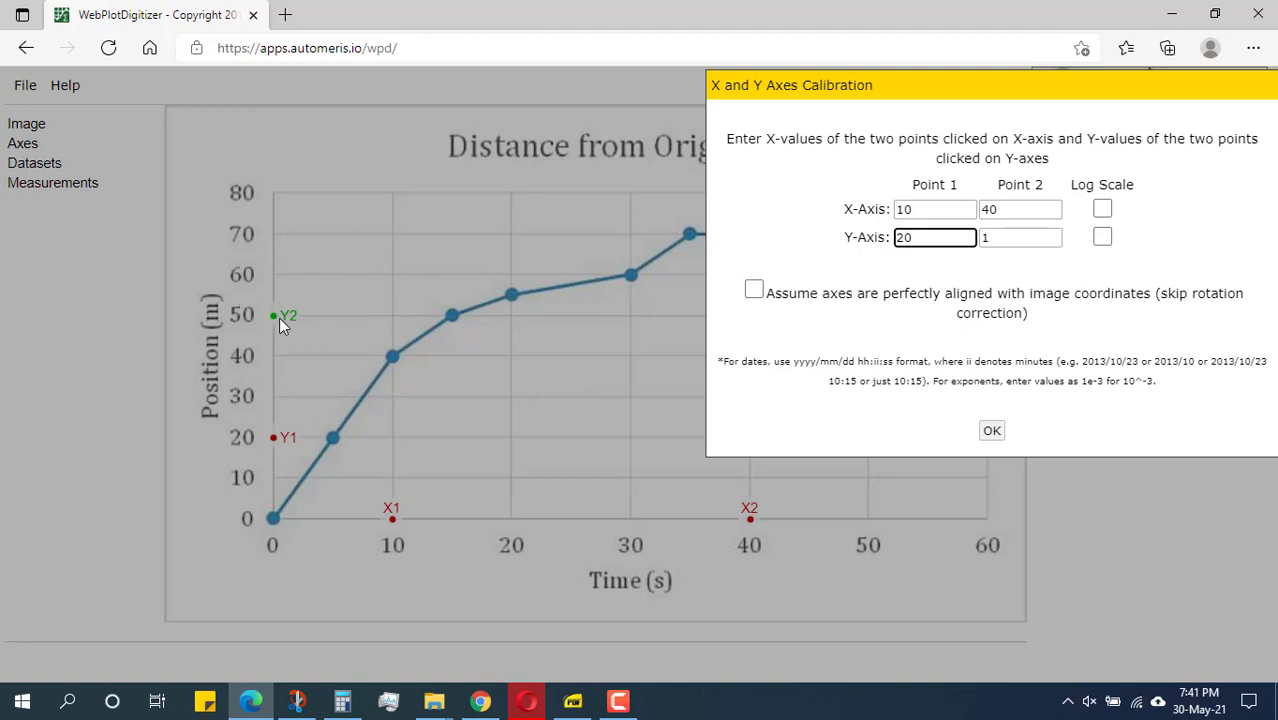
{"action": "double_click", "coordinate": [997, 237]}
{"action": "type", "text": "50"}
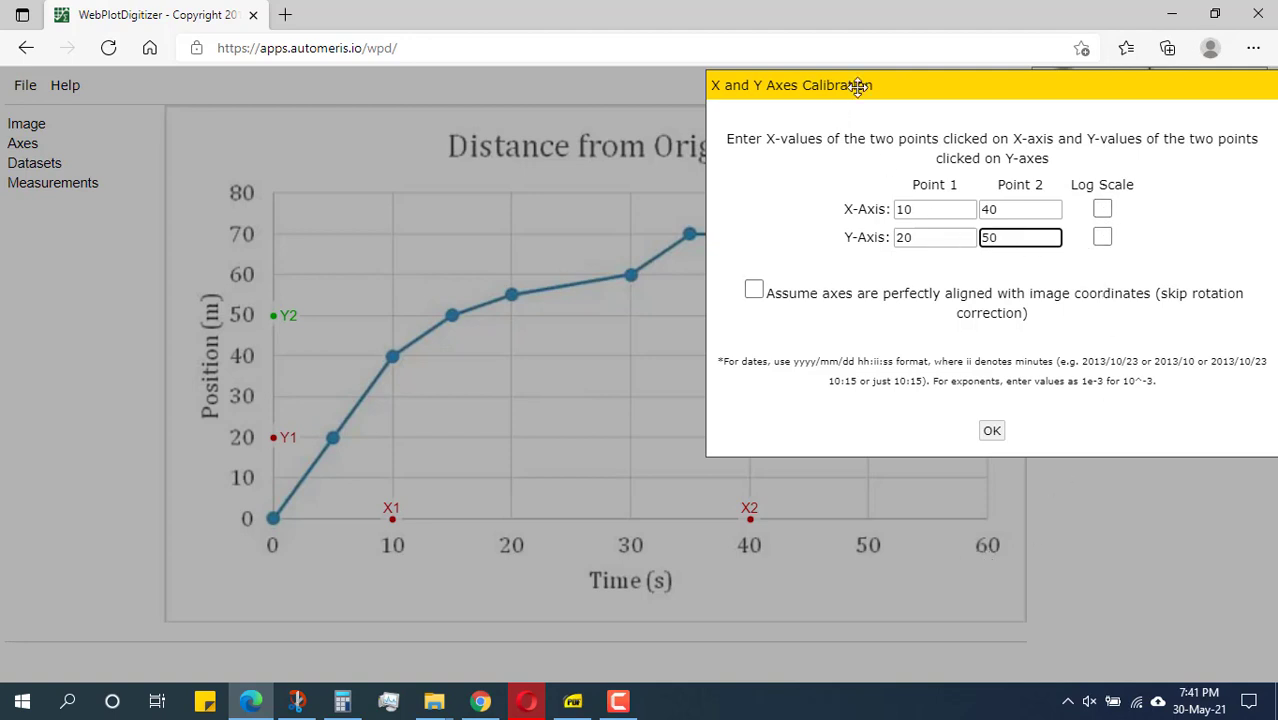
{"action": "left_click", "coordinate": [754, 290]}
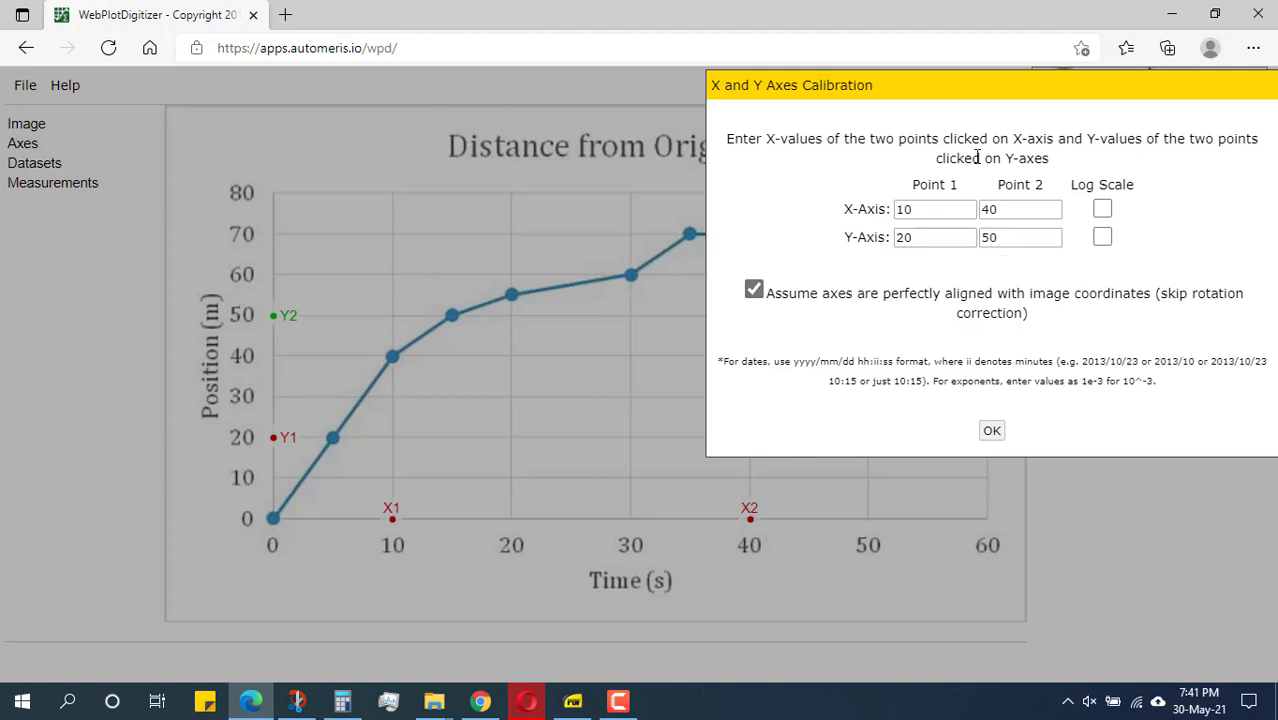
{"action": "left_click_drag", "start_coordinate": [744, 85], "coordinate": [709, 80]}
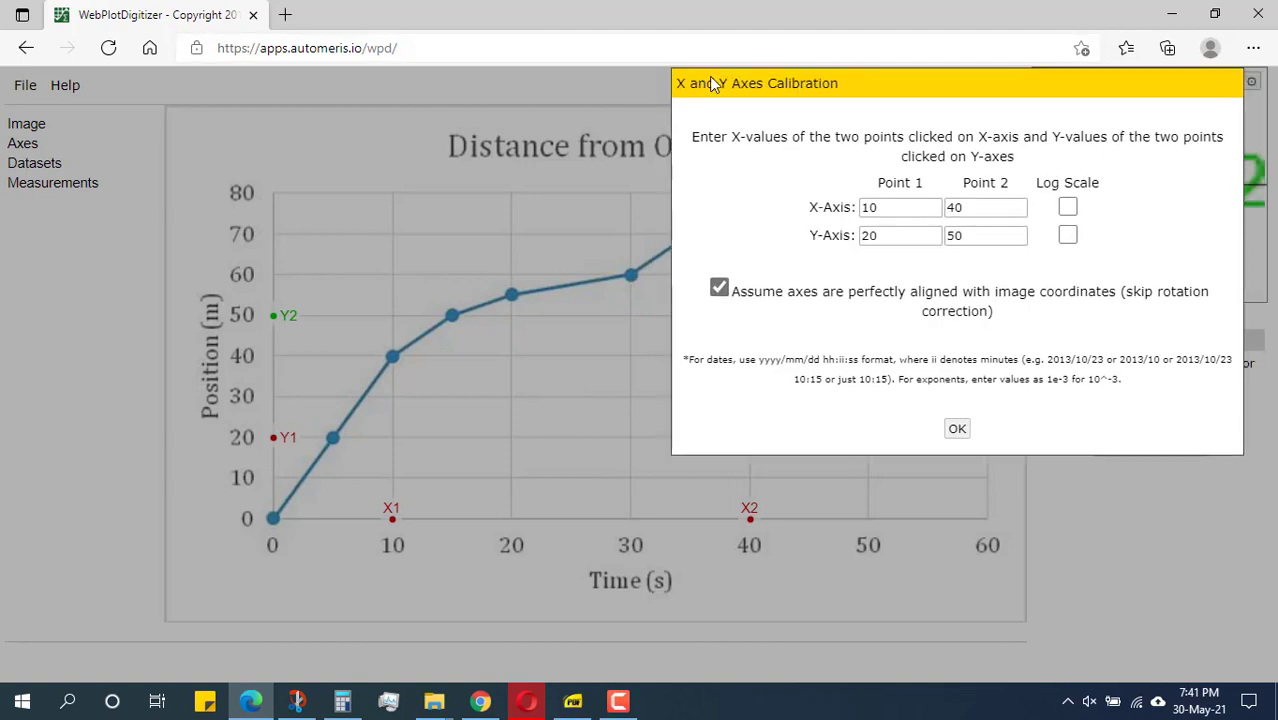
{"action": "left_click", "coordinate": [957, 430]}
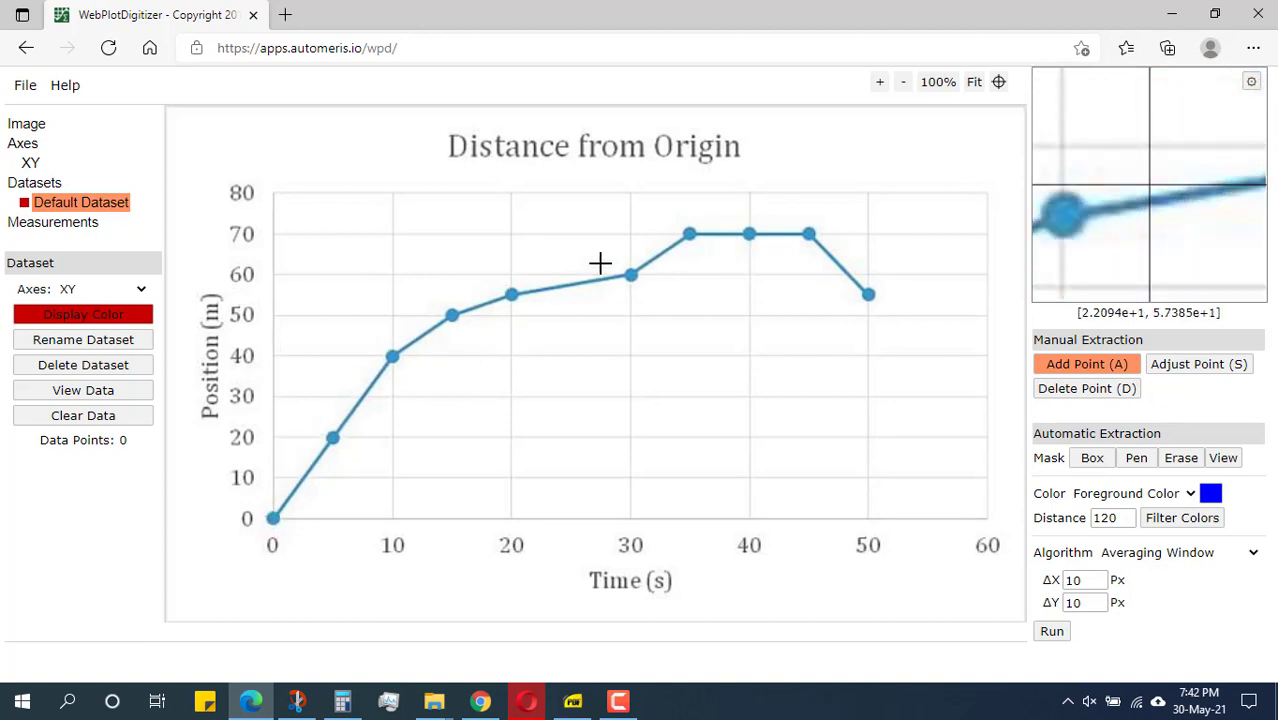
Step: Trace the line with close manual points from the origin past the 5 s marker toward 30 m
{"action": "left_click", "coordinate": [272, 517]}
{"action": "left_click", "coordinate": [277, 512]}
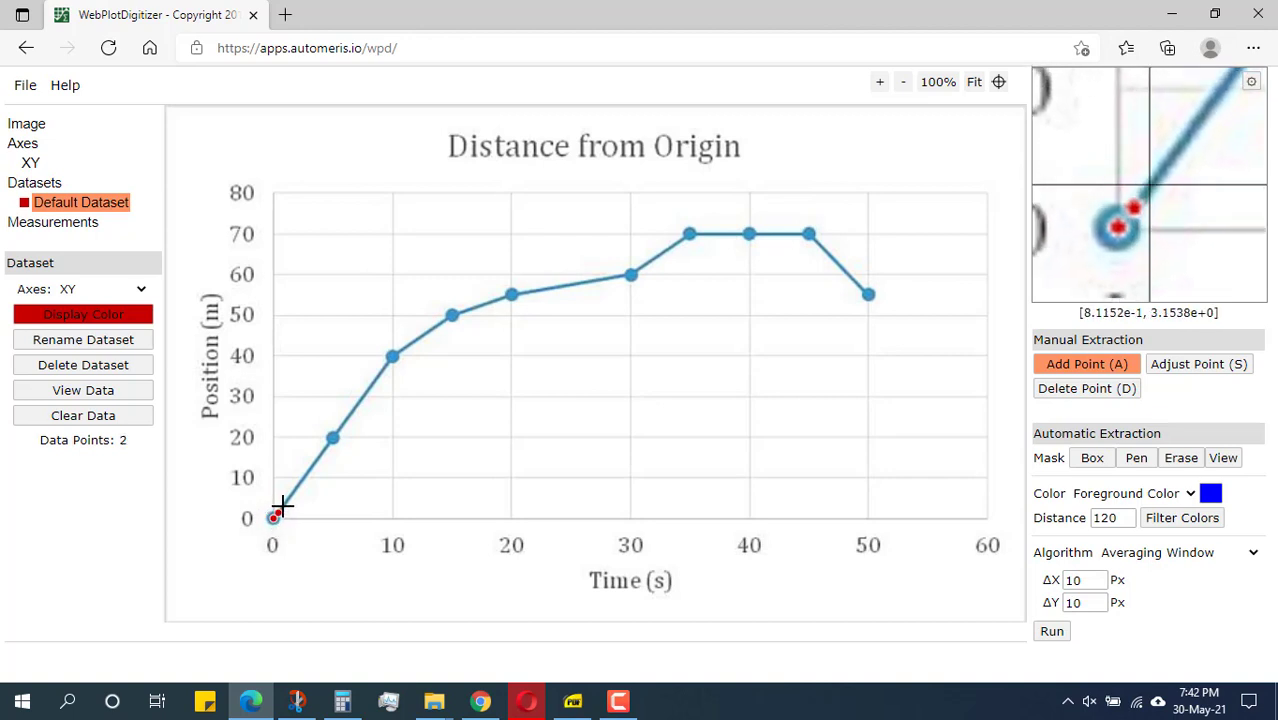
{"action": "left_click", "coordinate": [283, 506]}
{"action": "left_click", "coordinate": [287, 501]}
{"action": "left_click", "coordinate": [291, 495]}
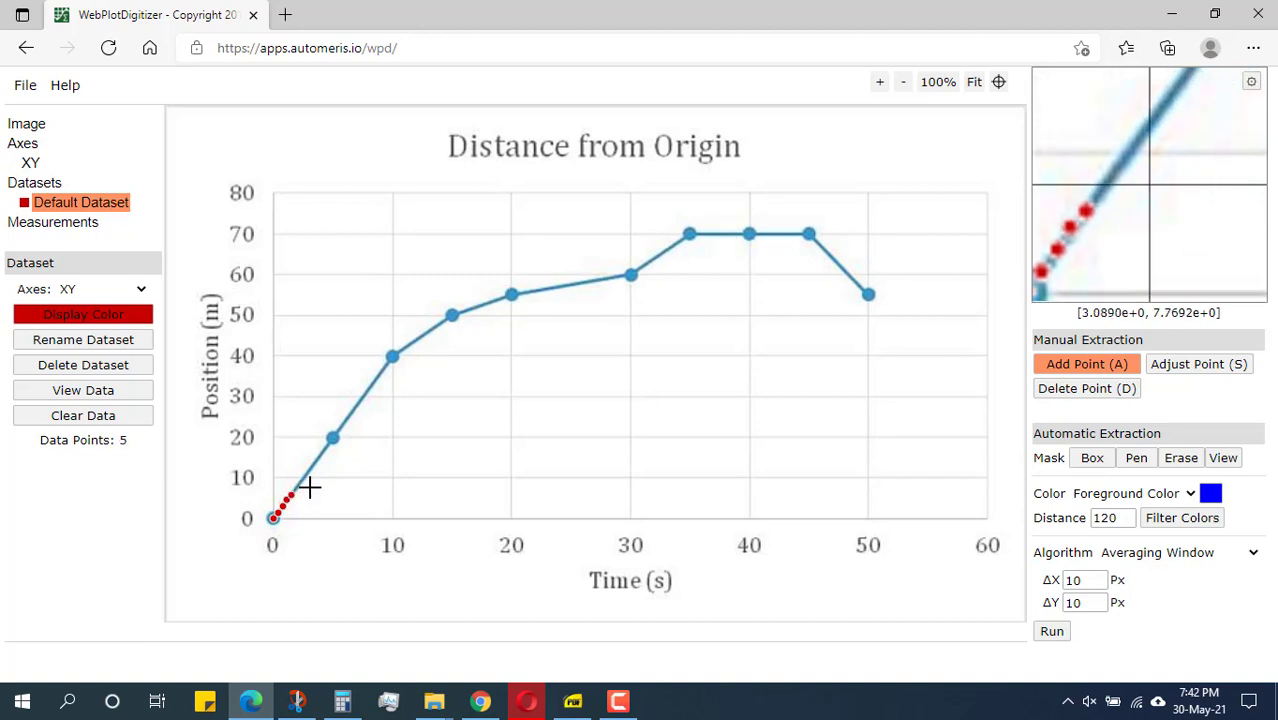
{"action": "left_click", "coordinate": [301, 480]}
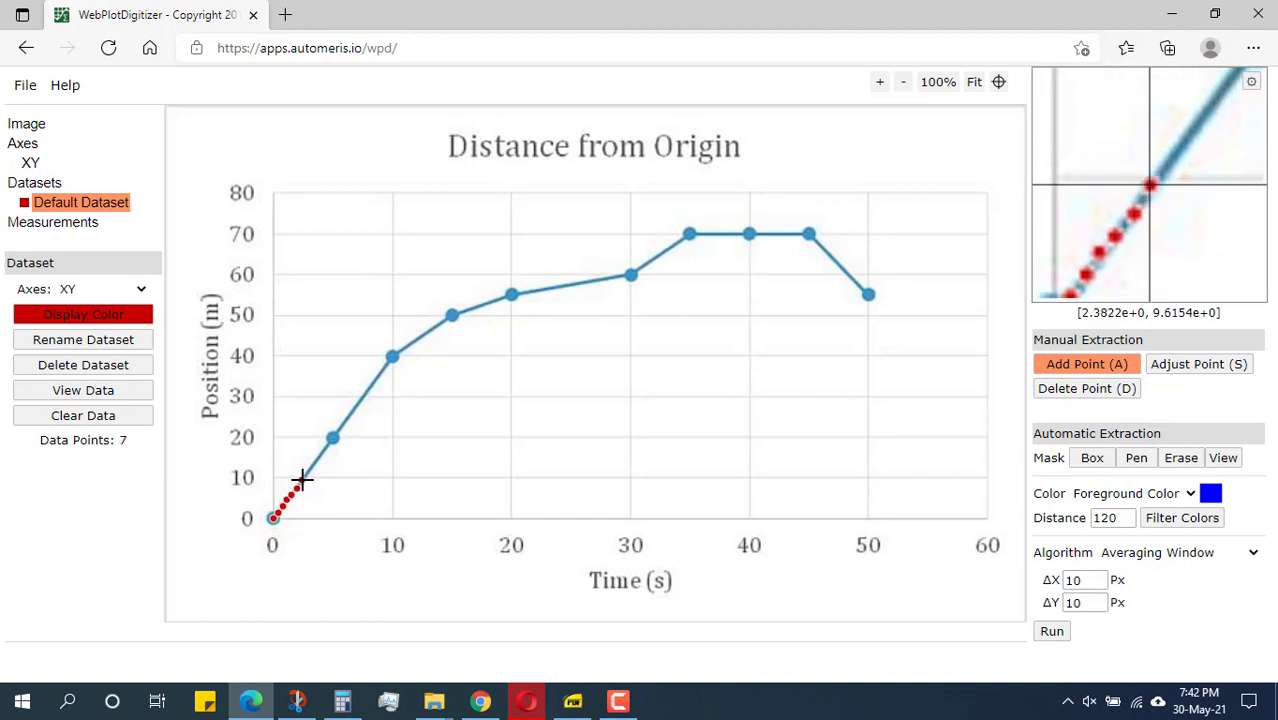
{"action": "left_click", "coordinate": [308, 471]}
{"action": "left_click", "coordinate": [311, 463]}
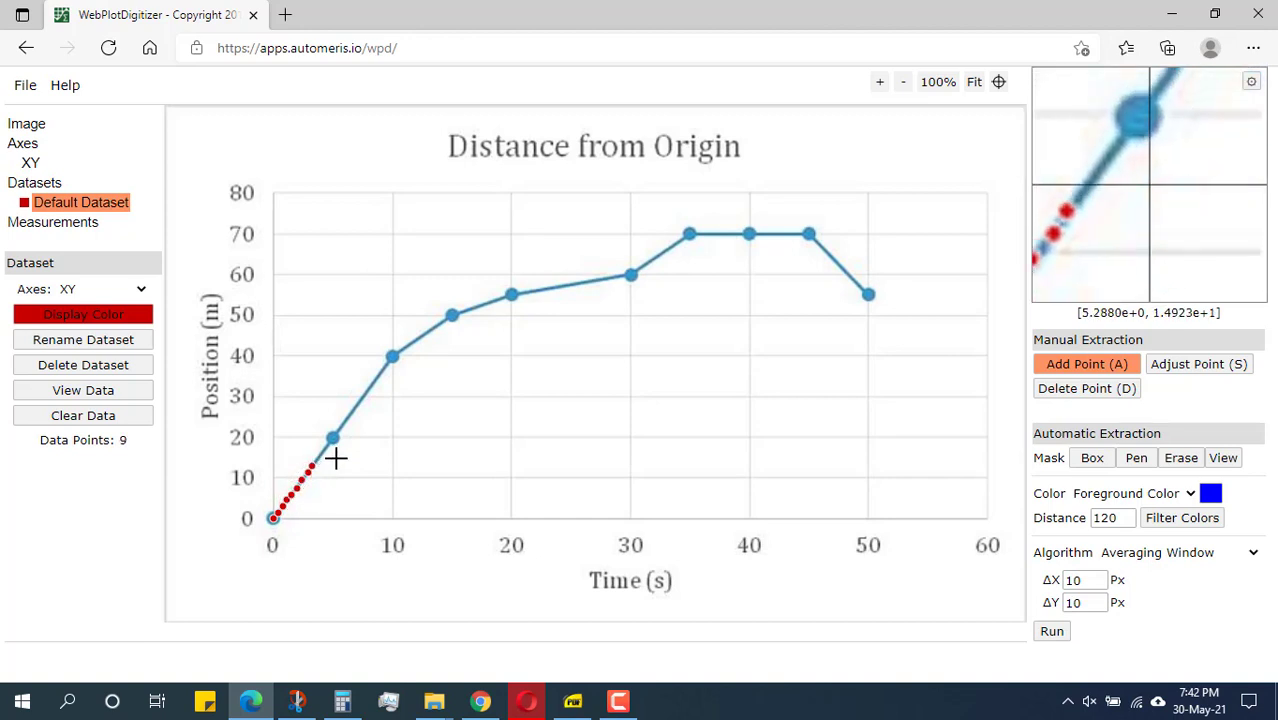
{"action": "left_click", "coordinate": [318, 457]}
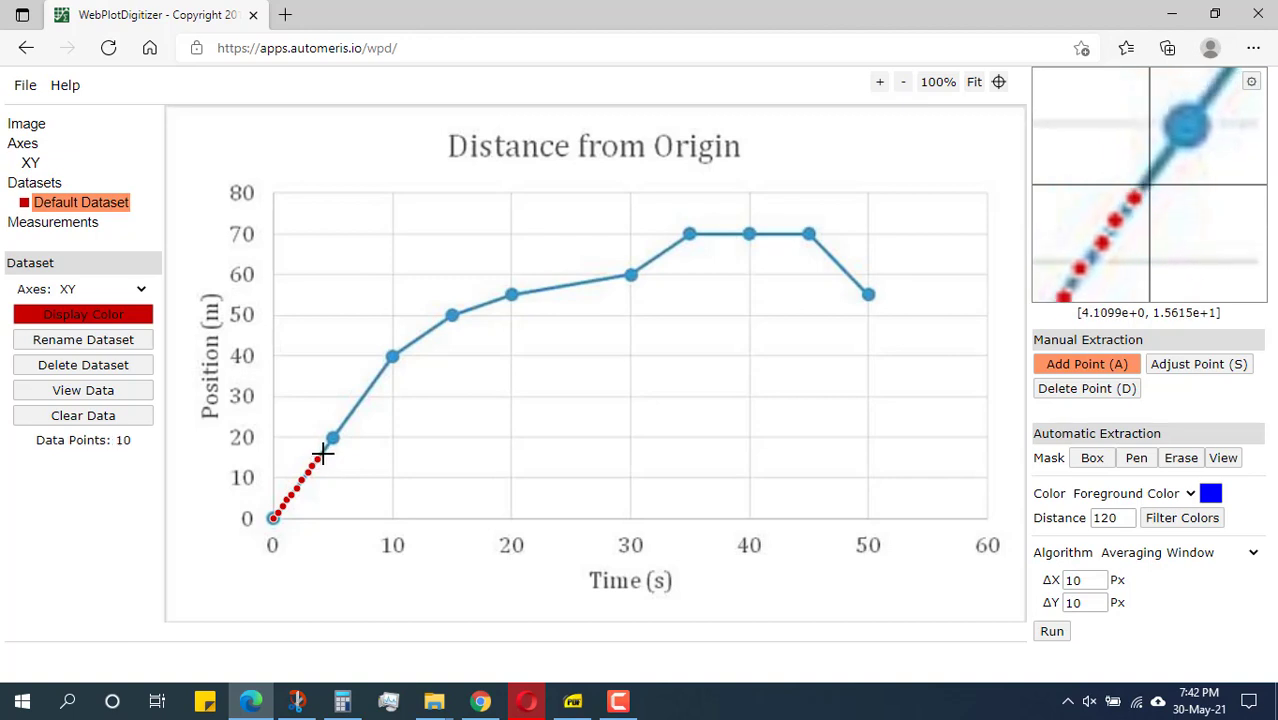
{"action": "left_click", "coordinate": [327, 445]}
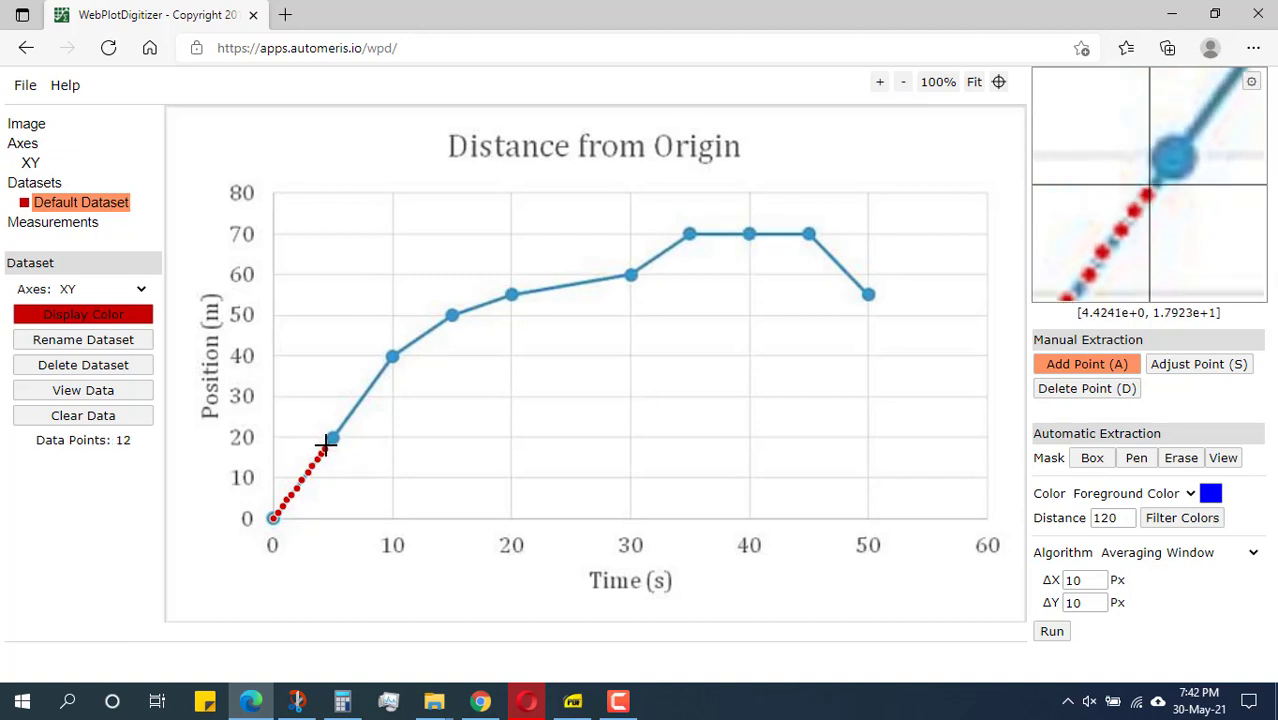
{"action": "left_click", "coordinate": [332, 439]}
{"action": "left_click", "coordinate": [333, 437]}
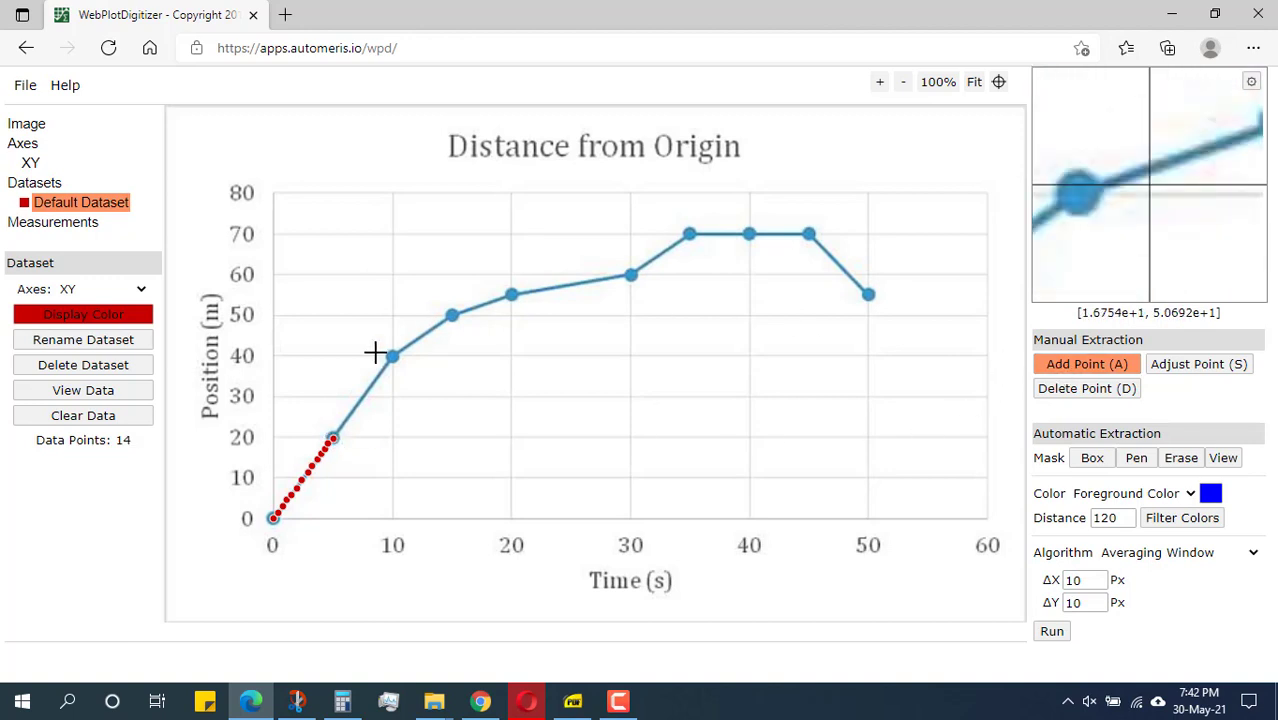
{"action": "left_click", "coordinate": [338, 428]}
{"action": "left_click", "coordinate": [340, 424]}
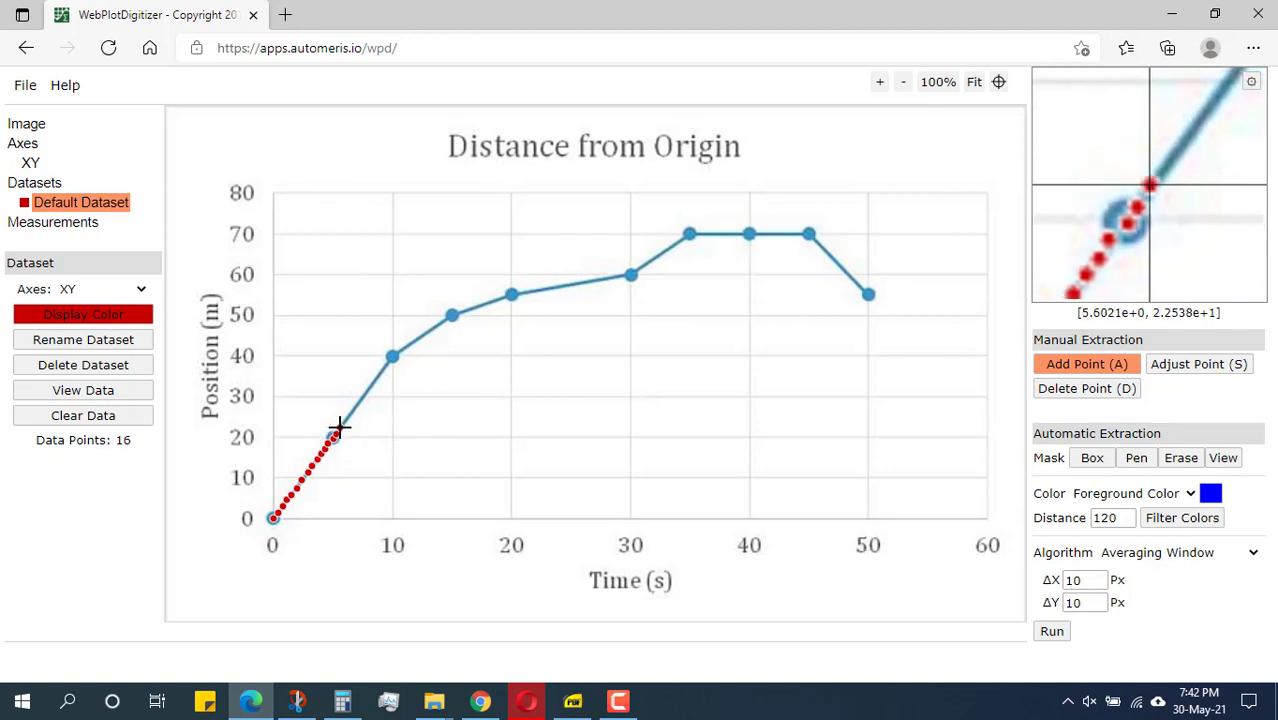
{"action": "left_click", "coordinate": [346, 417]}
{"action": "left_click", "coordinate": [347, 415]}
{"action": "left_click", "coordinate": [350, 412]}
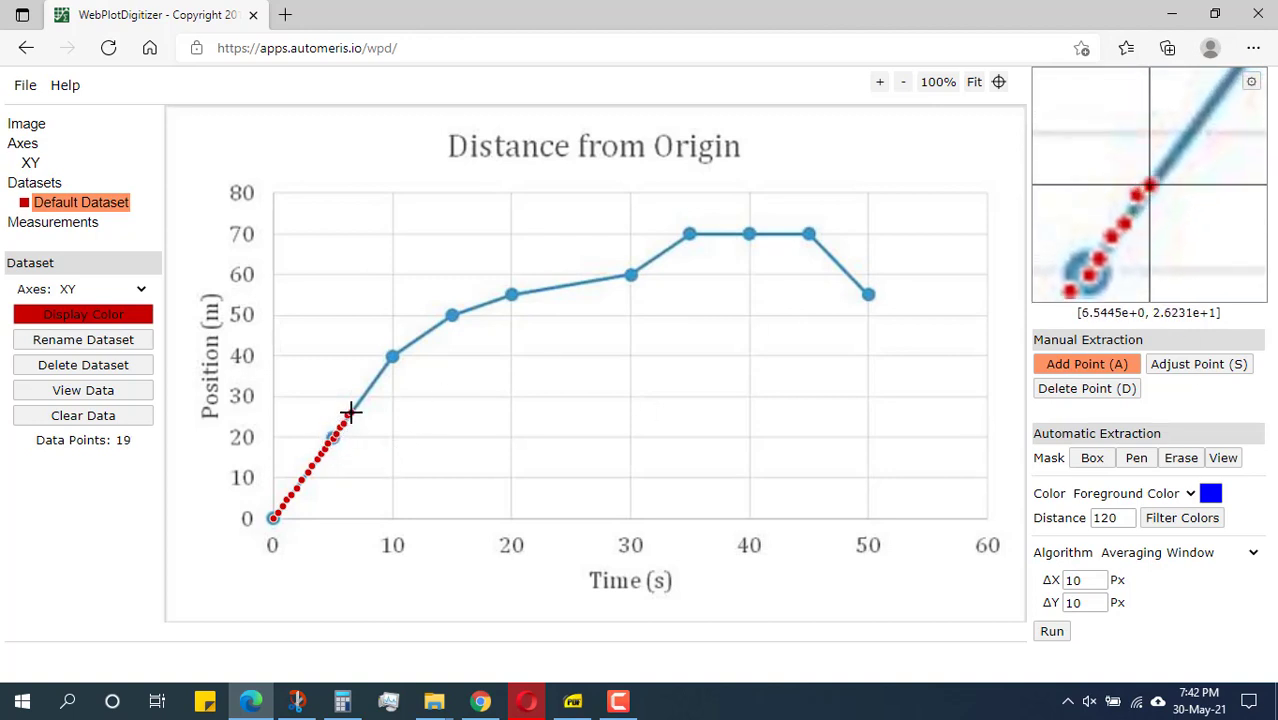
{"action": "left_click", "coordinate": [357, 405]}
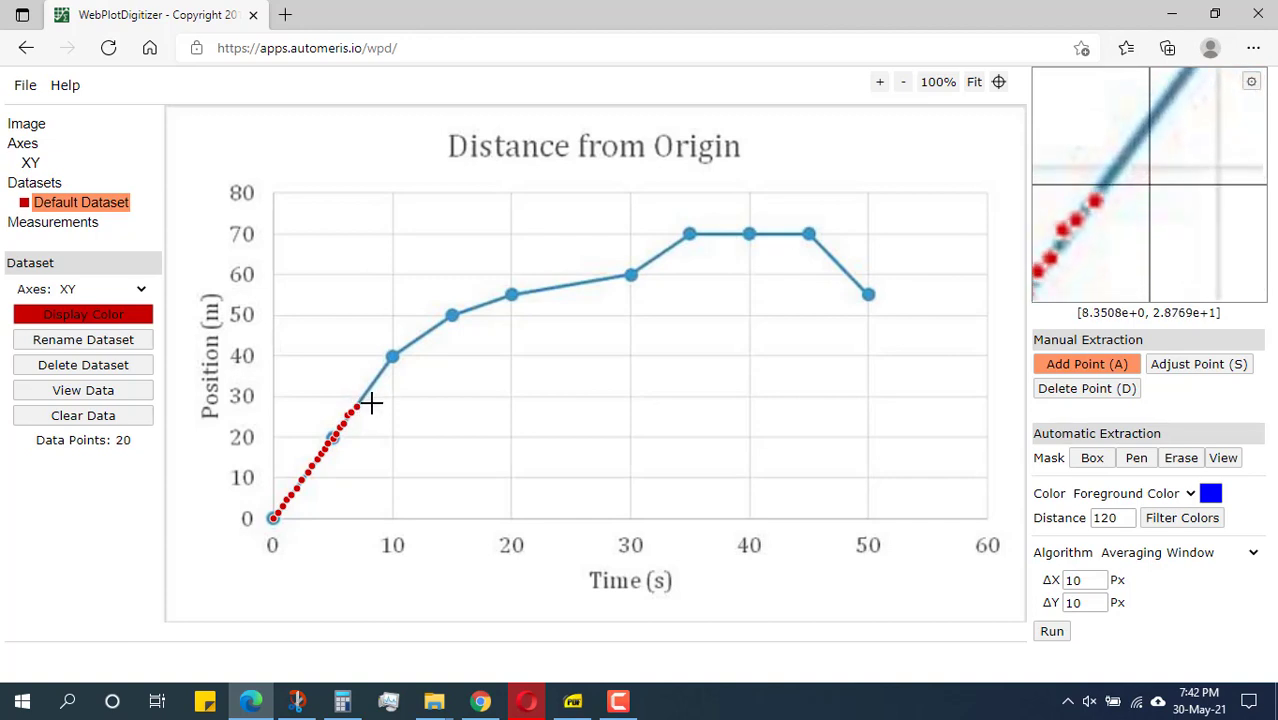
Step: Delete the stray point placed off the line and return to Add Point mode
{"action": "left_click", "coordinate": [398, 408]}
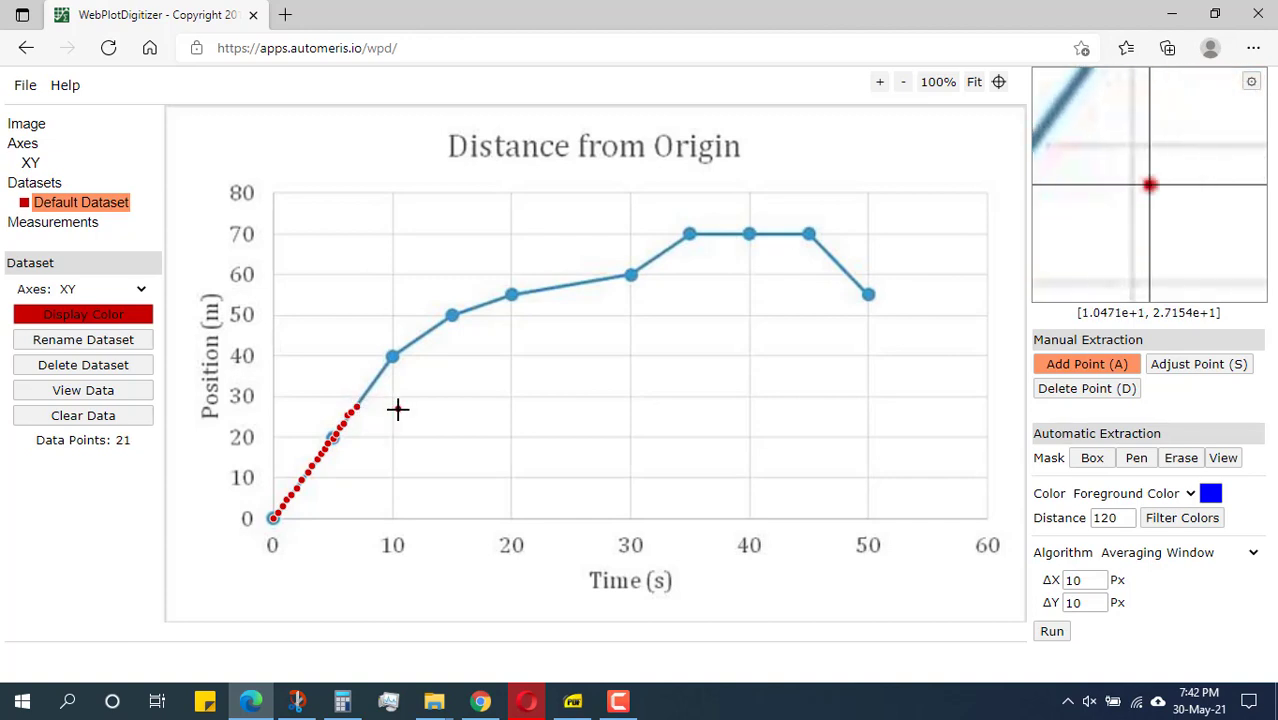
{"action": "left_click", "coordinate": [1062, 396]}
{"action": "left_click", "coordinate": [397, 408]}
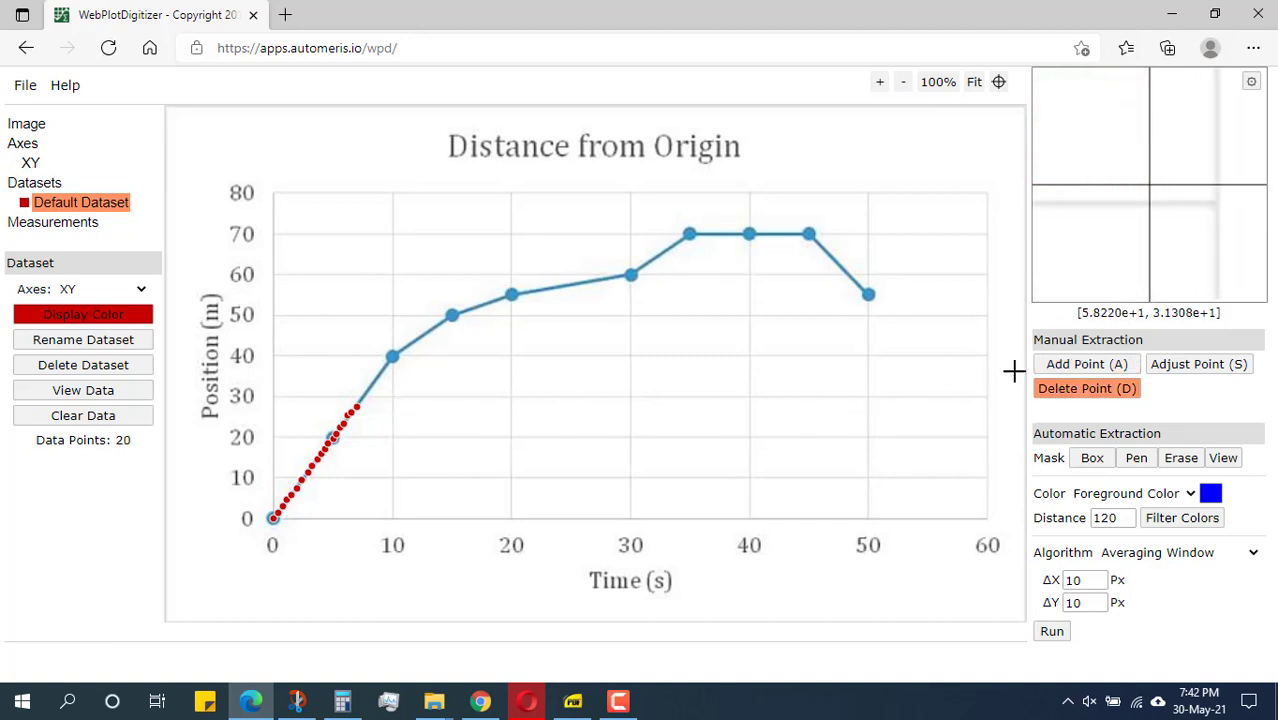
{"action": "key", "text": "a"}
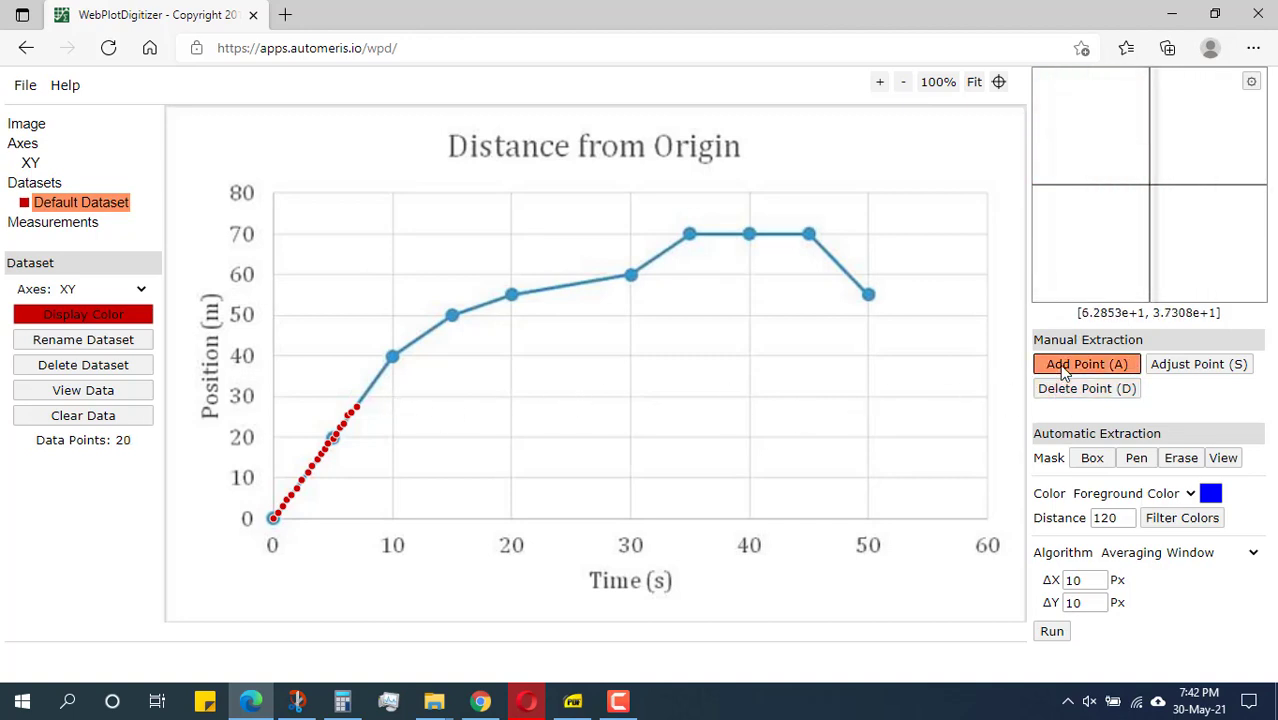
Step: Continue the trace through the 10 s and 15 s markers up to about 20 s
{"action": "left_click", "coordinate": [359, 402]}
{"action": "left_click", "coordinate": [368, 388]}
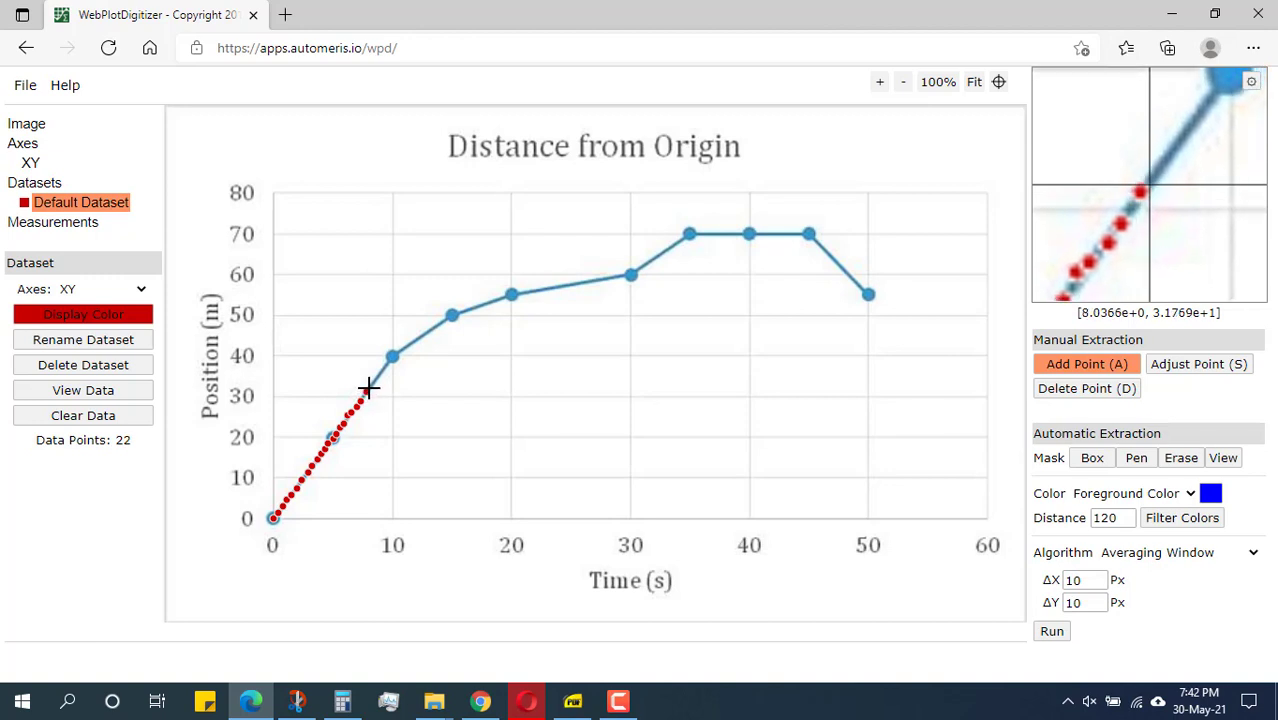
{"action": "left_click", "coordinate": [374, 380]}
{"action": "left_click", "coordinate": [377, 377]}
{"action": "left_click", "coordinate": [382, 371]}
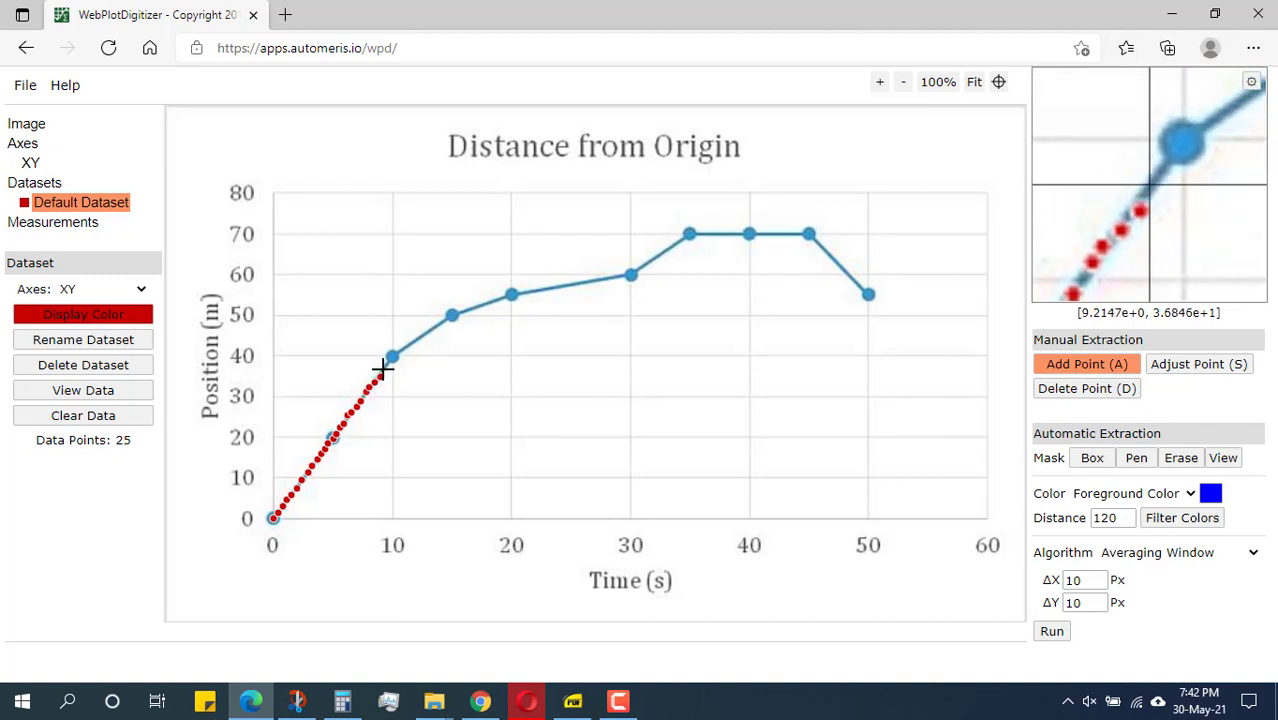
{"action": "left_click", "coordinate": [386, 365]}
{"action": "left_click", "coordinate": [389, 360]}
{"action": "left_click", "coordinate": [392, 355]}
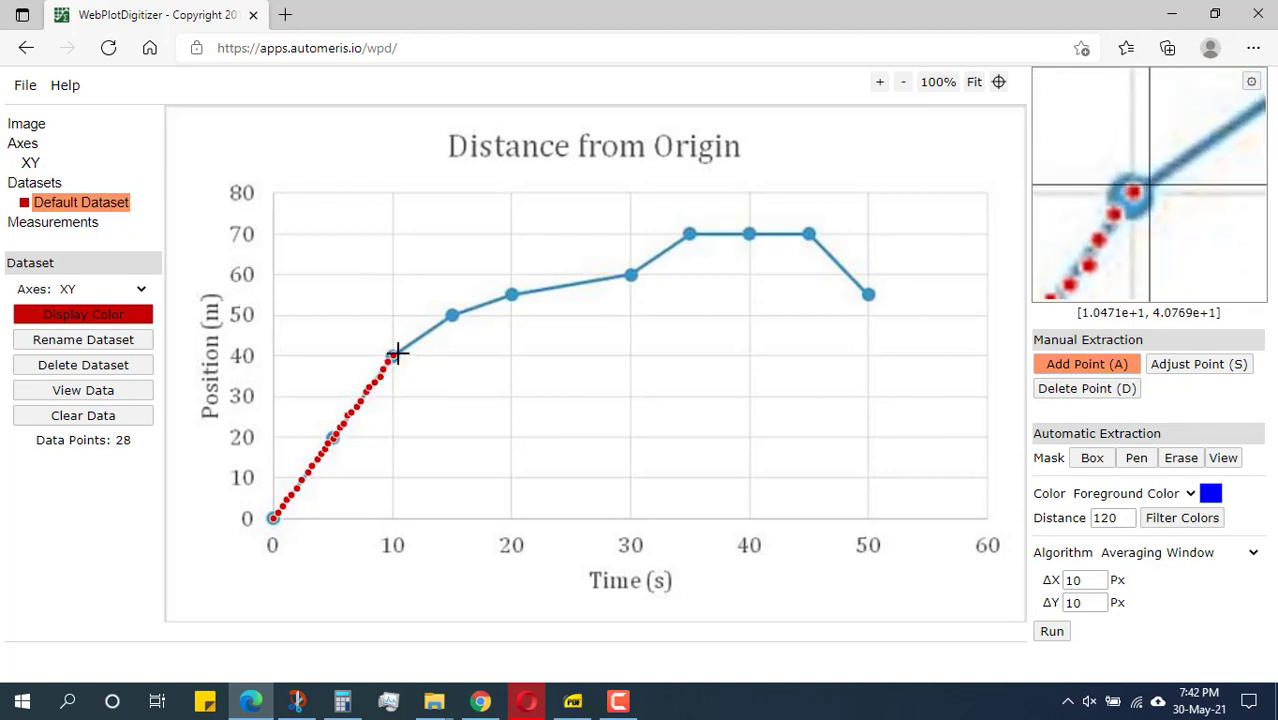
{"action": "left_click", "coordinate": [397, 349]}
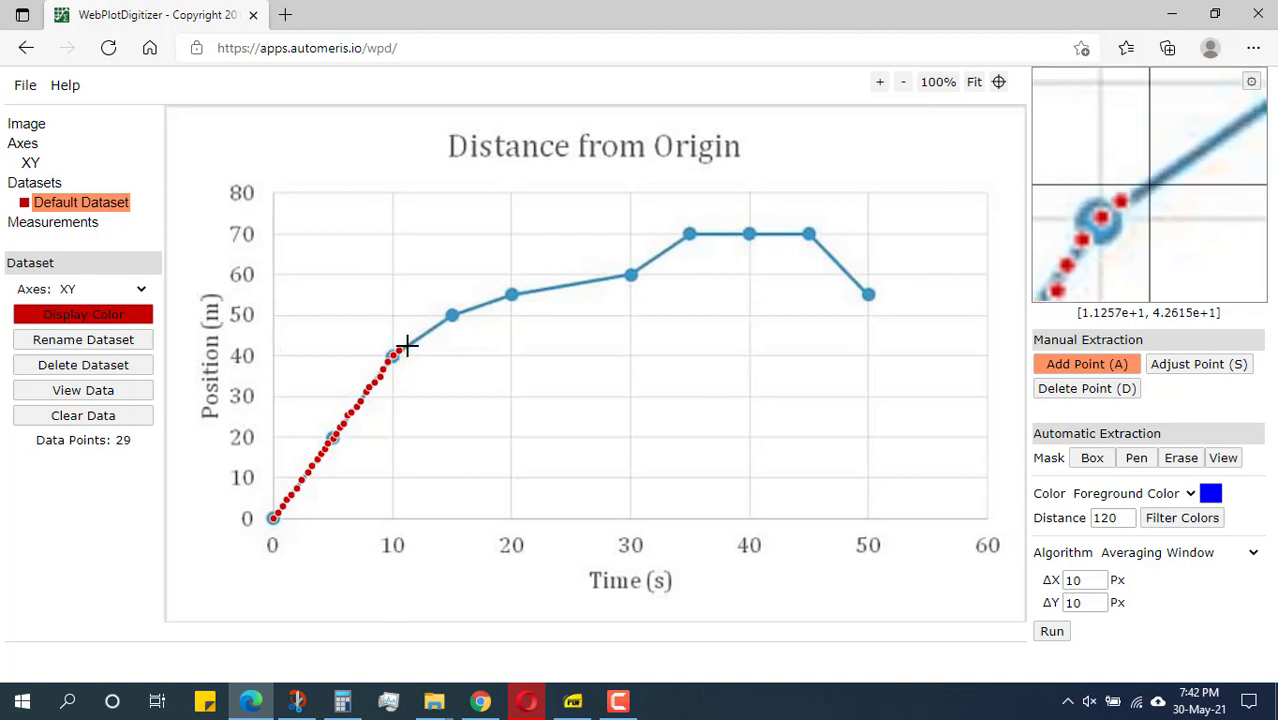
{"action": "left_click", "coordinate": [406, 343]}
{"action": "left_click", "coordinate": [414, 339]}
{"action": "left_click", "coordinate": [421, 336]}
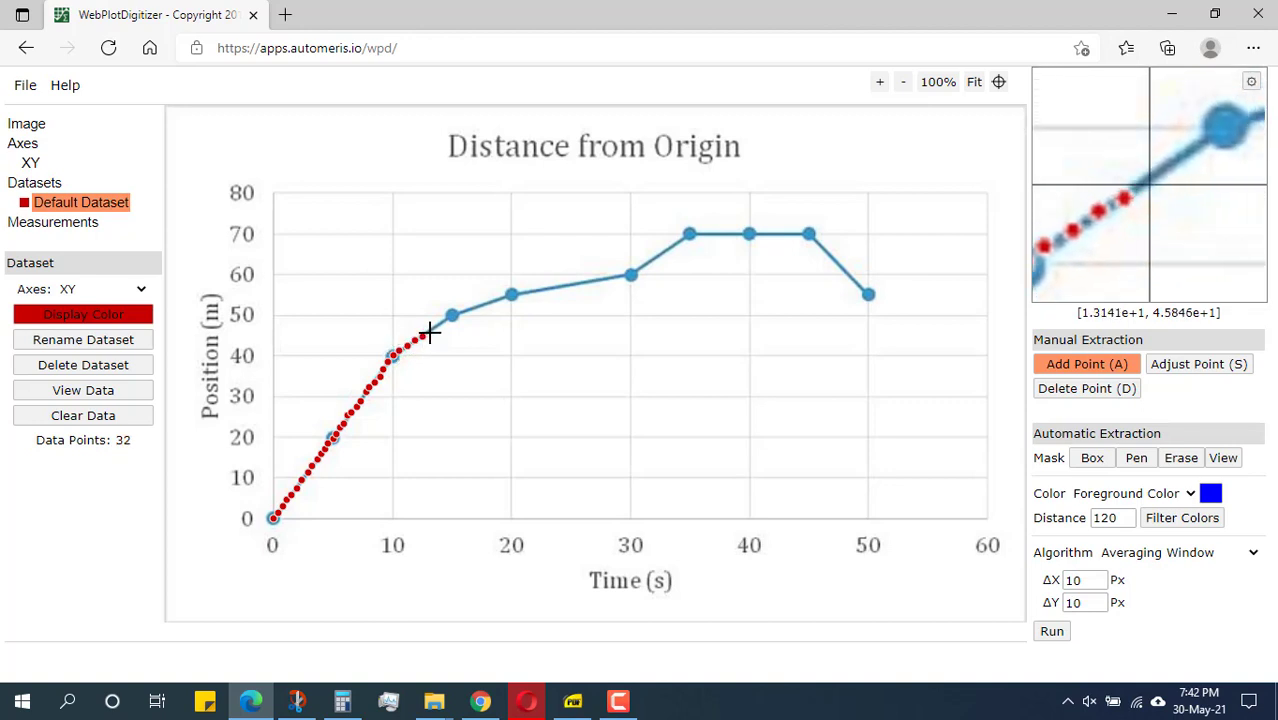
{"action": "left_click", "coordinate": [430, 330]}
{"action": "left_click", "coordinate": [438, 325]}
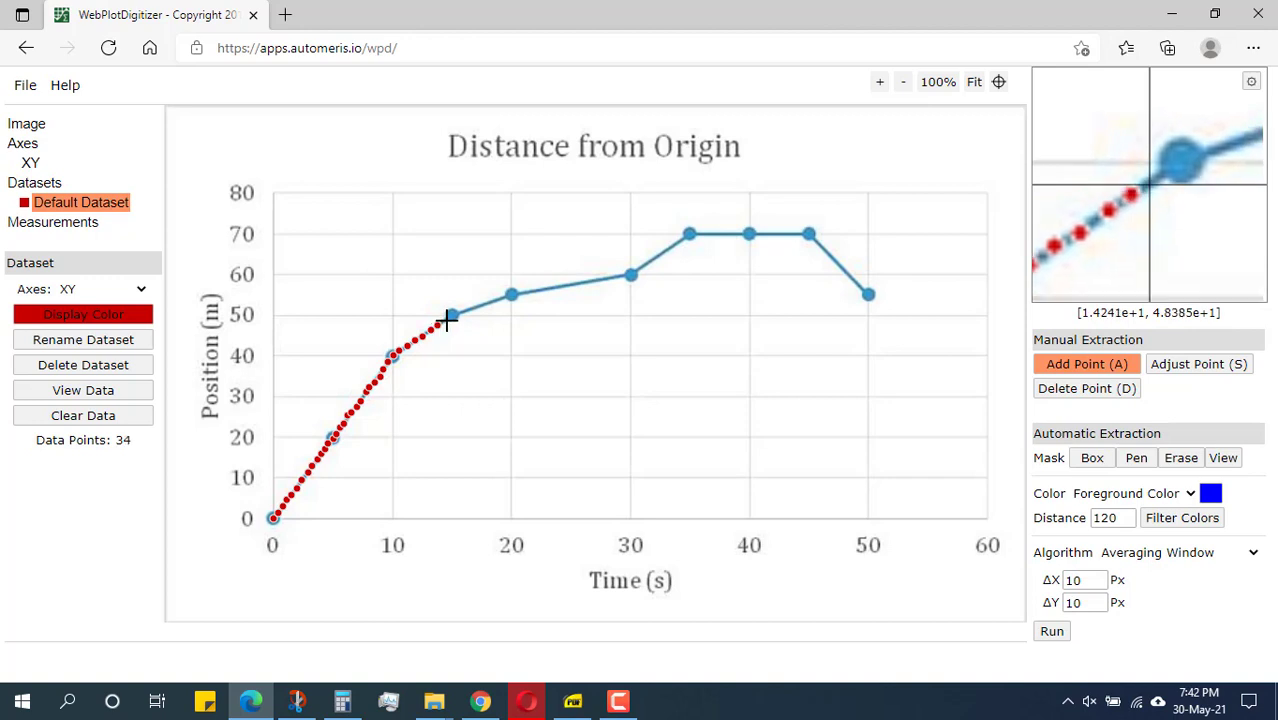
{"action": "left_click", "coordinate": [447, 320]}
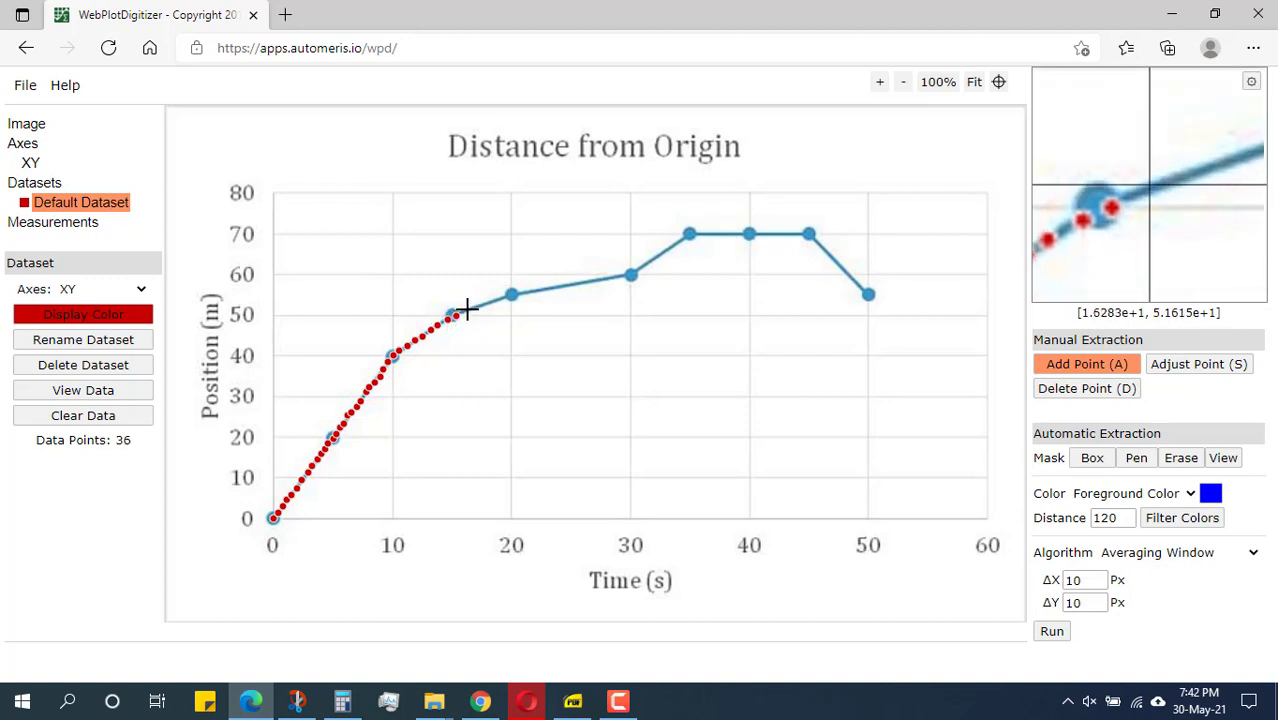
{"action": "left_click", "coordinate": [471, 309]}
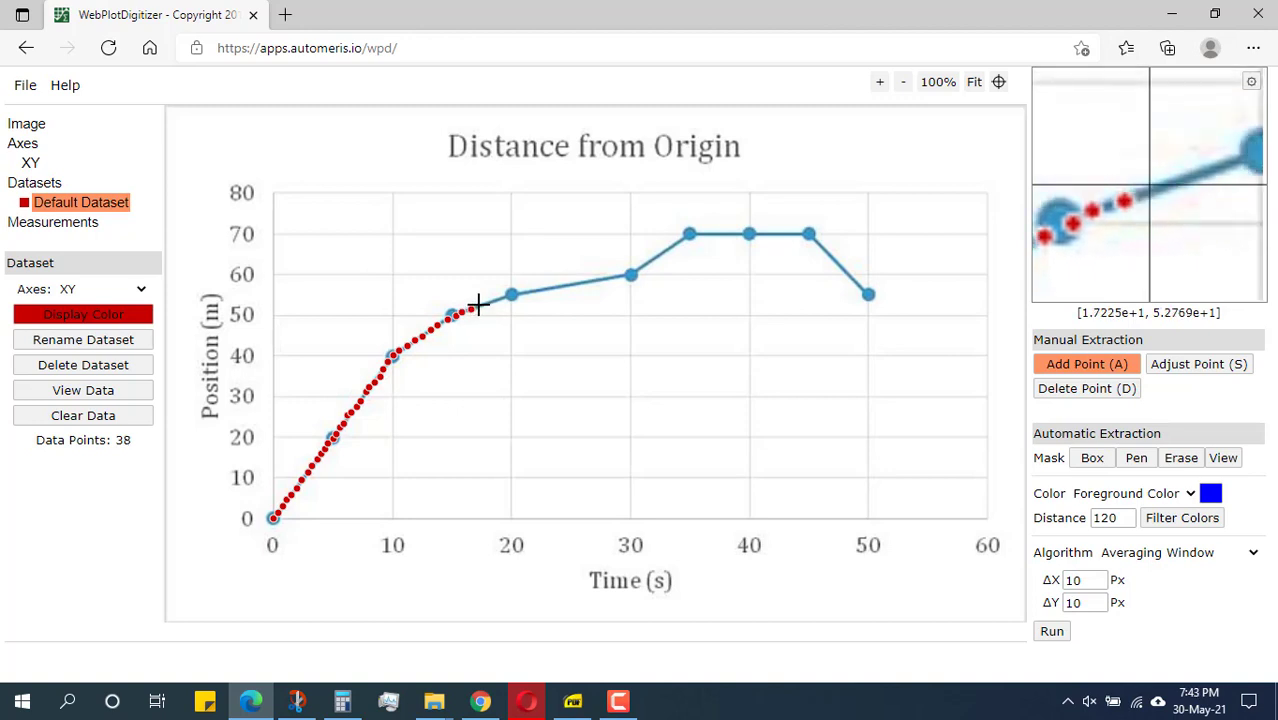
{"action": "left_click", "coordinate": [495, 300]}
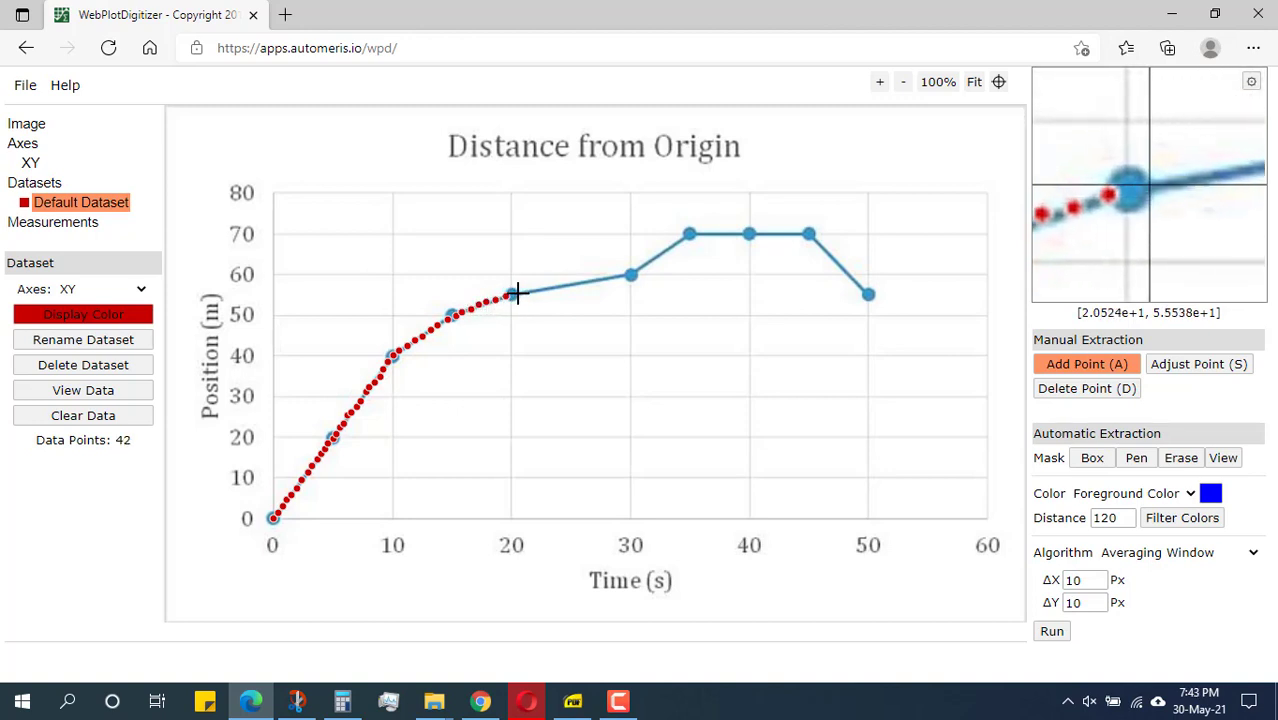
Step: Add points from the 20 s marker past 30 s, climbing toward the 35 s peak
{"action": "left_click", "coordinate": [517, 293]}
{"action": "left_click", "coordinate": [531, 289]}
{"action": "left_click", "coordinate": [544, 287]}
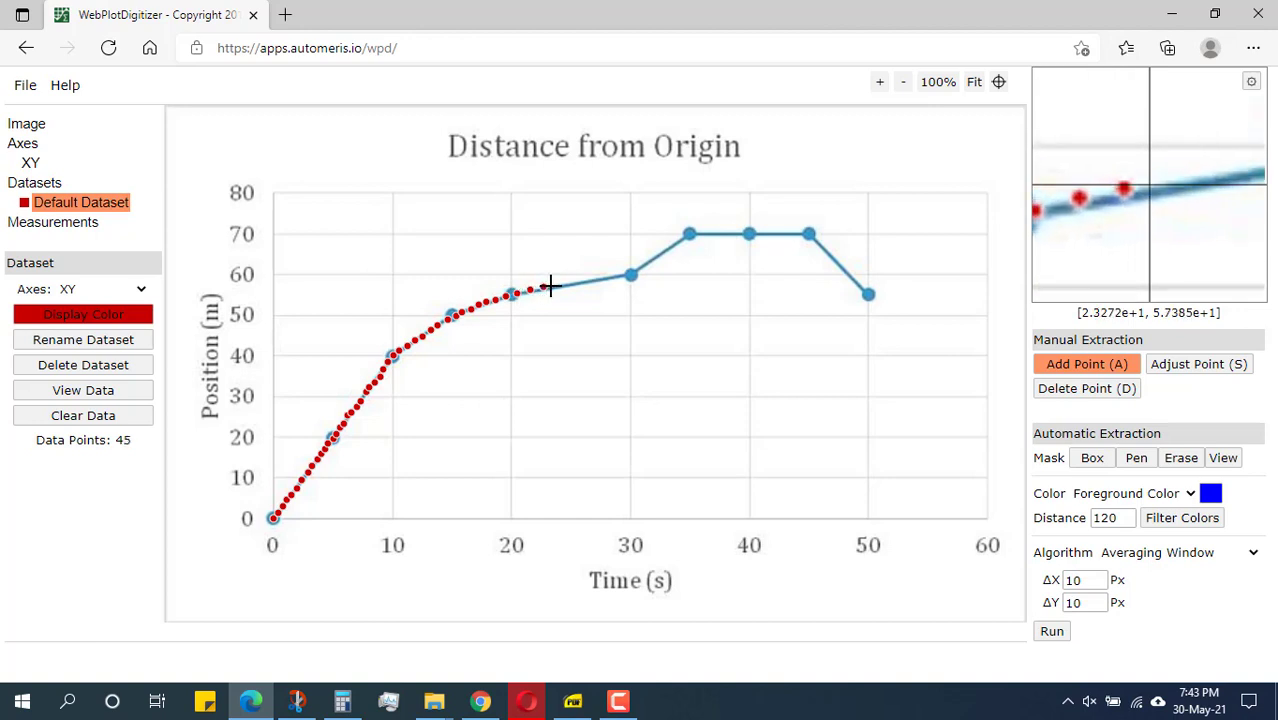
{"action": "left_click", "coordinate": [557, 285]}
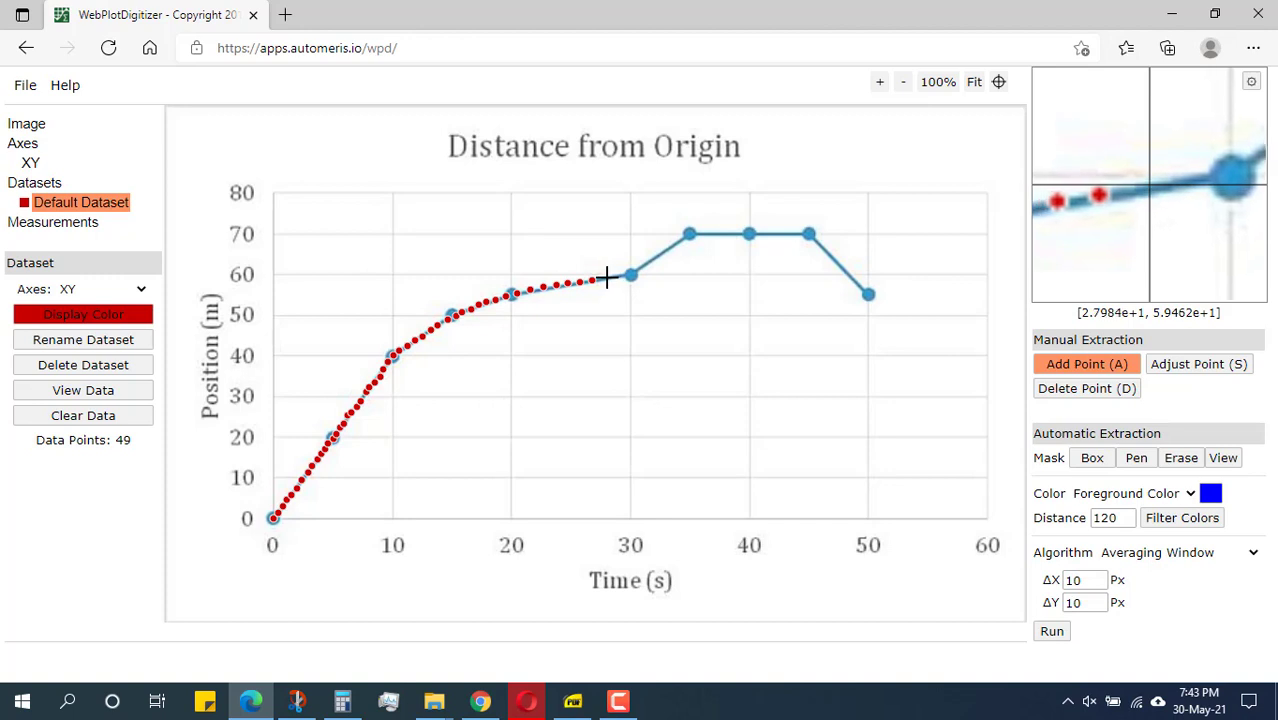
{"action": "left_click", "coordinate": [620, 277]}
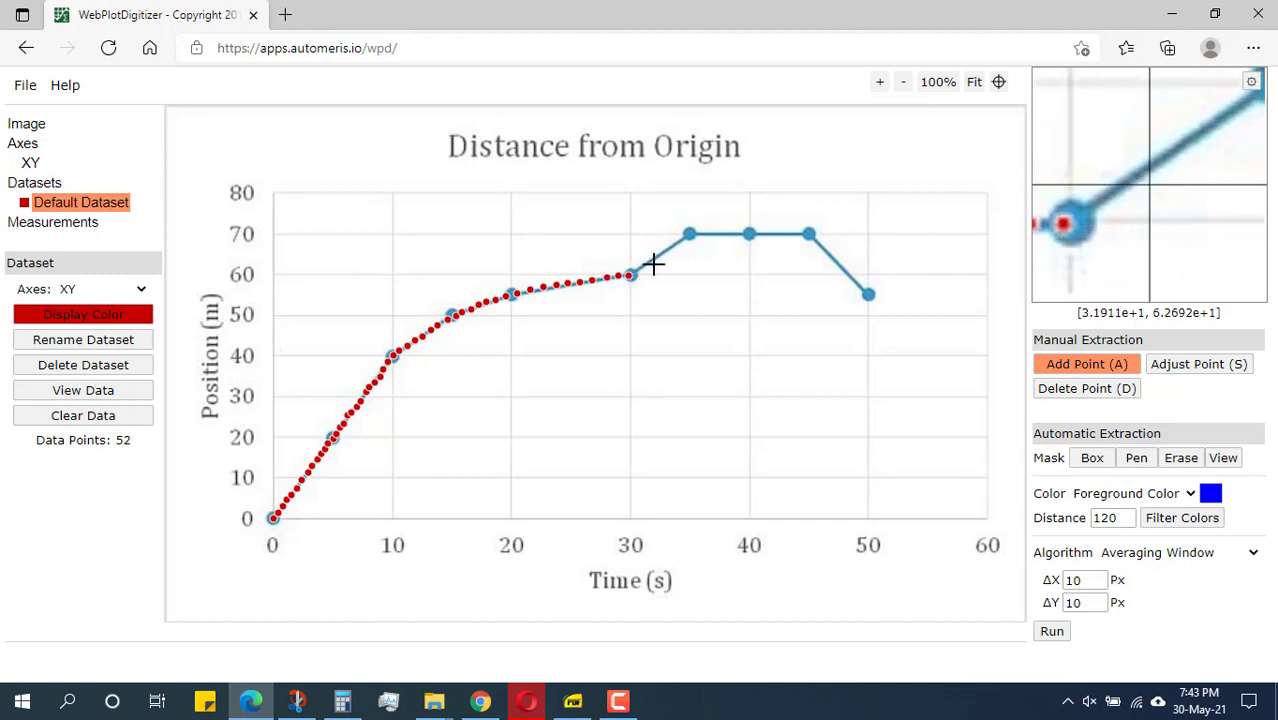
{"action": "left_click", "coordinate": [637, 268]}
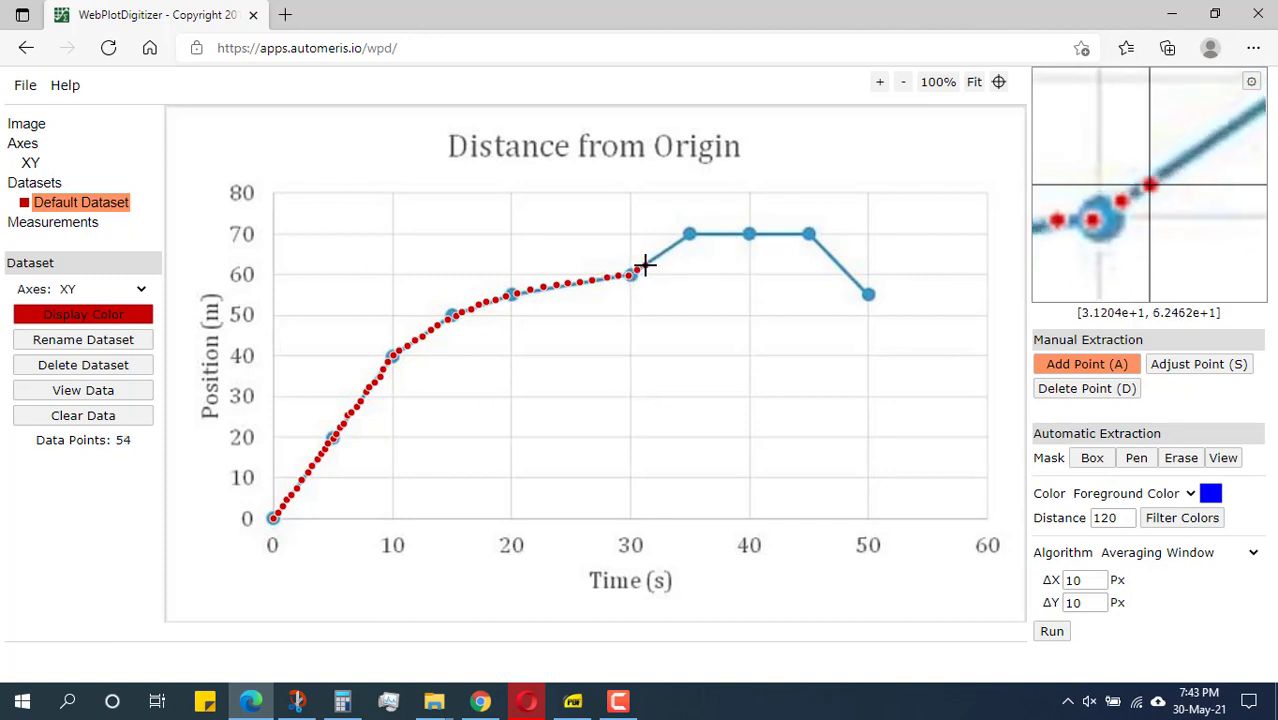
{"action": "left_click", "coordinate": [651, 260]}
{"action": "left_click", "coordinate": [659, 255]}
{"action": "left_click", "coordinate": [667, 249]}
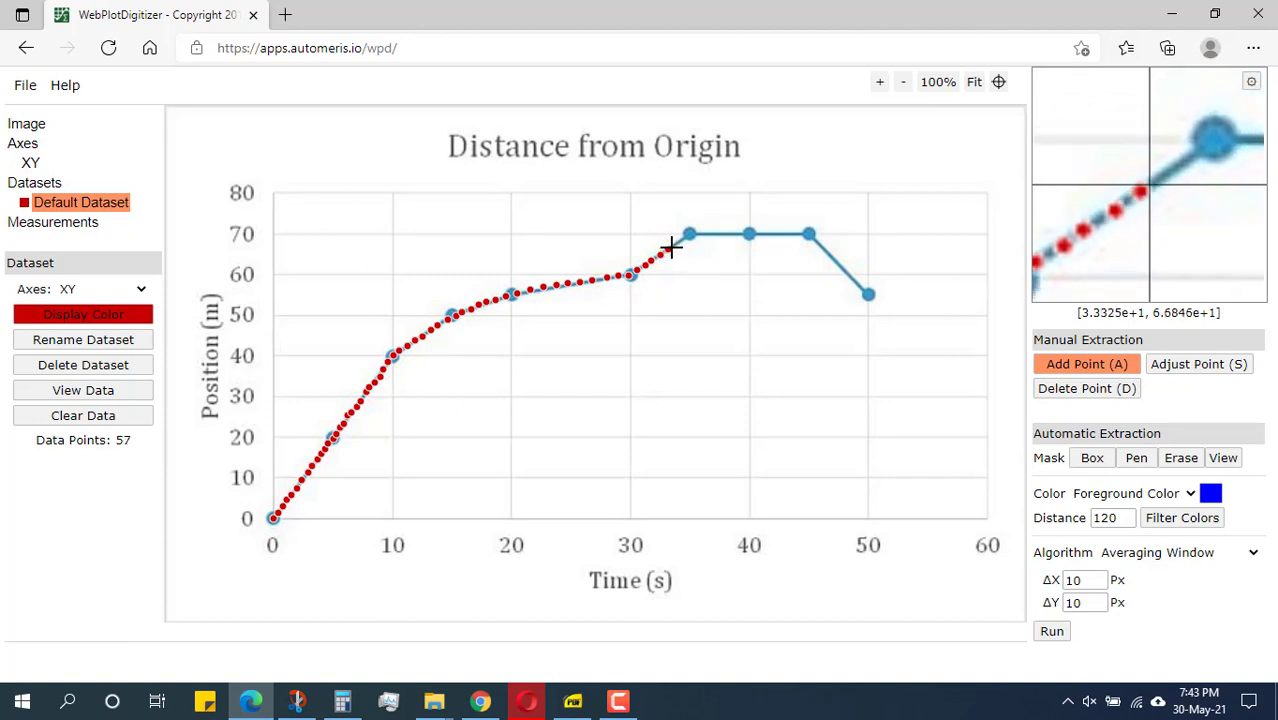
{"action": "left_click", "coordinate": [675, 243]}
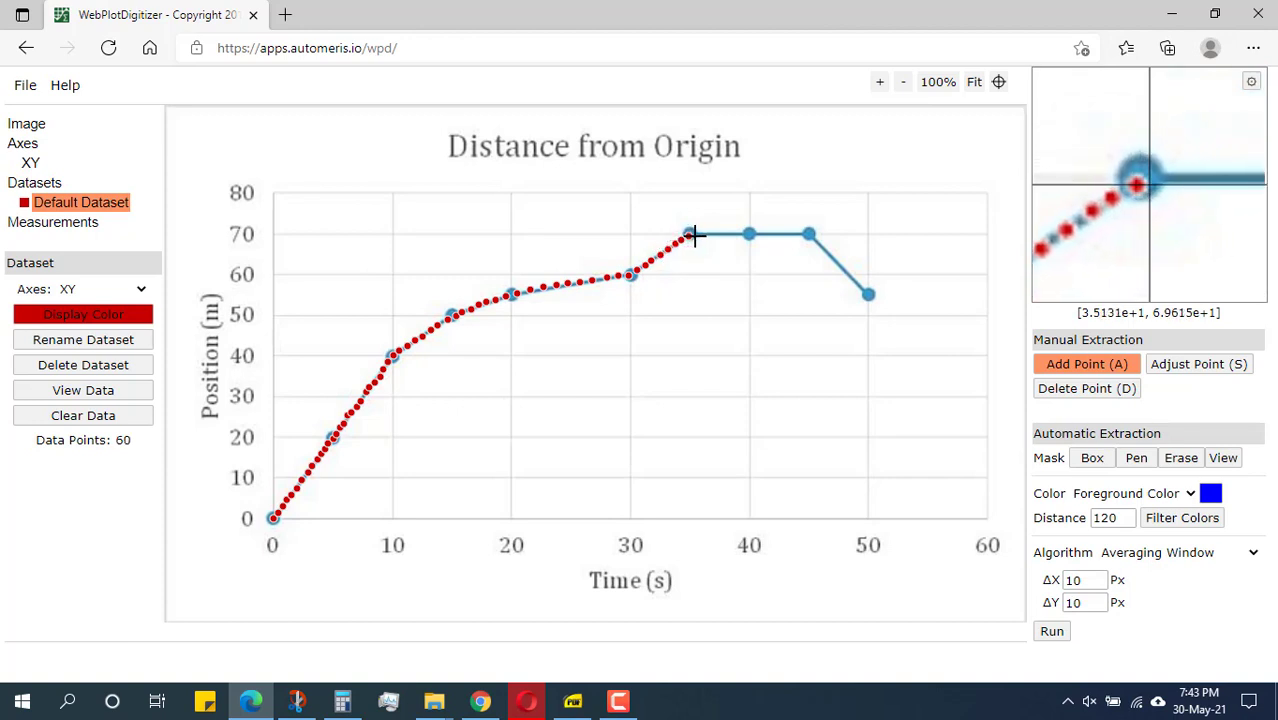
Step: Add points along the 70 m plateau past 40 s and down the slope to about 48 s
{"action": "left_click", "coordinate": [721, 233]}
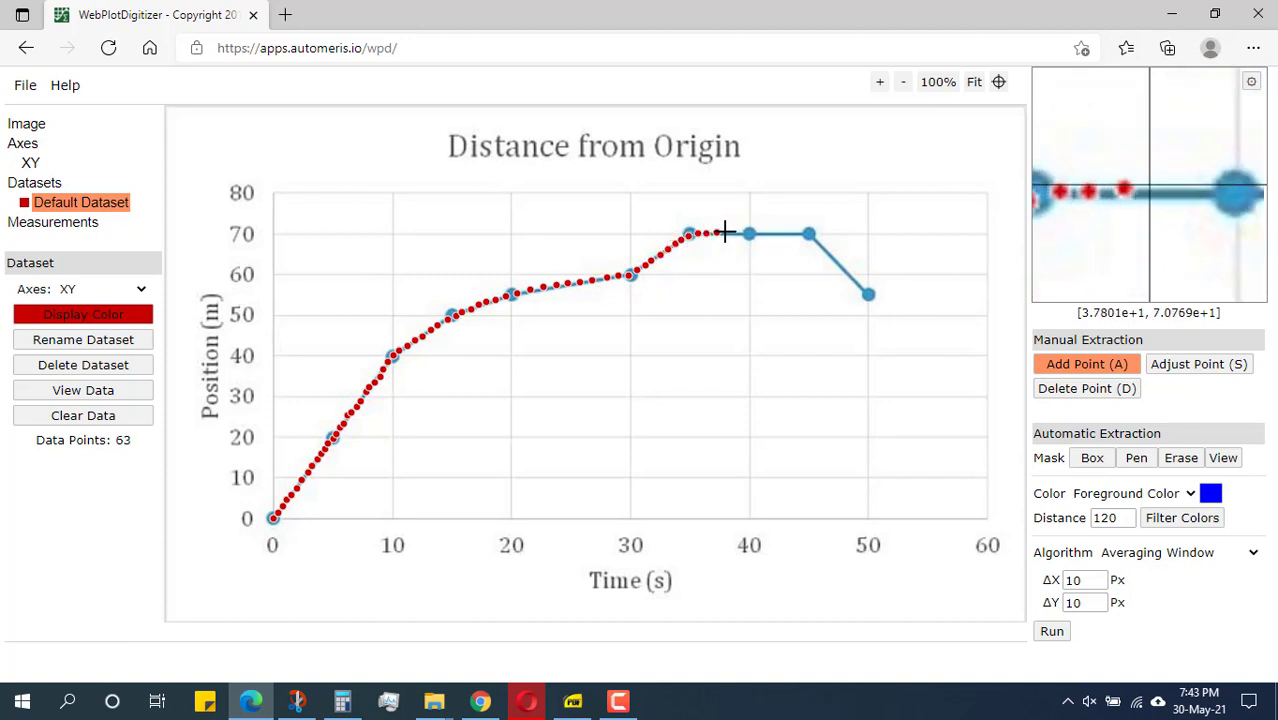
{"action": "left_click", "coordinate": [729, 233]}
{"action": "left_click", "coordinate": [737, 233]}
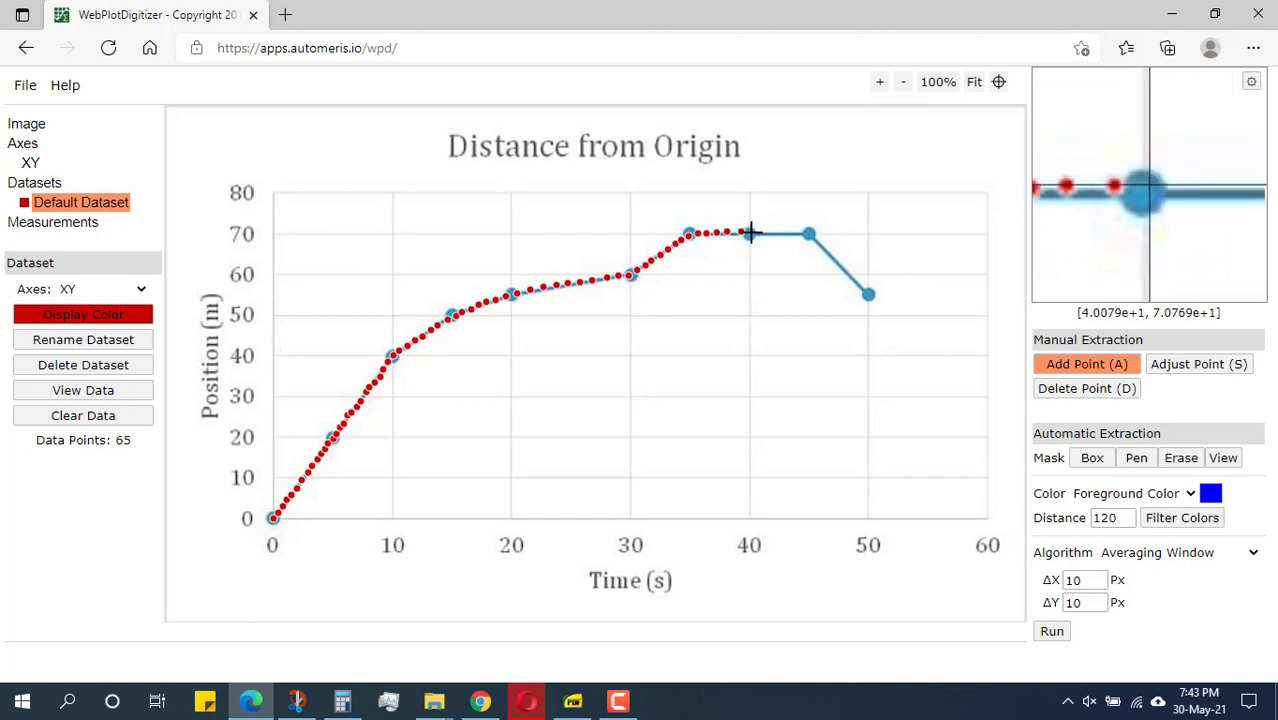
{"action": "left_click", "coordinate": [759, 233]}
{"action": "left_click", "coordinate": [767, 233]}
{"action": "left_click", "coordinate": [775, 233]}
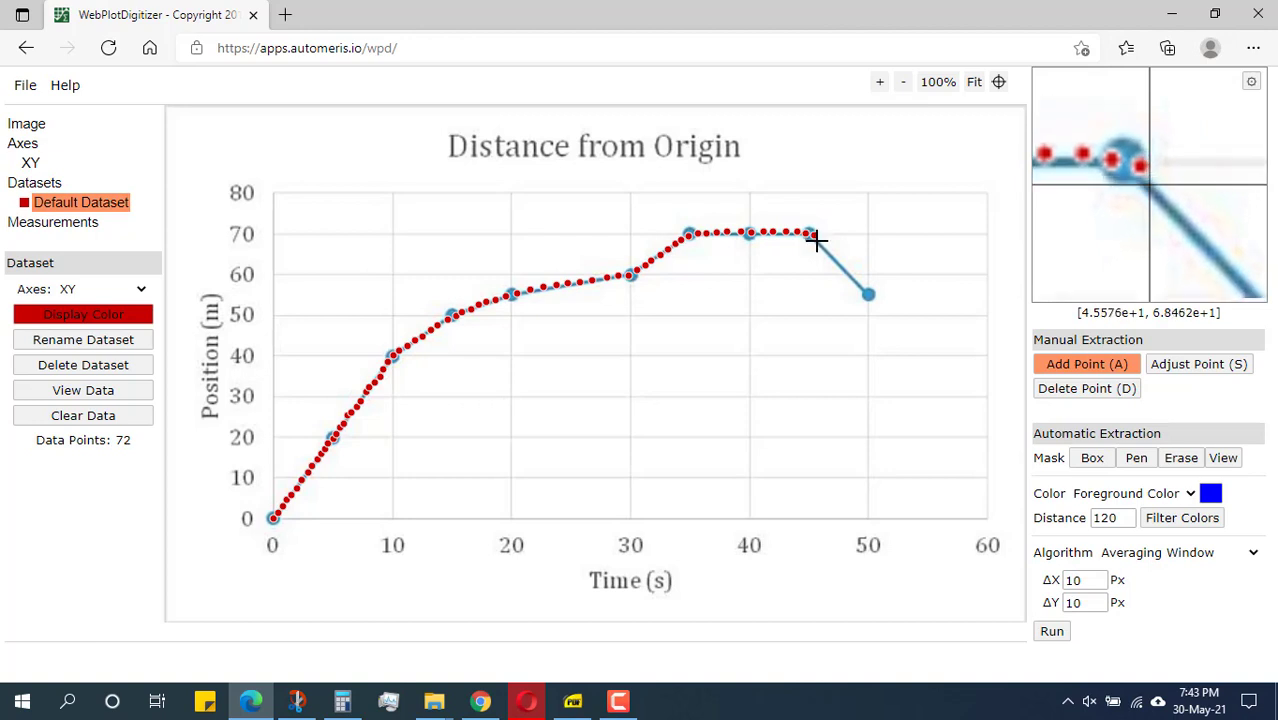
{"action": "left_click", "coordinate": [819, 242]}
{"action": "left_click", "coordinate": [825, 247]}
{"action": "left_click", "coordinate": [831, 253]}
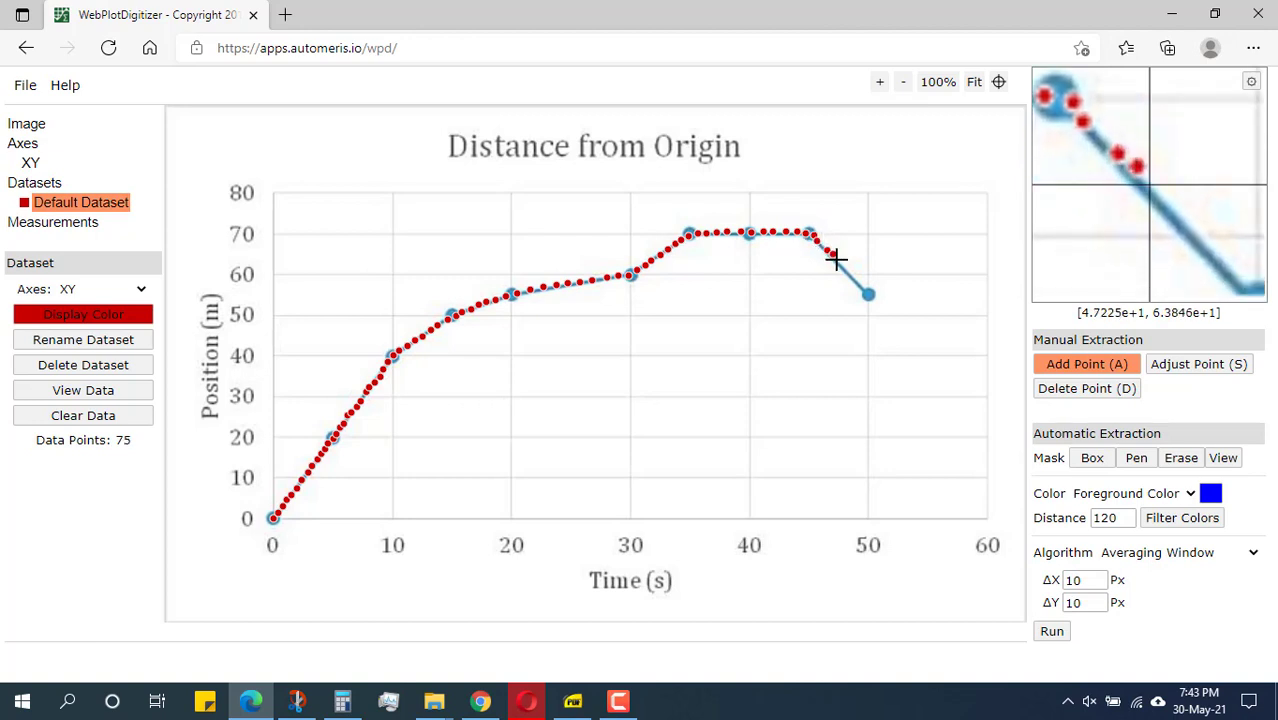
{"action": "left_click", "coordinate": [838, 262]}
{"action": "left_click", "coordinate": [844, 268]}
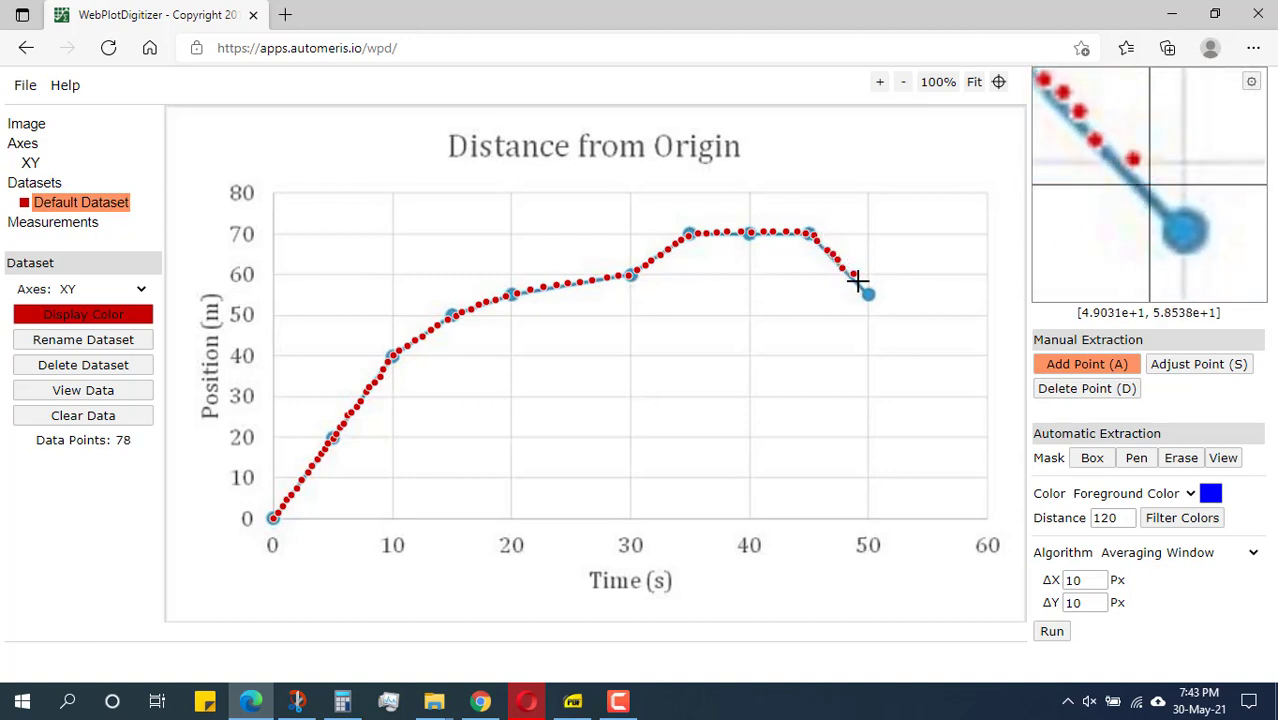
Step: Replace the misplaced point near 48 s and finish the slope down to 50 s
{"action": "key", "text": "d"}
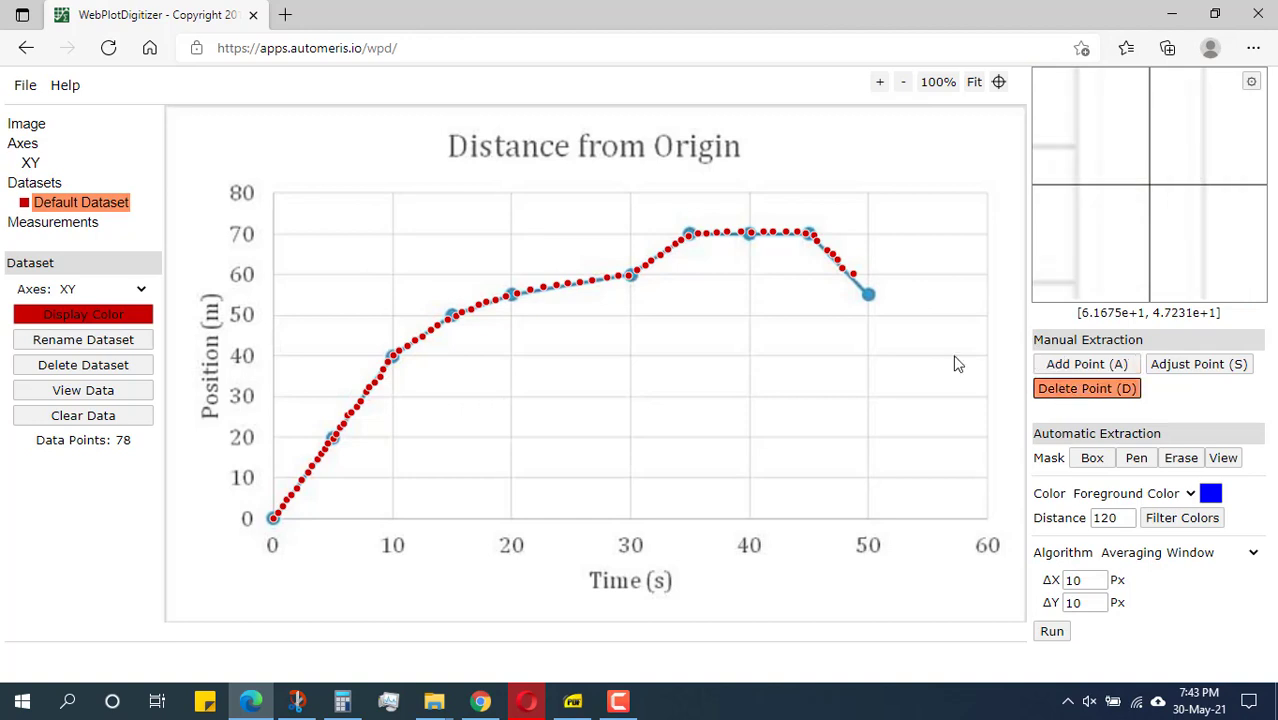
{"action": "left_click", "coordinate": [851, 272]}
{"action": "left_click", "coordinate": [1087, 364]}
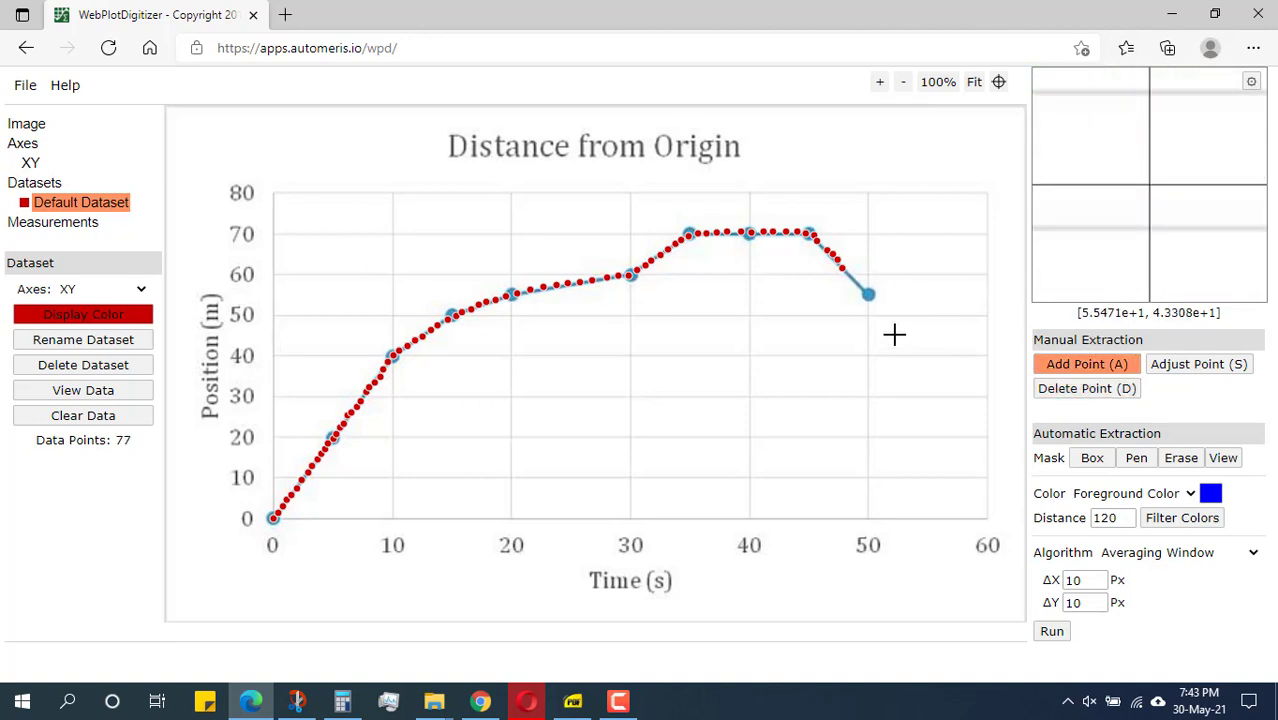
{"action": "left_click", "coordinate": [851, 273]}
{"action": "left_click", "coordinate": [856, 279]}
{"action": "left_click", "coordinate": [861, 285]}
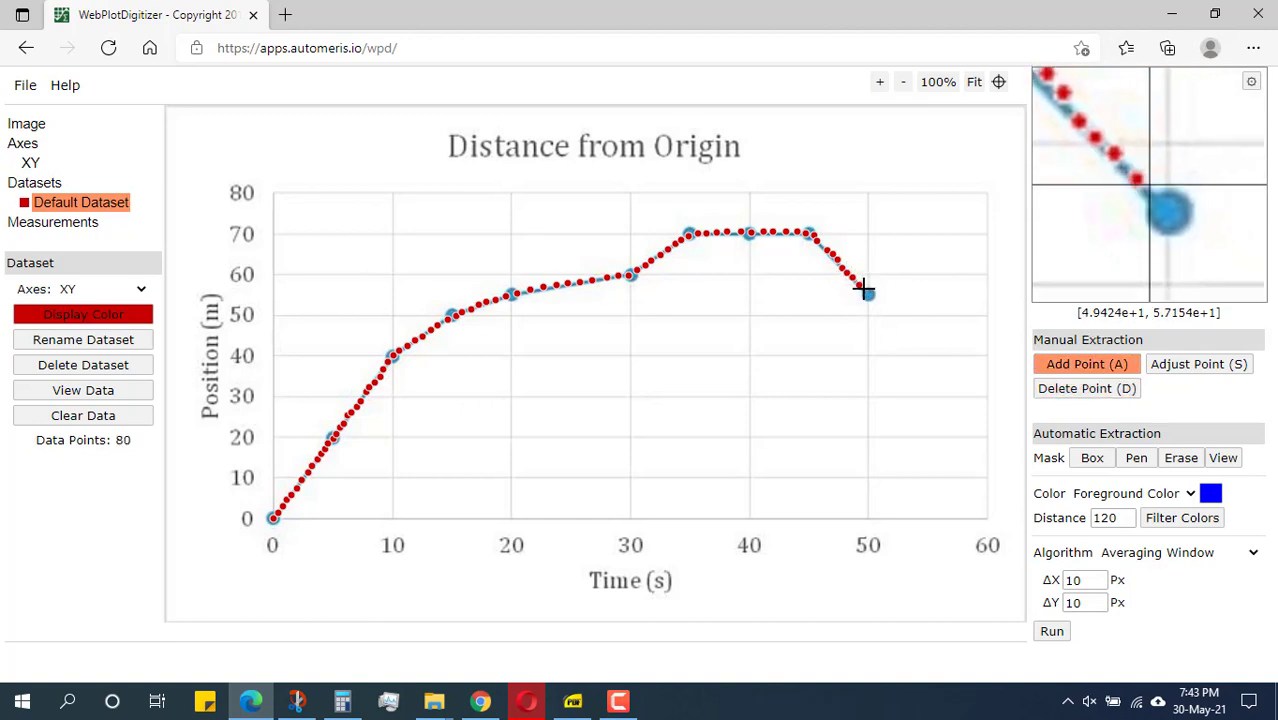
{"action": "left_click", "coordinate": [866, 291]}
{"action": "left_click", "coordinate": [869, 294]}
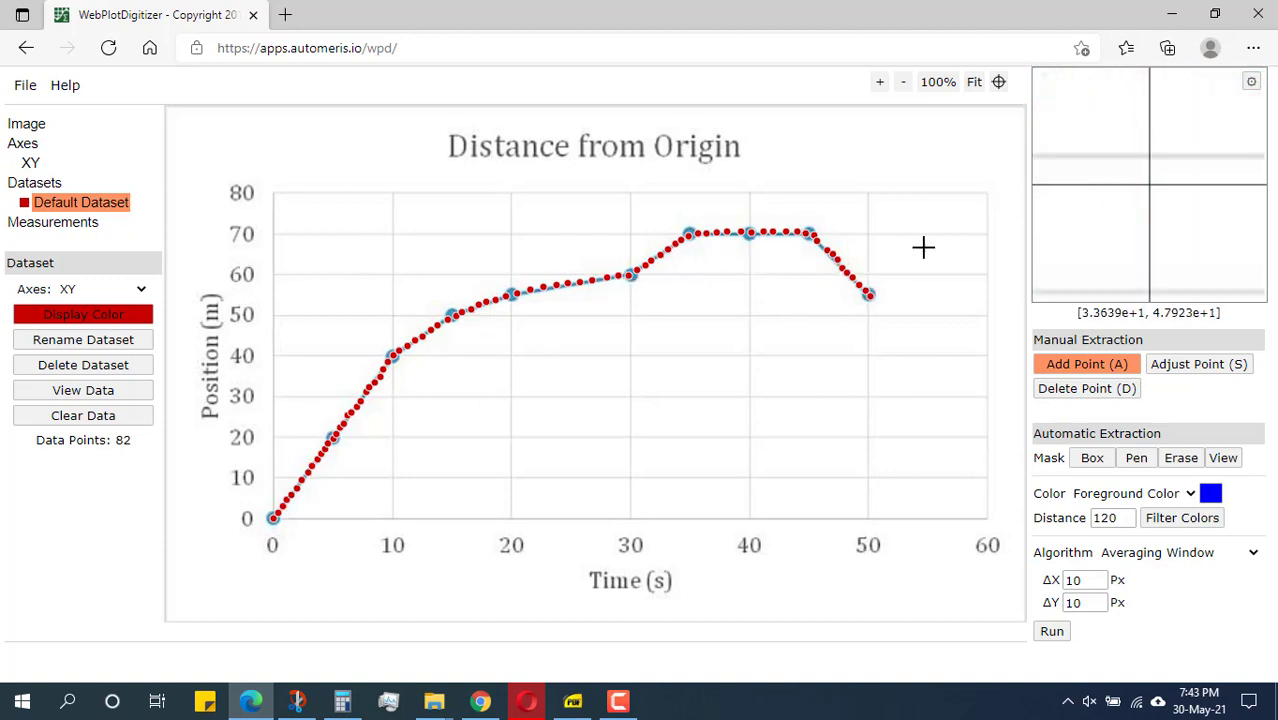
Step: Open View Data and select all 82 X, Y pairs of the Default Dataset
{"action": "left_click", "coordinate": [74, 398]}
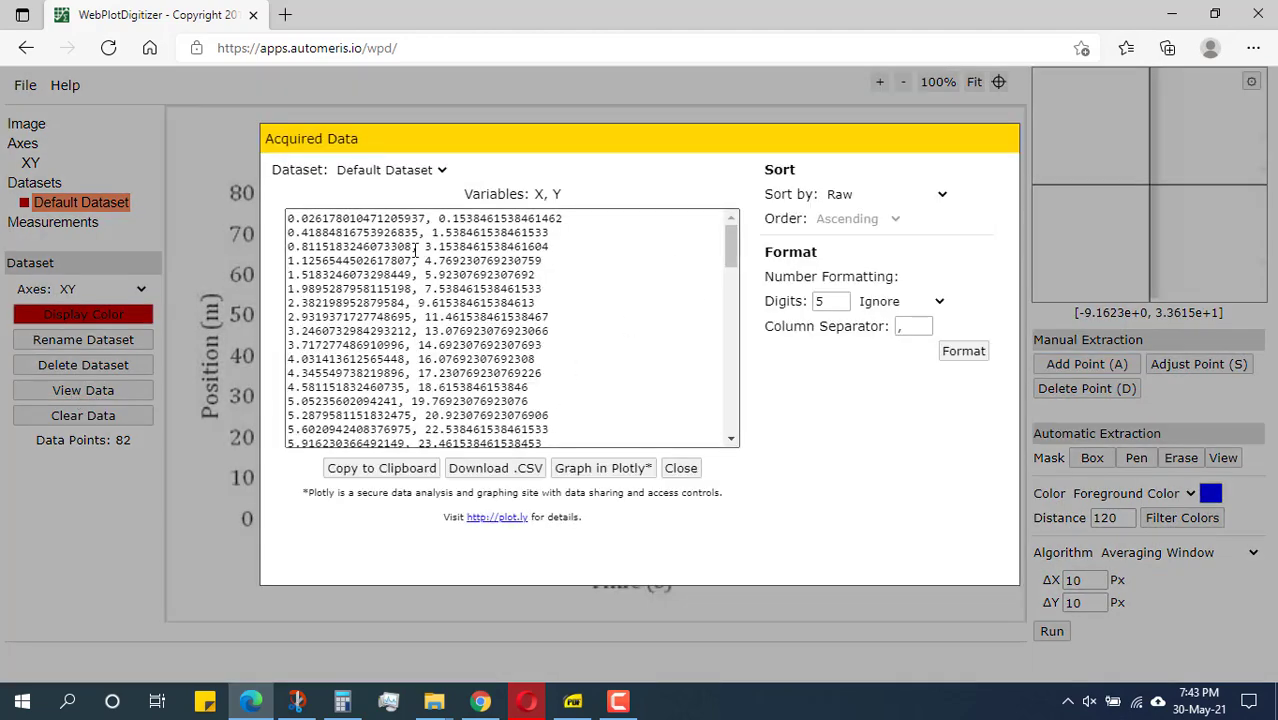
{"action": "left_click_drag", "start_coordinate": [287, 217], "coordinate": [547, 109]}
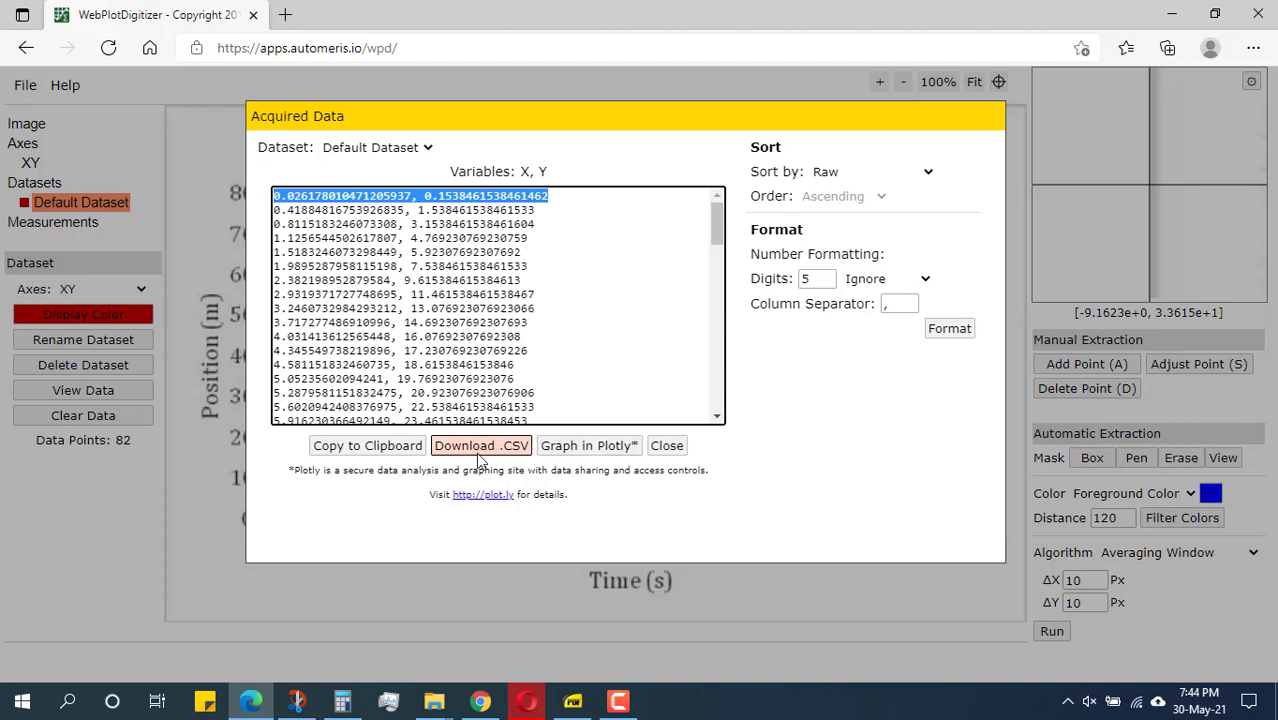
Step: Send the data to Plotly Chart Studio and compare its line chart against the digitizer
{"action": "left_click", "coordinate": [589, 446]}
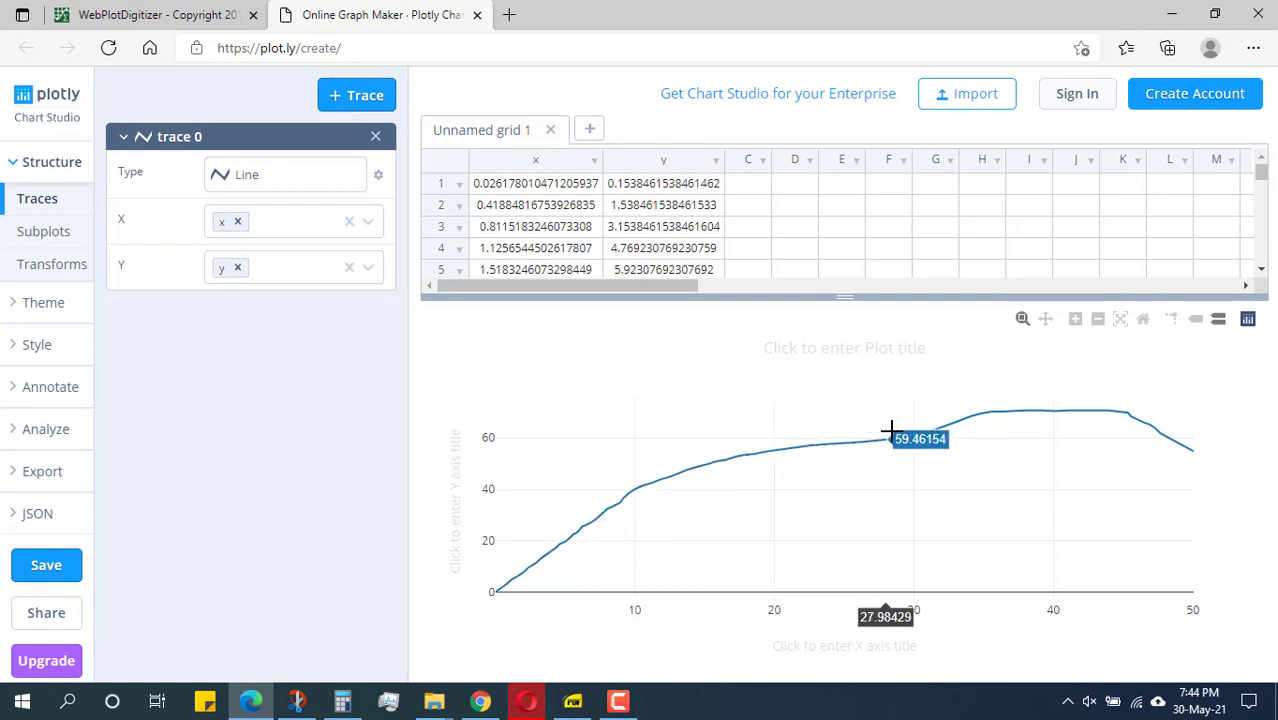
{"action": "left_click", "coordinate": [168, 10]}
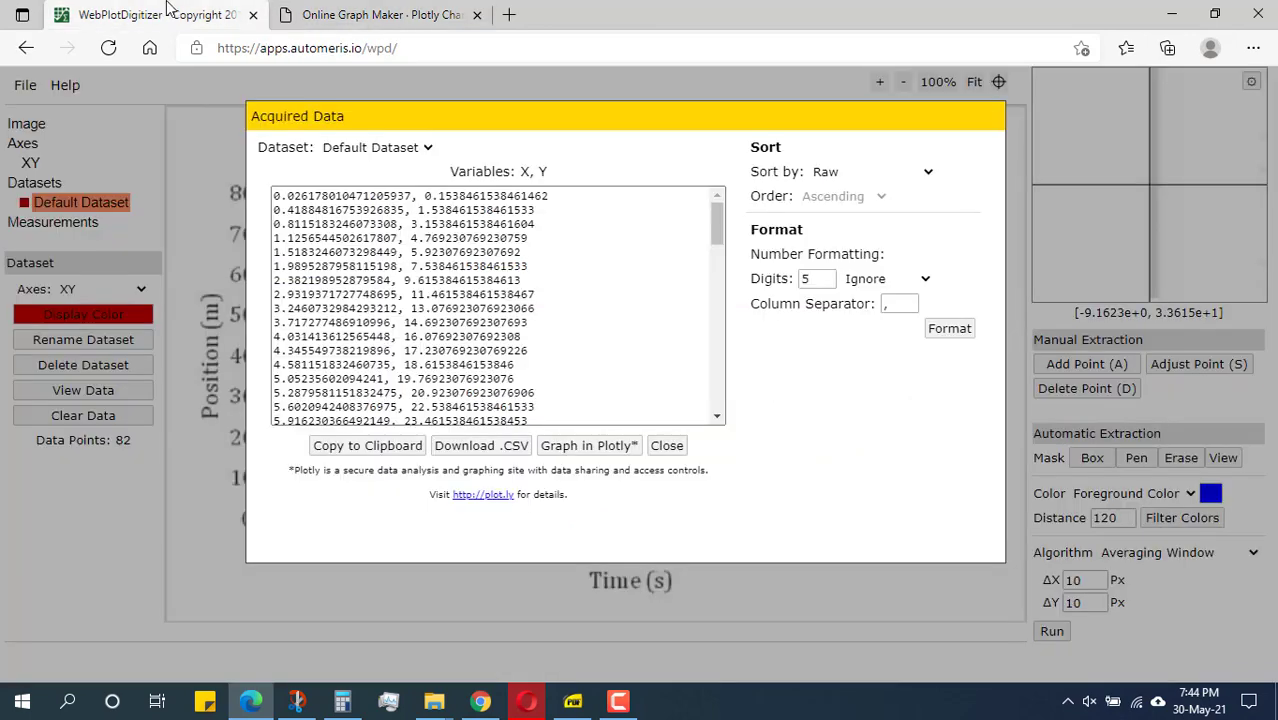
{"action": "left_click_drag", "start_coordinate": [608, 134], "coordinate": [419, 401]}
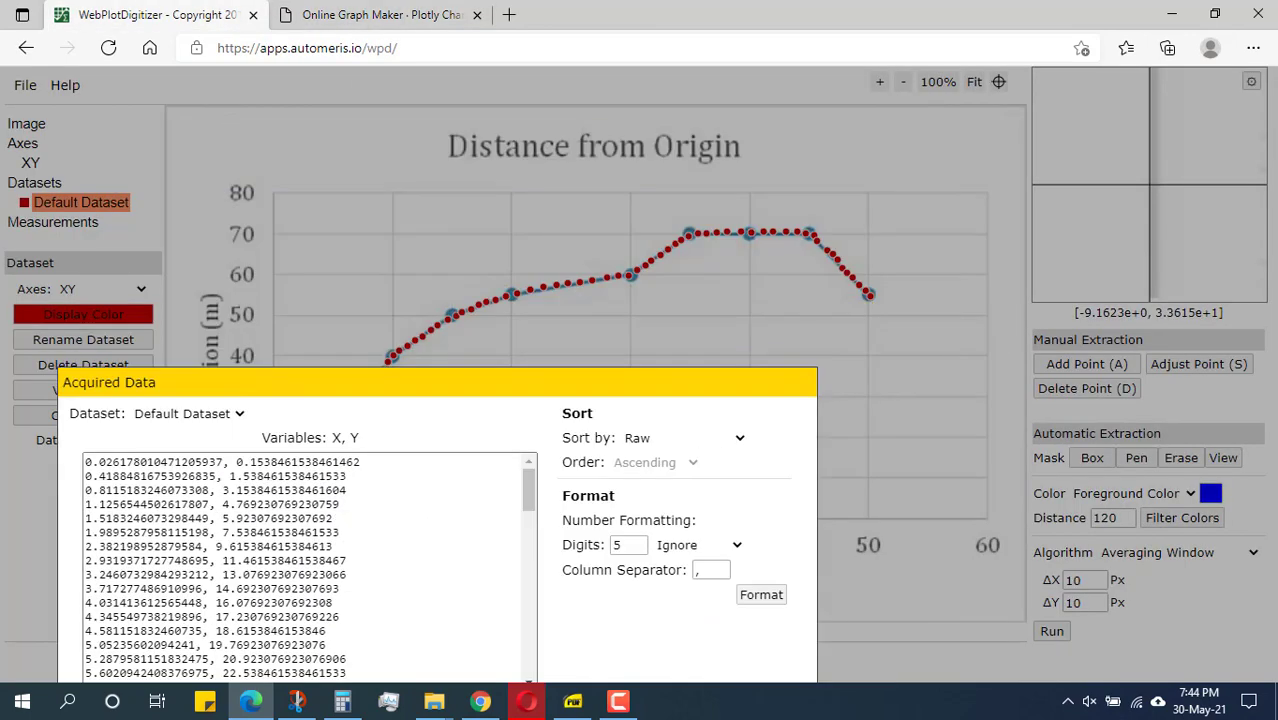
{"action": "left_click_drag", "start_coordinate": [340, 378], "coordinate": [305, 195]}
{"action": "left_click", "coordinate": [358, 12]}
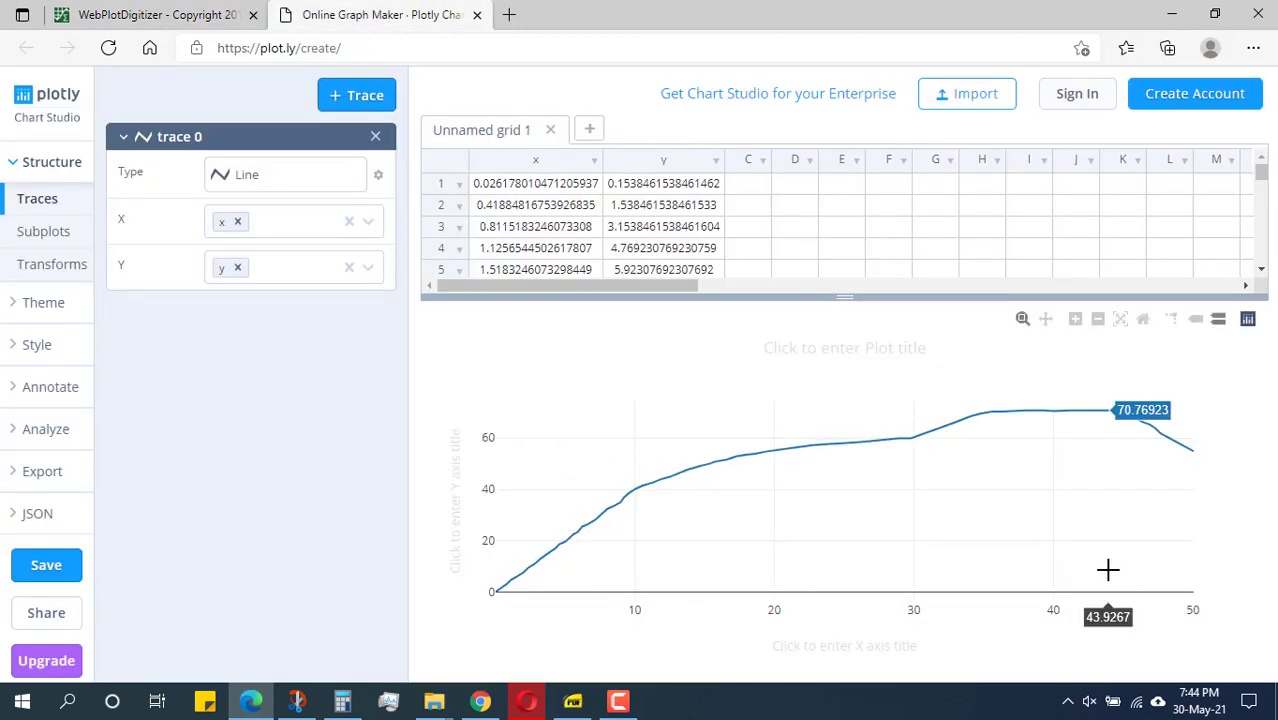
Step: Download WebPlotDigitizer's acquired data as Default Dataset.csv
{"action": "left_click", "coordinate": [164, 14]}
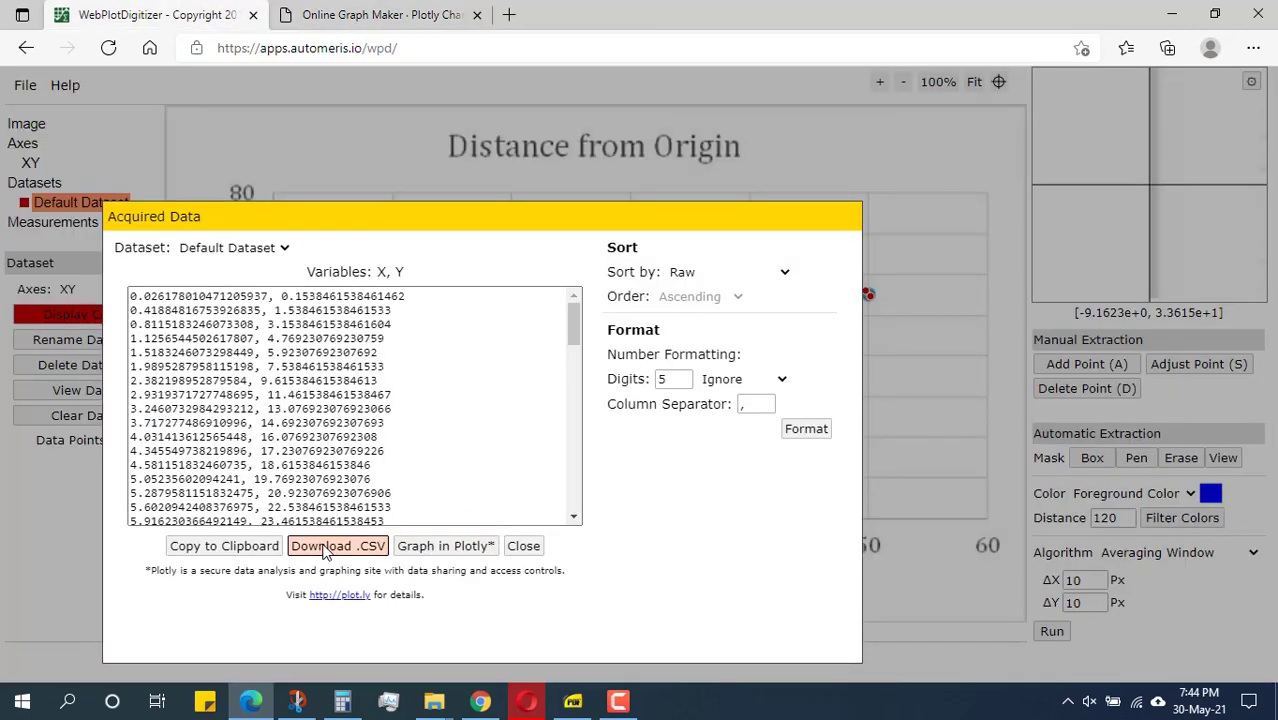
{"action": "left_click", "coordinate": [330, 548]}
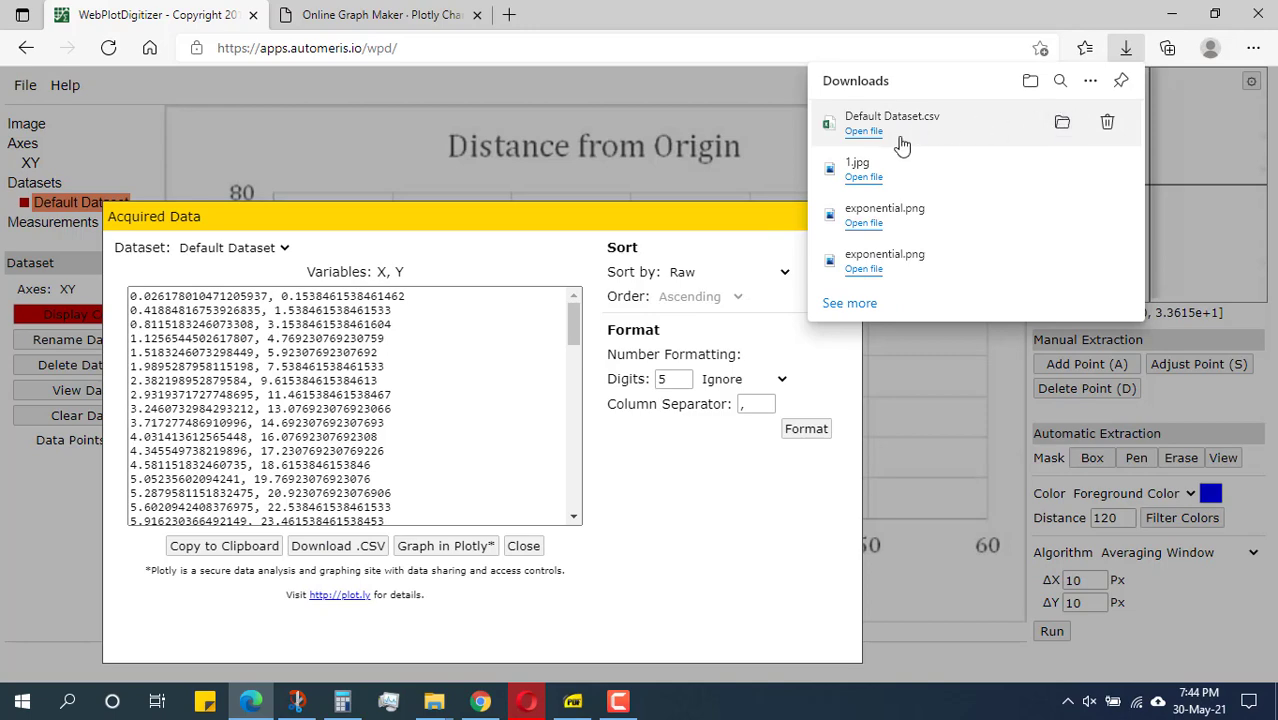
Step: Open Default Dataset.csv from the Downloads folder in a maximized Excel window
{"action": "left_click", "coordinate": [1062, 124]}
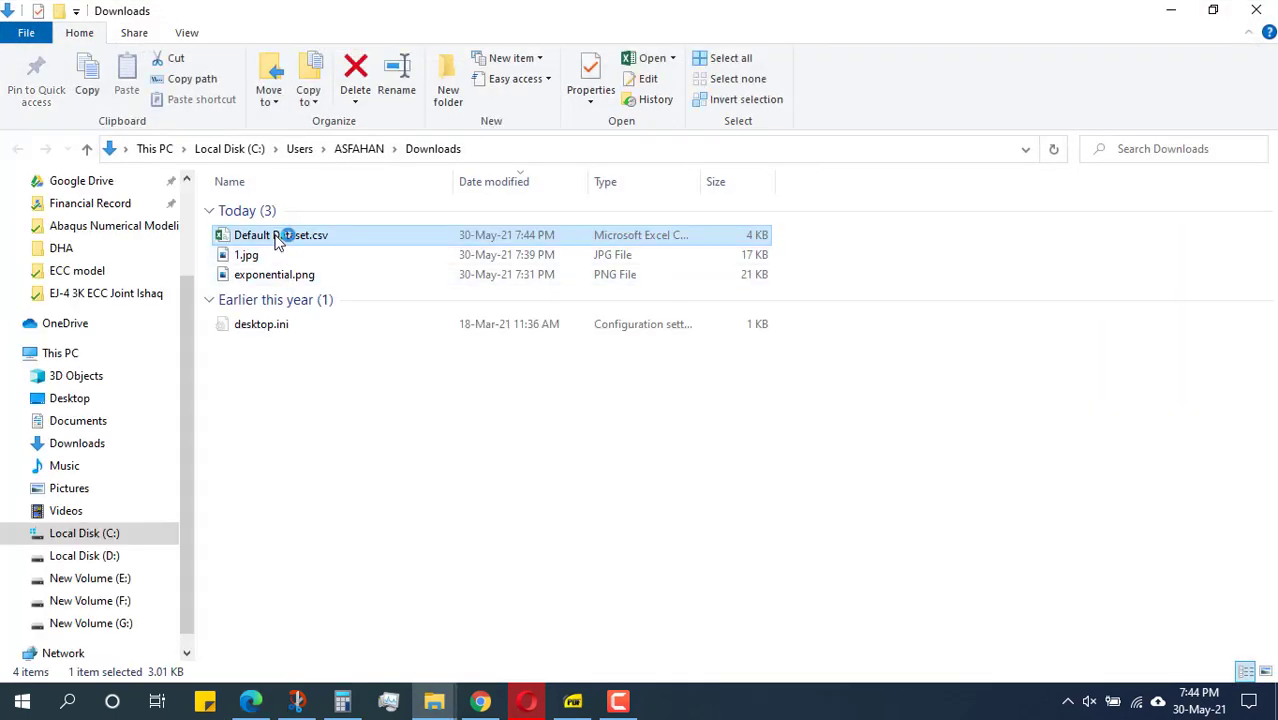
{"action": "double_click", "coordinate": [278, 238]}
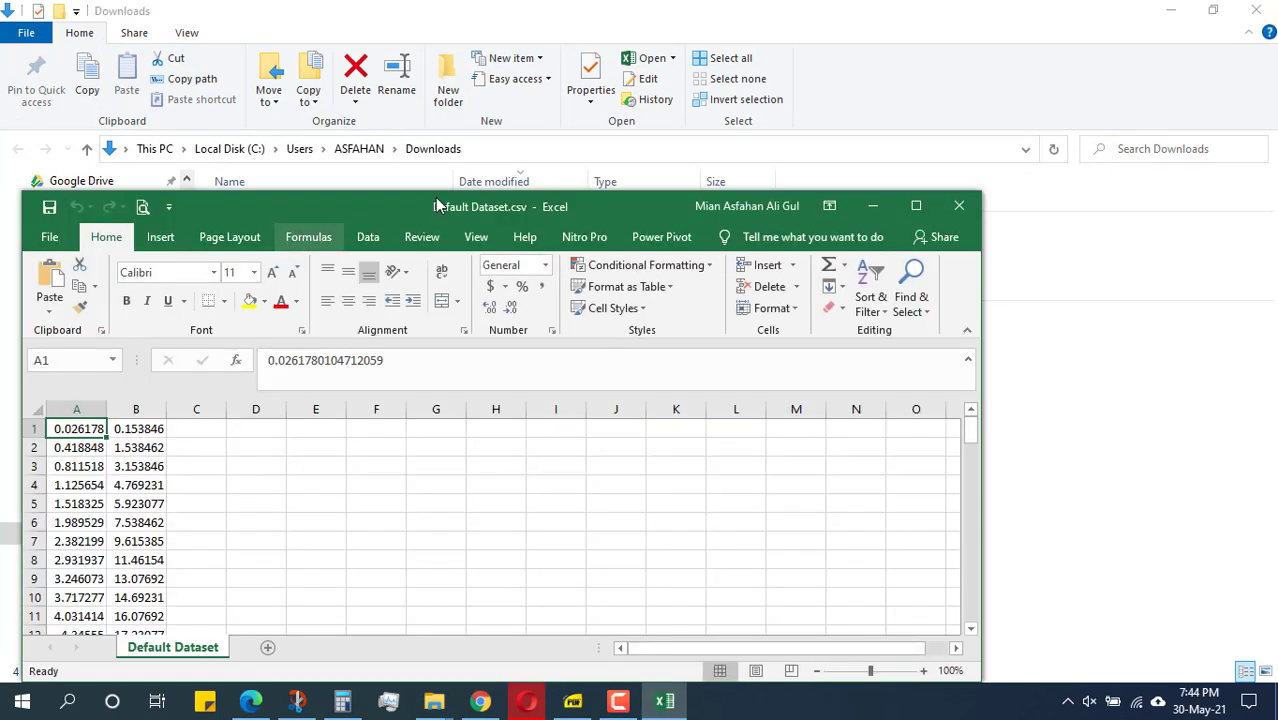
{"action": "double_click", "coordinate": [437, 205]}
Step: Select the X and Y data in columns A and B
{"action": "left_click_drag", "start_coordinate": [58, 240], "coordinate": [56, 594]}
{"action": "left_click_drag", "start_coordinate": [113, 238], "coordinate": [113, 612]}
{"action": "left_click", "coordinate": [293, 406]}
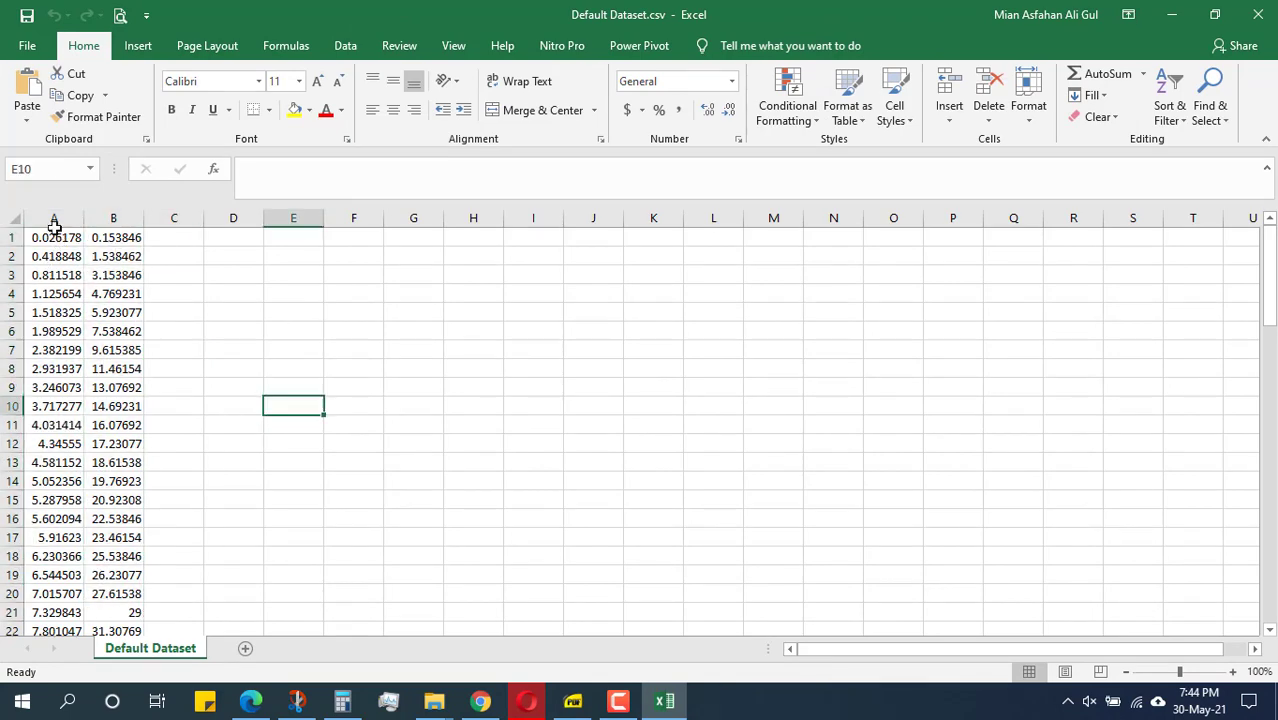
{"action": "left_click_drag", "start_coordinate": [55, 216], "coordinate": [117, 214]}
{"action": "left_click", "coordinate": [310, 285]}
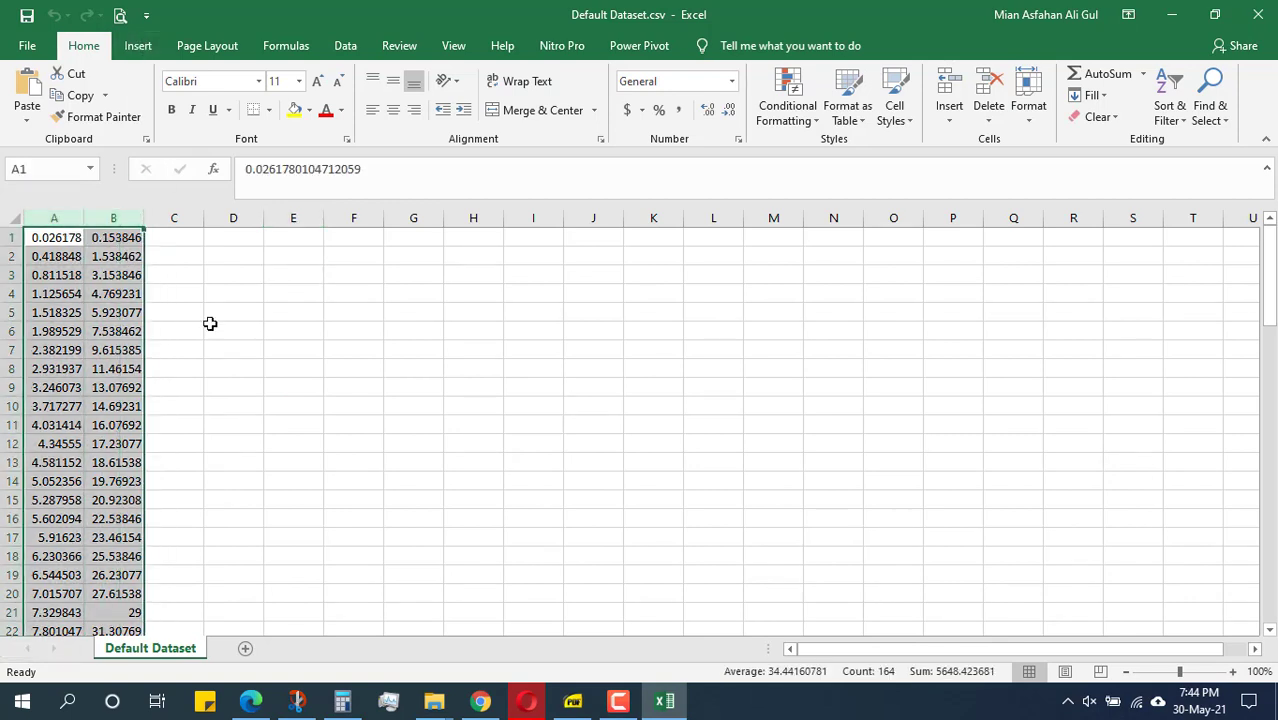
Step: Insert a Scatter with Smooth Lines chart of columns A and B, moved up and left
{"action": "left_click", "coordinate": [140, 47]}
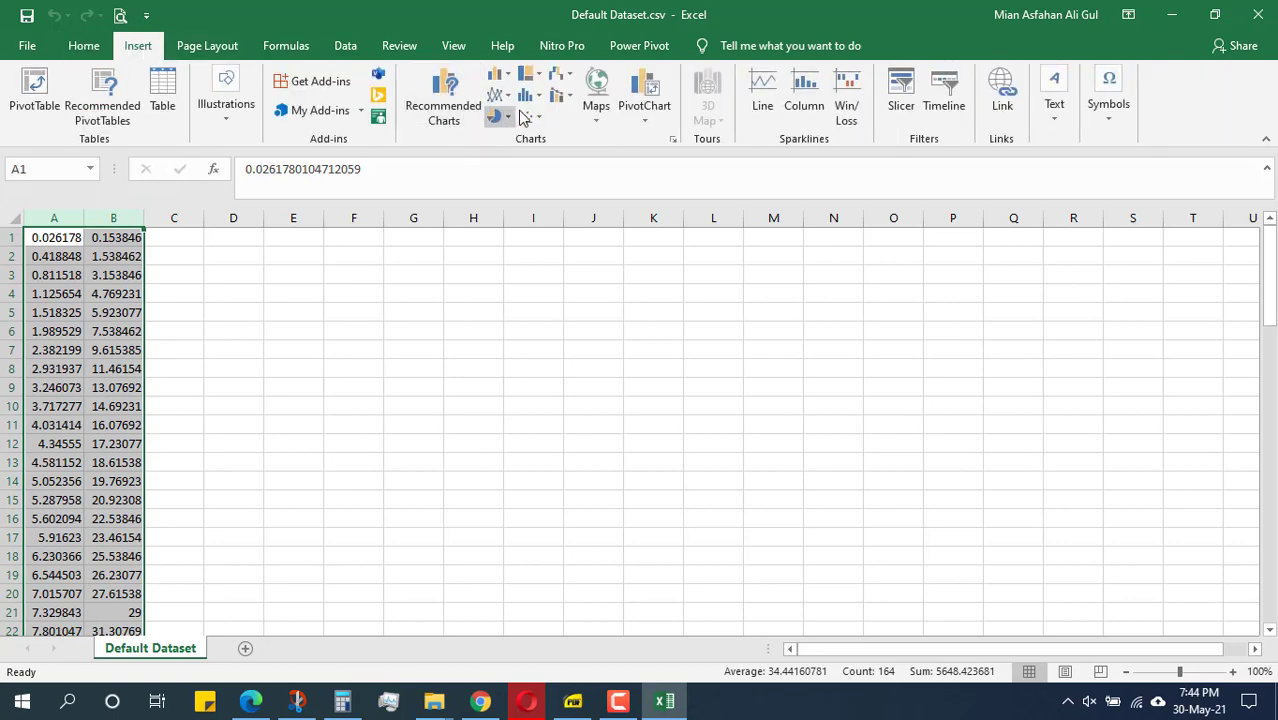
{"action": "left_click", "coordinate": [530, 117]}
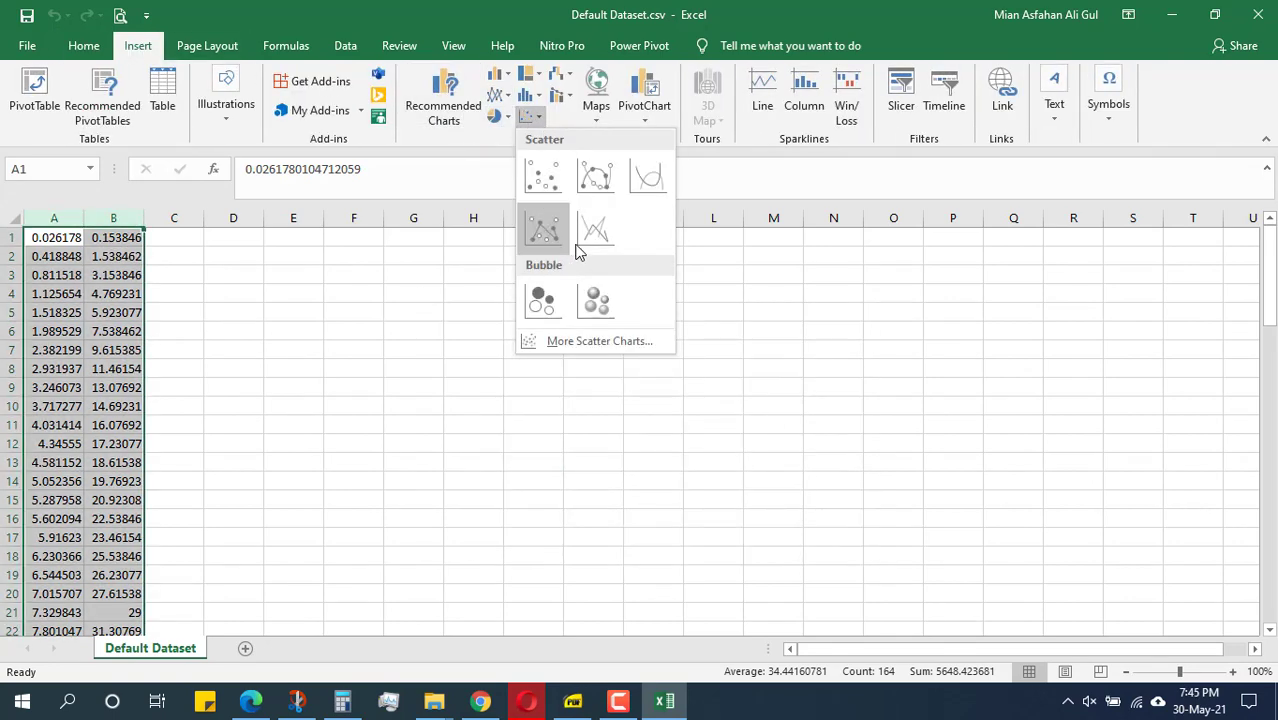
{"action": "left_click", "coordinate": [643, 180]}
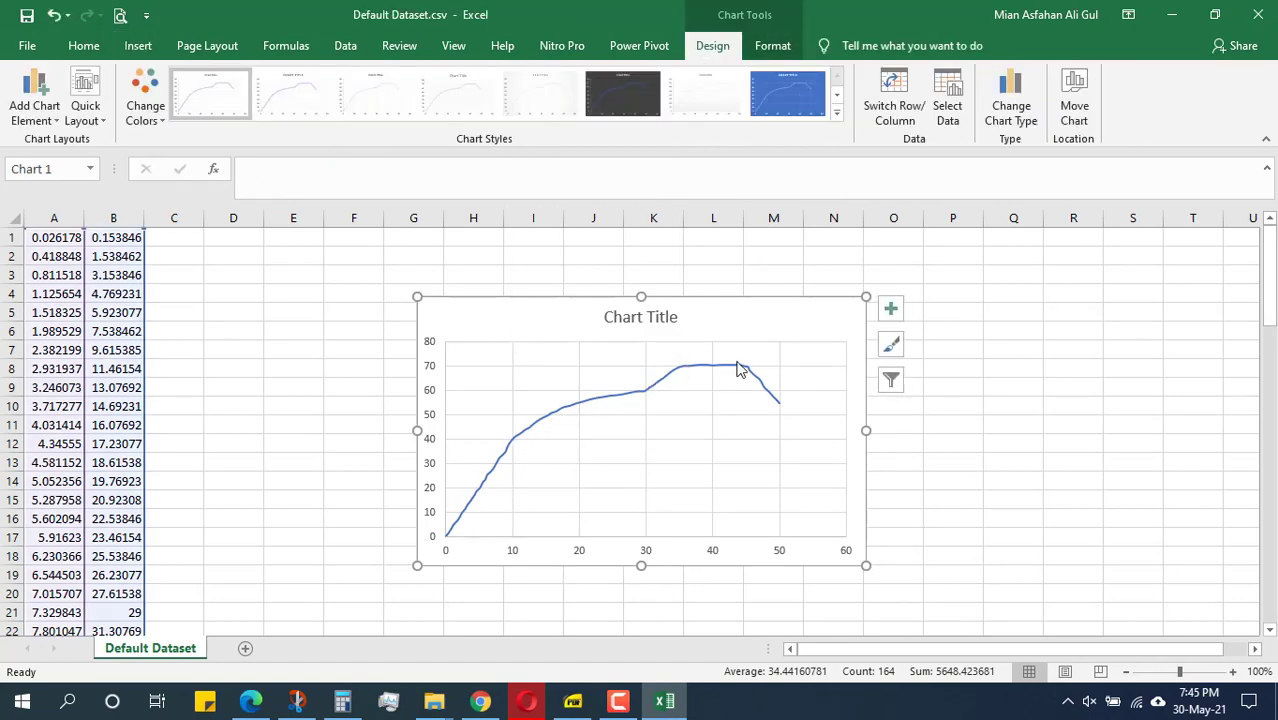
{"action": "left_click_drag", "start_coordinate": [787, 378], "coordinate": [753, 337]}
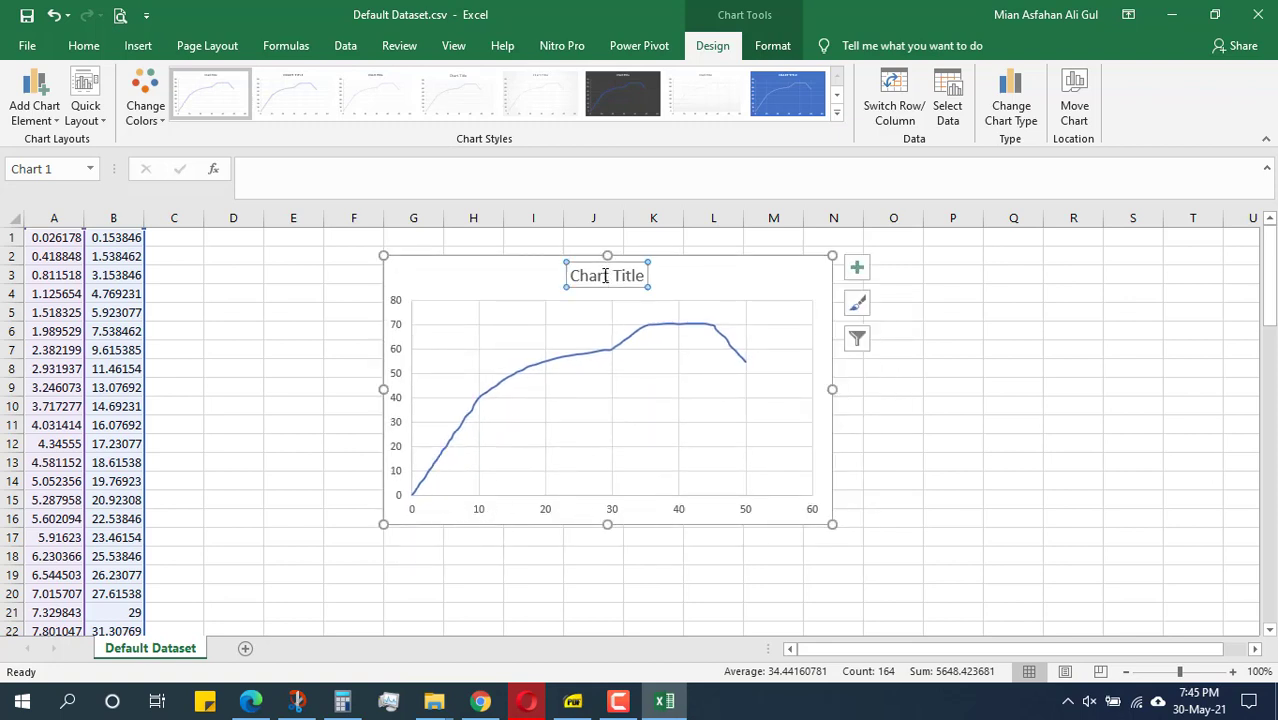
Step: Retitle the chart 'Chart' and return to the browser
{"action": "left_click_drag", "start_coordinate": [580, 276], "coordinate": [638, 283]}
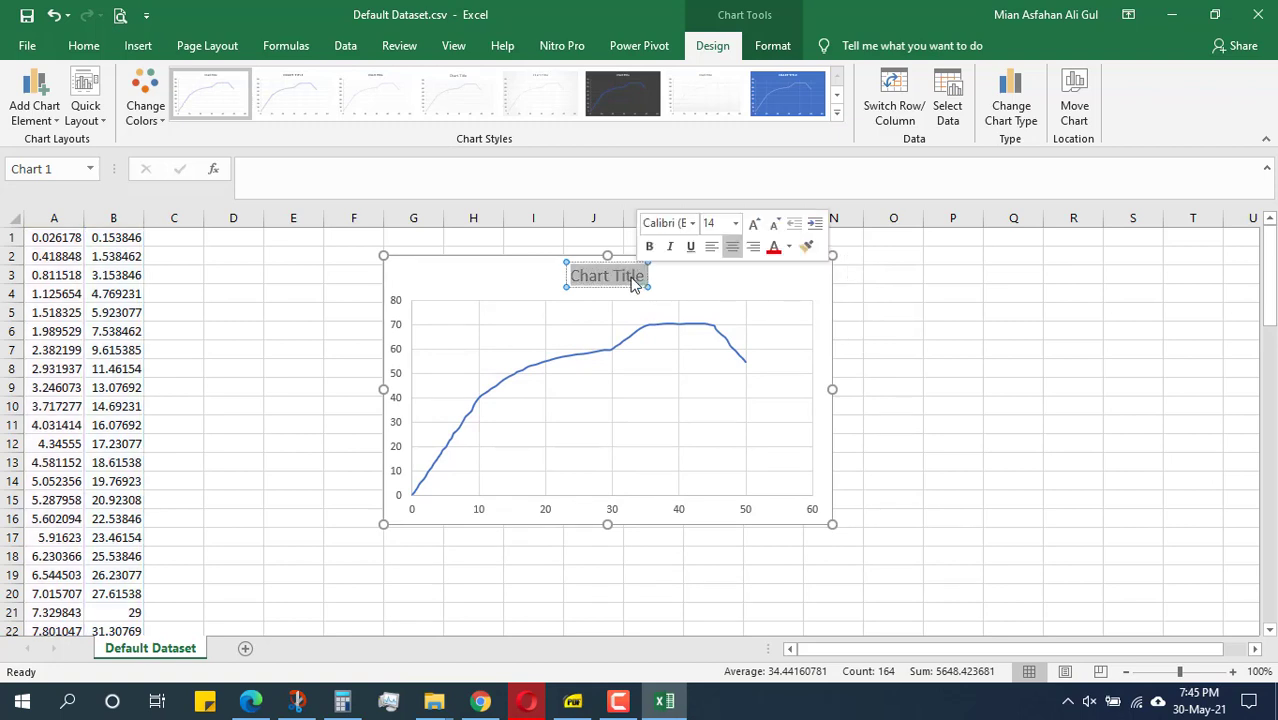
{"action": "type", "text": "Chart"}
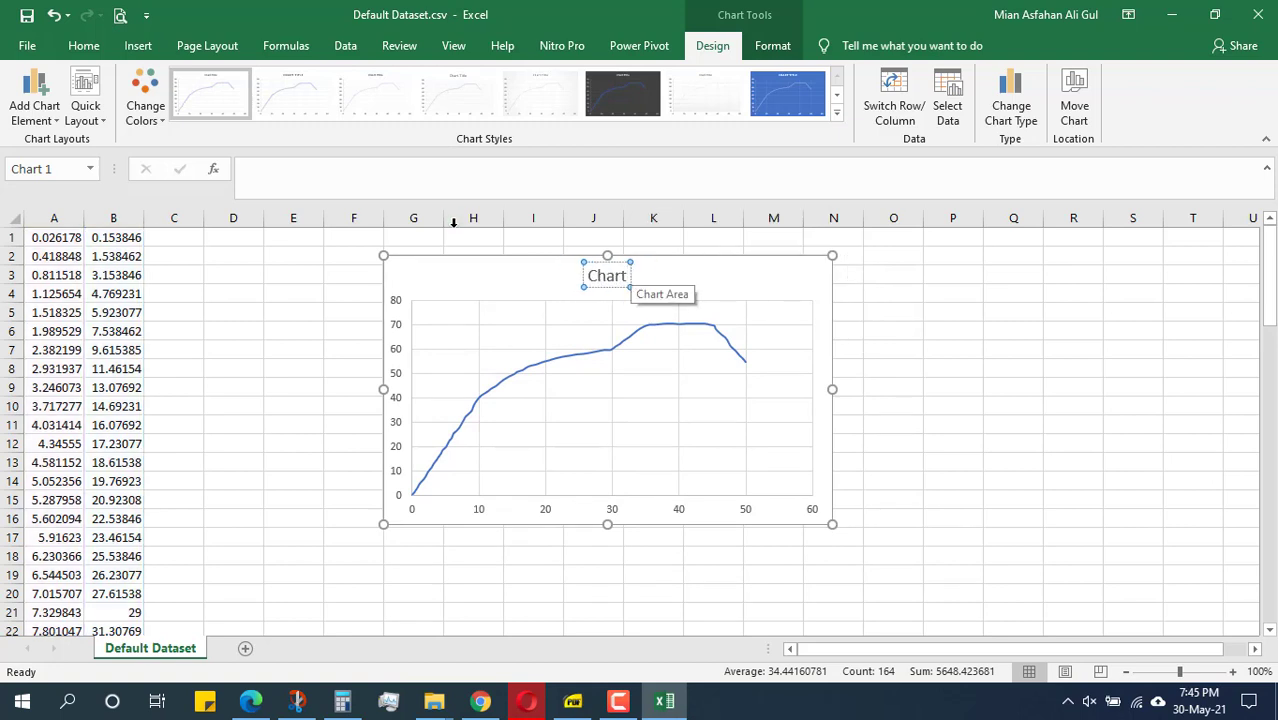
{"action": "right_click", "coordinate": [613, 517]}
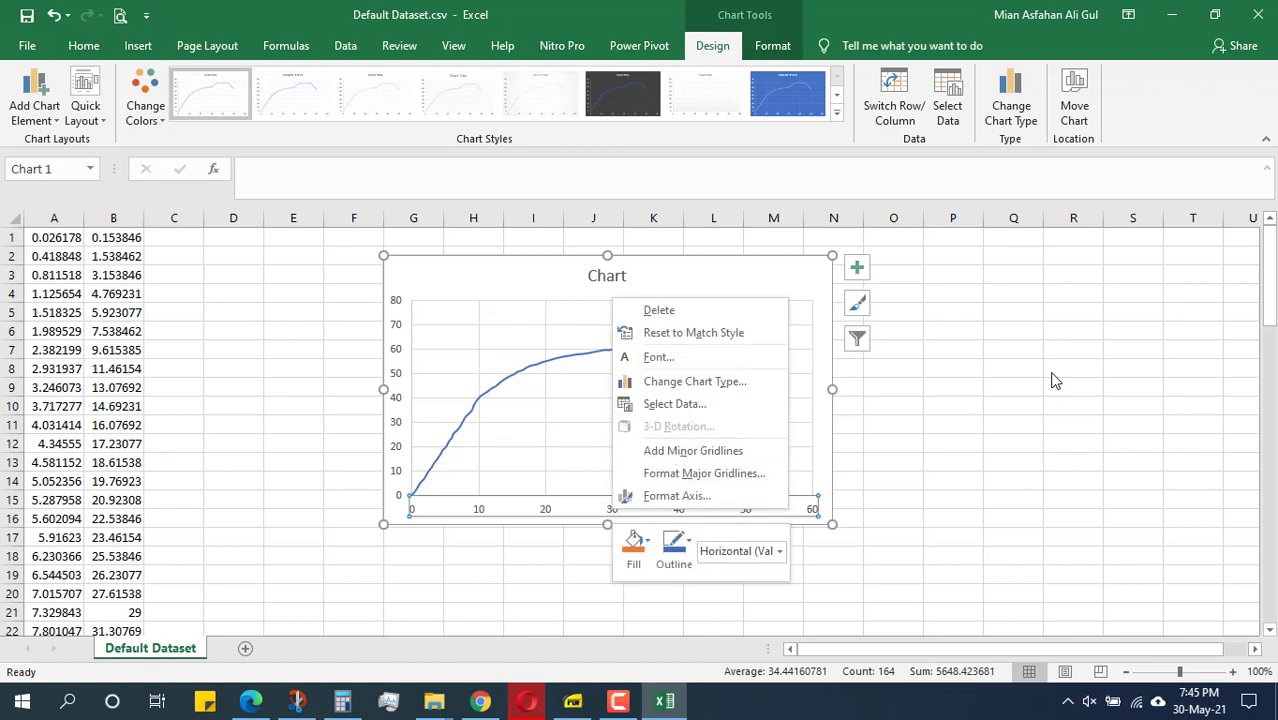
{"action": "key", "text": "Escape"}
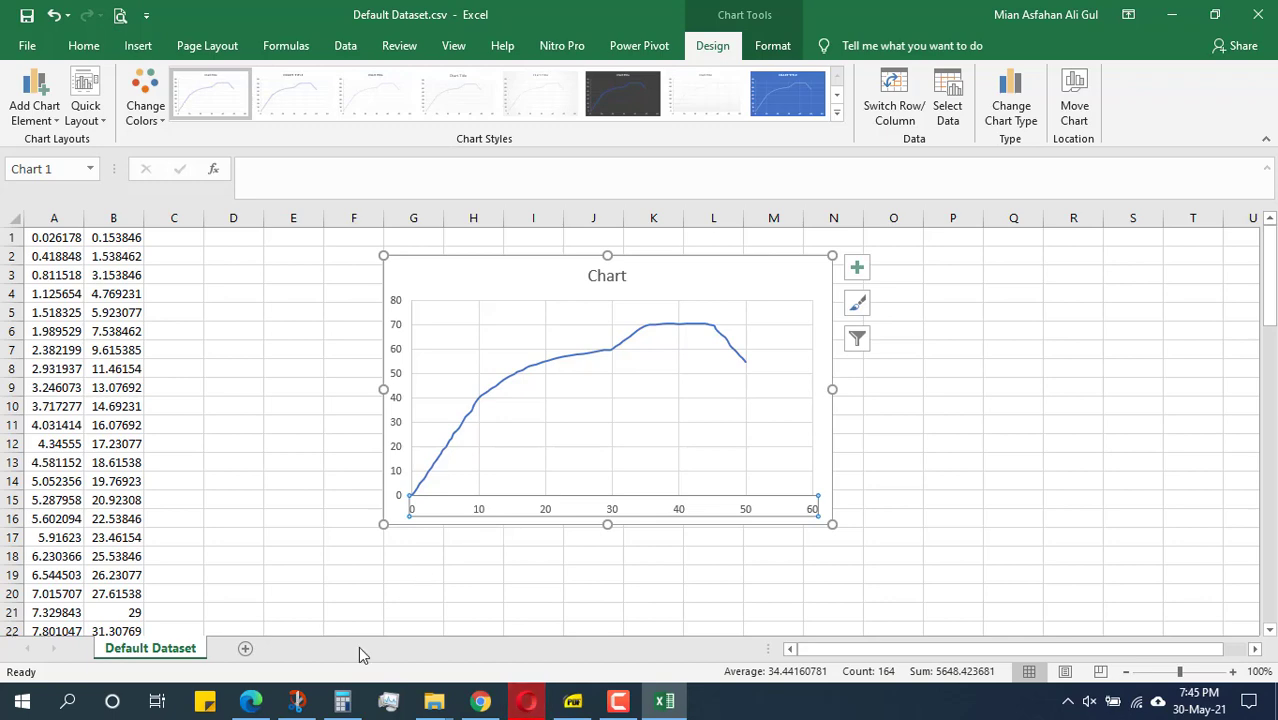
{"action": "left_click", "coordinate": [250, 700]}
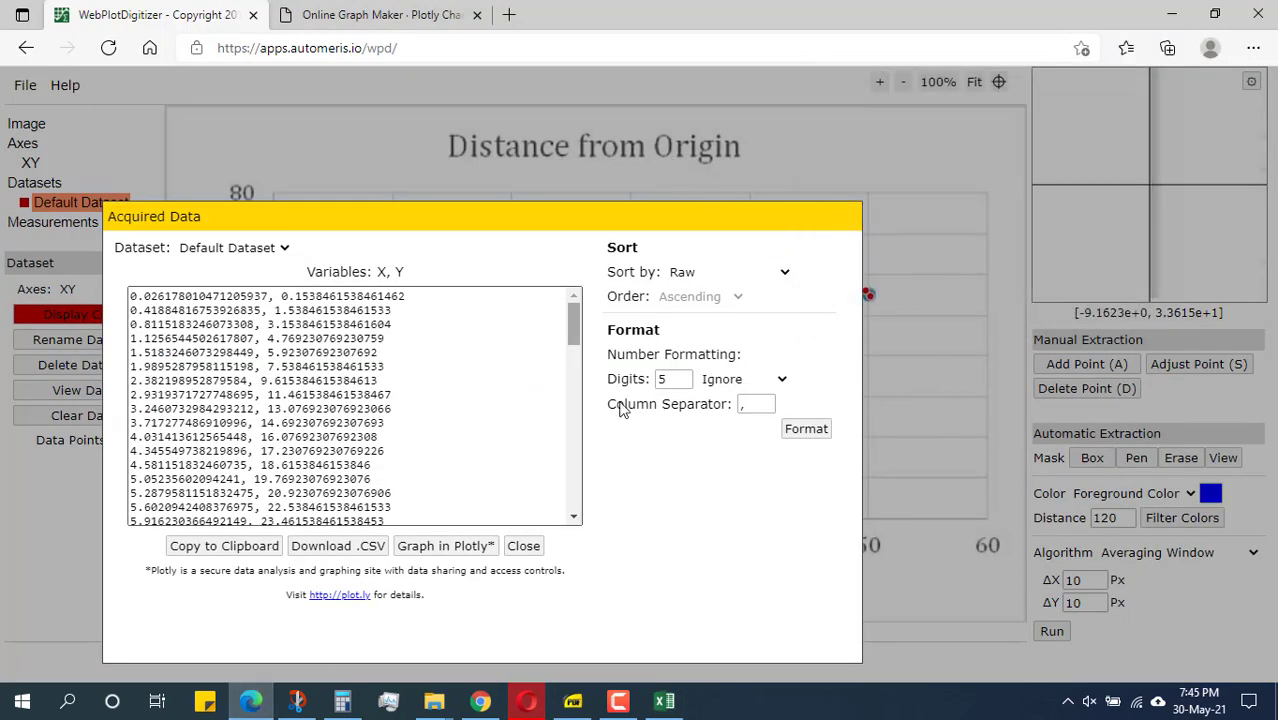
Step: Close the Acquired Data window and clear all 82 points from the Default Dataset
{"action": "left_click", "coordinate": [523, 546]}
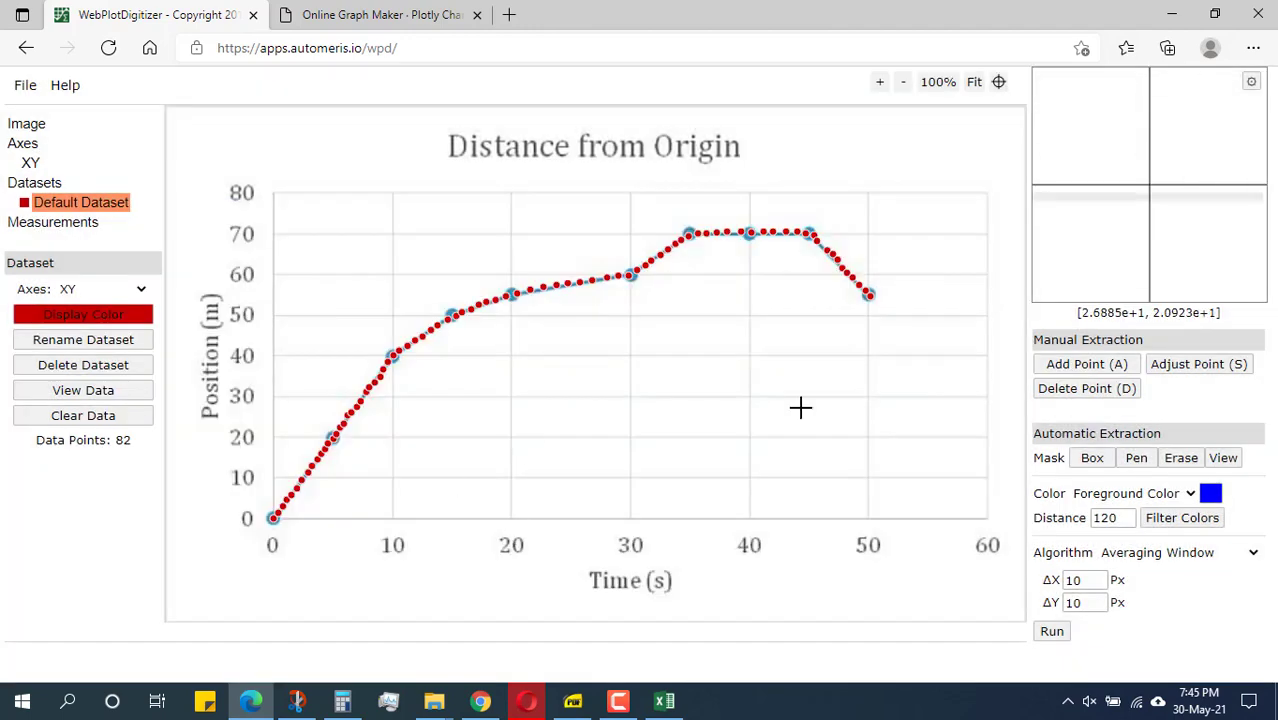
{"action": "left_click", "coordinate": [106, 416]}
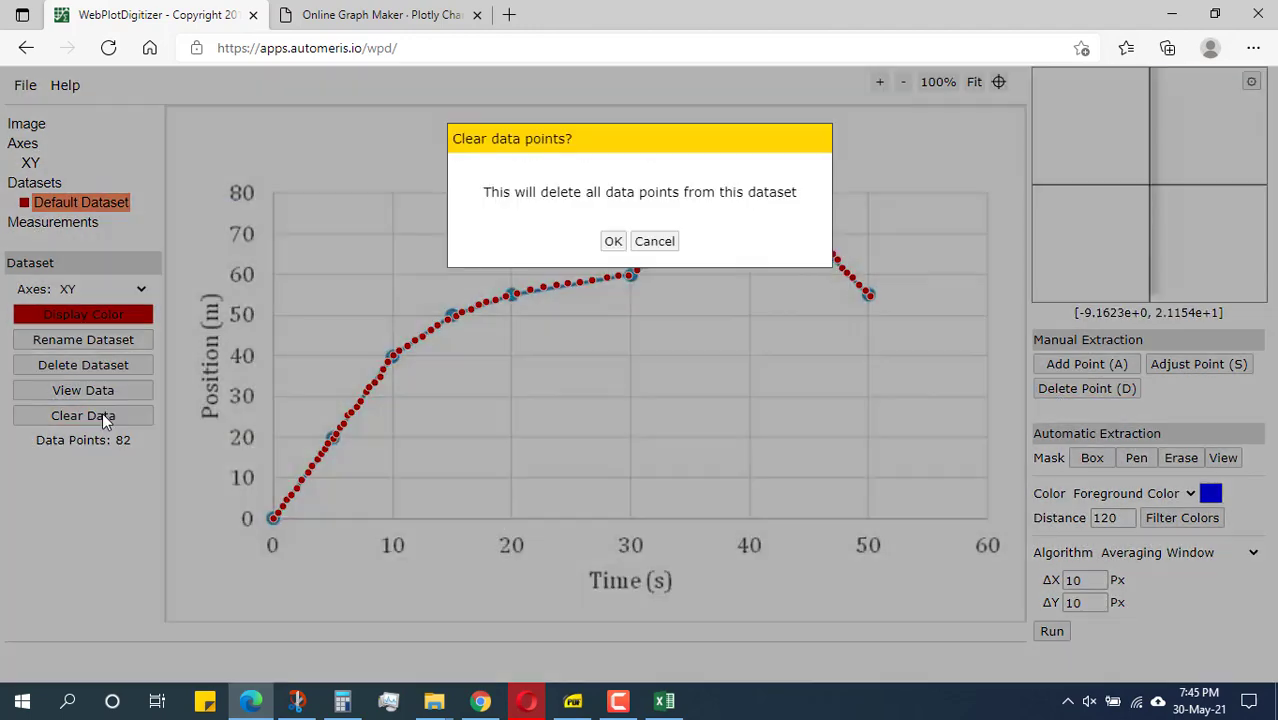
{"action": "left_click", "coordinate": [612, 241]}
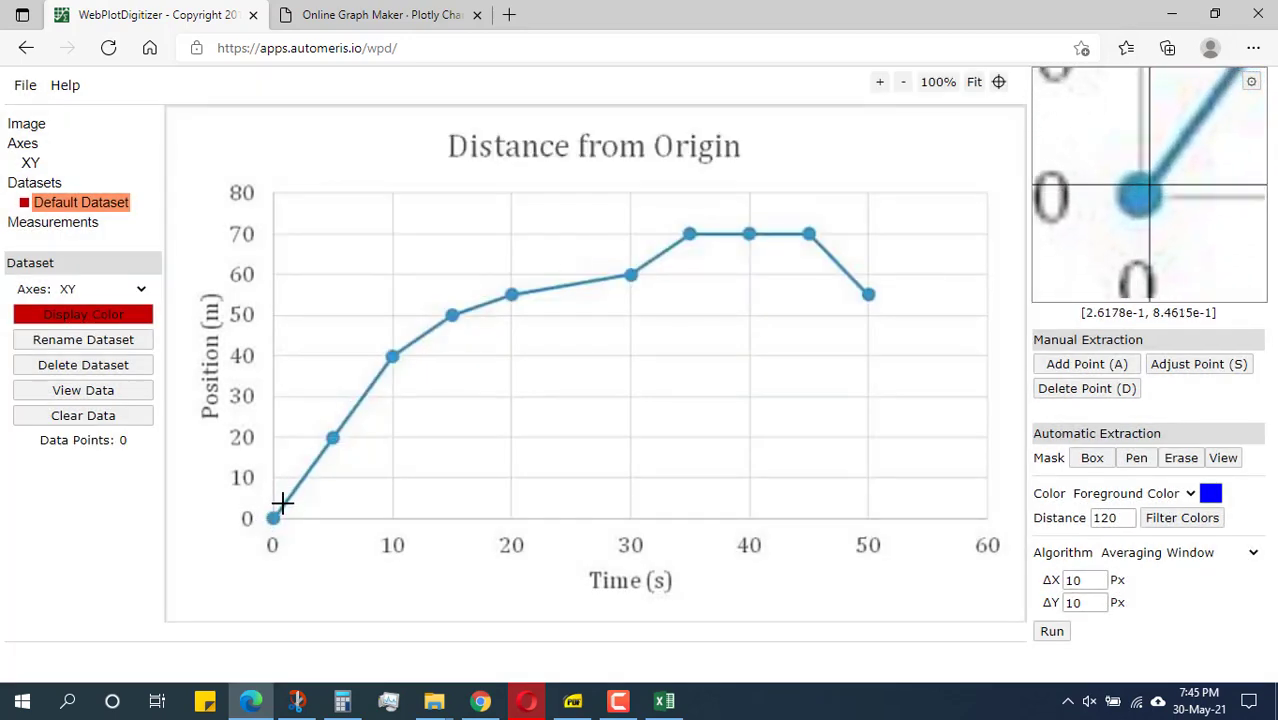
Step: Hand-place ten points: (0,0), (5,20), (10,40), (15,50), (20,55), (30,60), (35,70), (40,70), (45,70), (50,55)
{"action": "left_click", "coordinate": [1055, 364]}
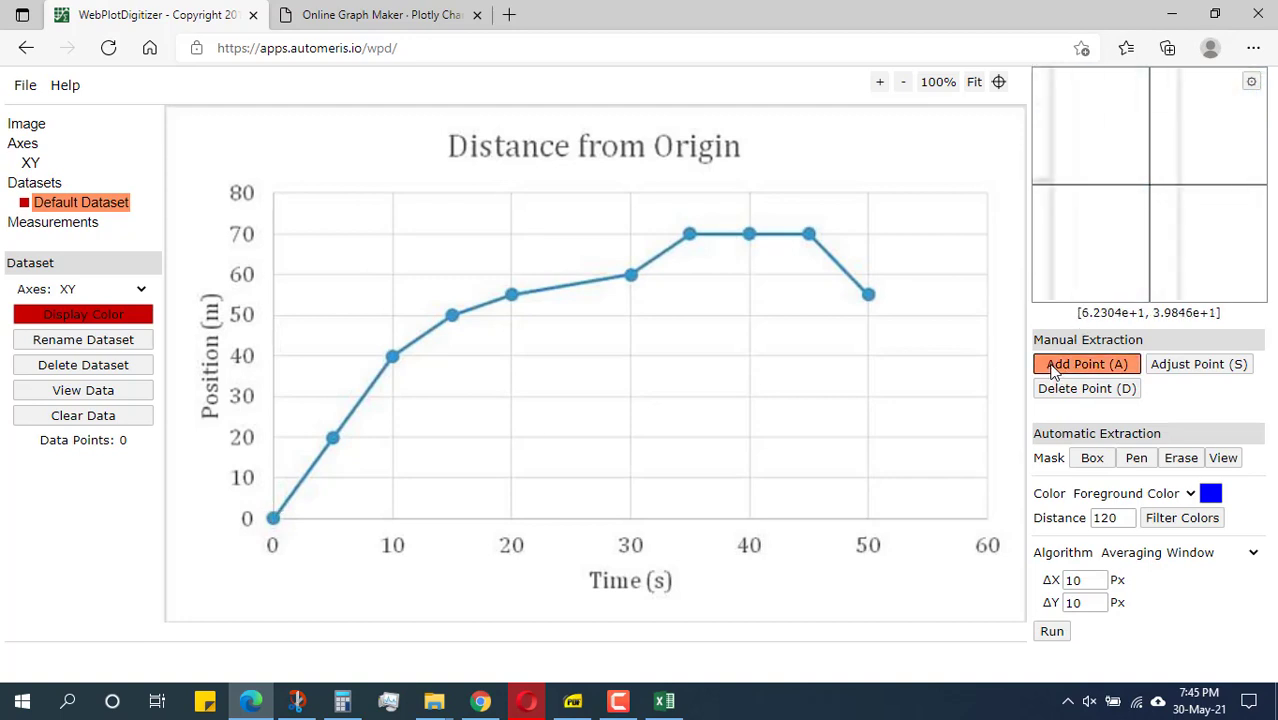
{"action": "left_click", "coordinate": [271, 518]}
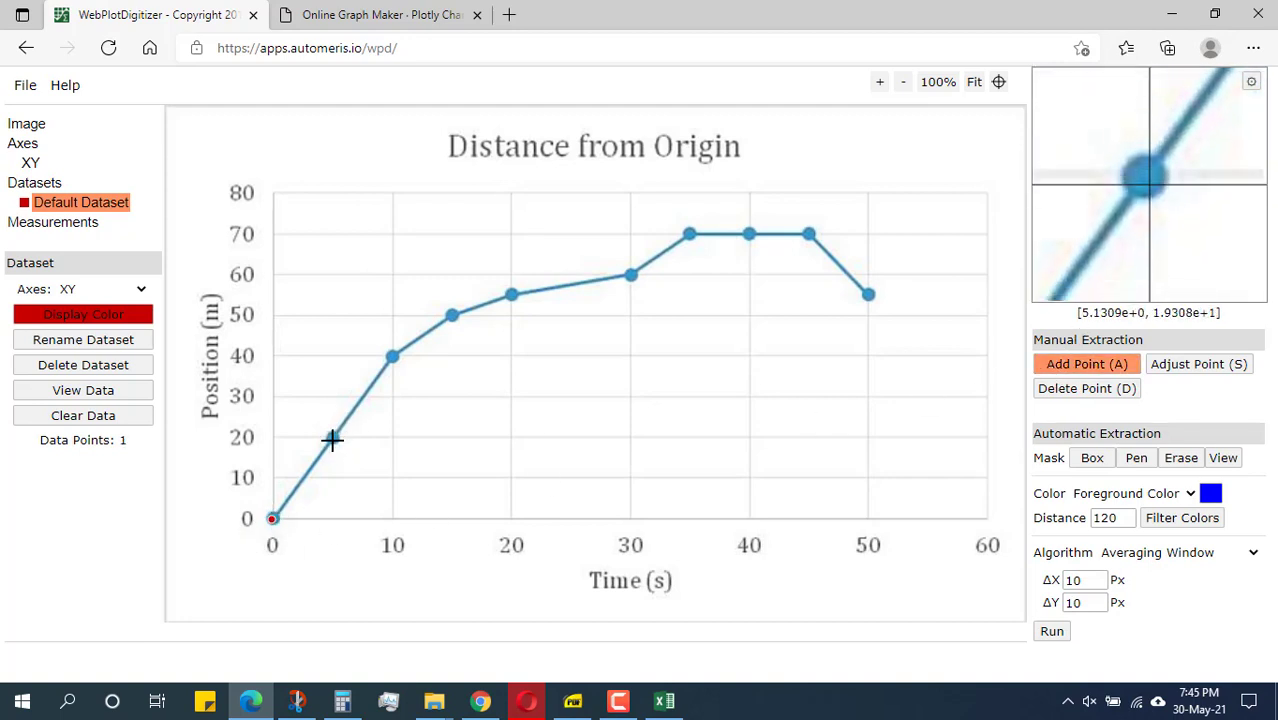
{"action": "left_click", "coordinate": [332, 438]}
{"action": "left_click", "coordinate": [392, 356]}
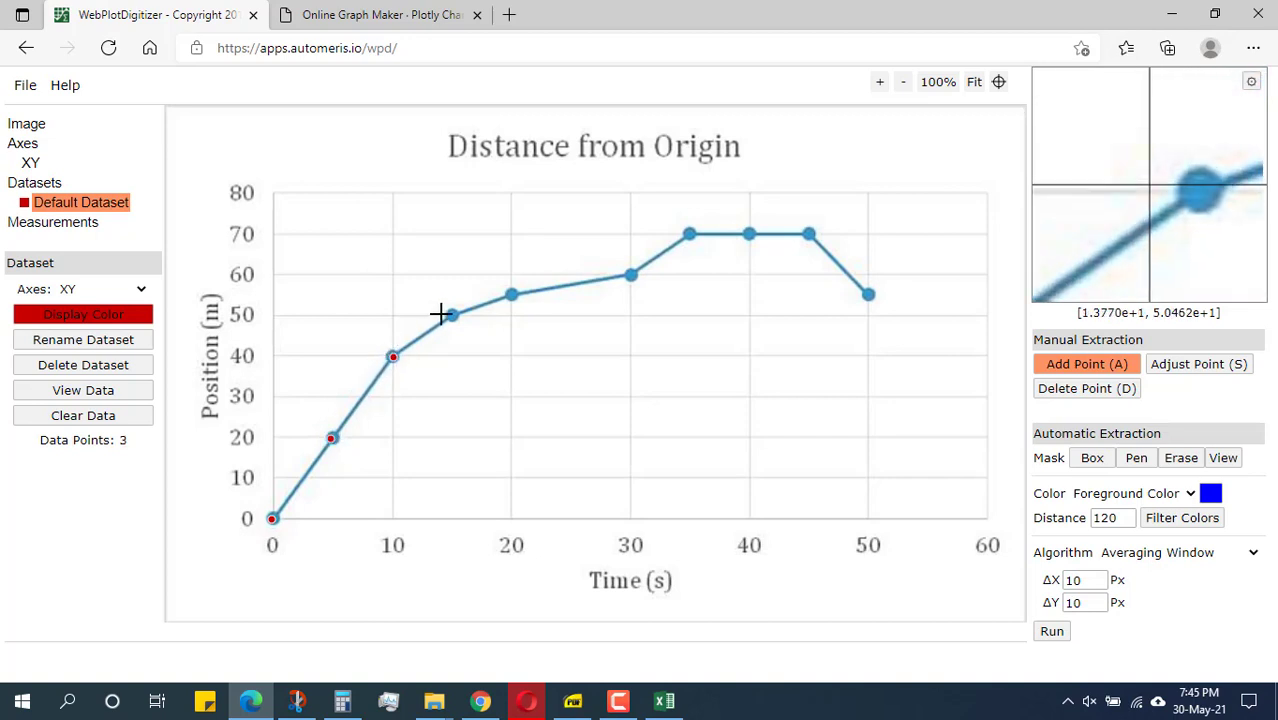
{"action": "left_click", "coordinate": [453, 314]}
{"action": "left_click", "coordinate": [512, 294]}
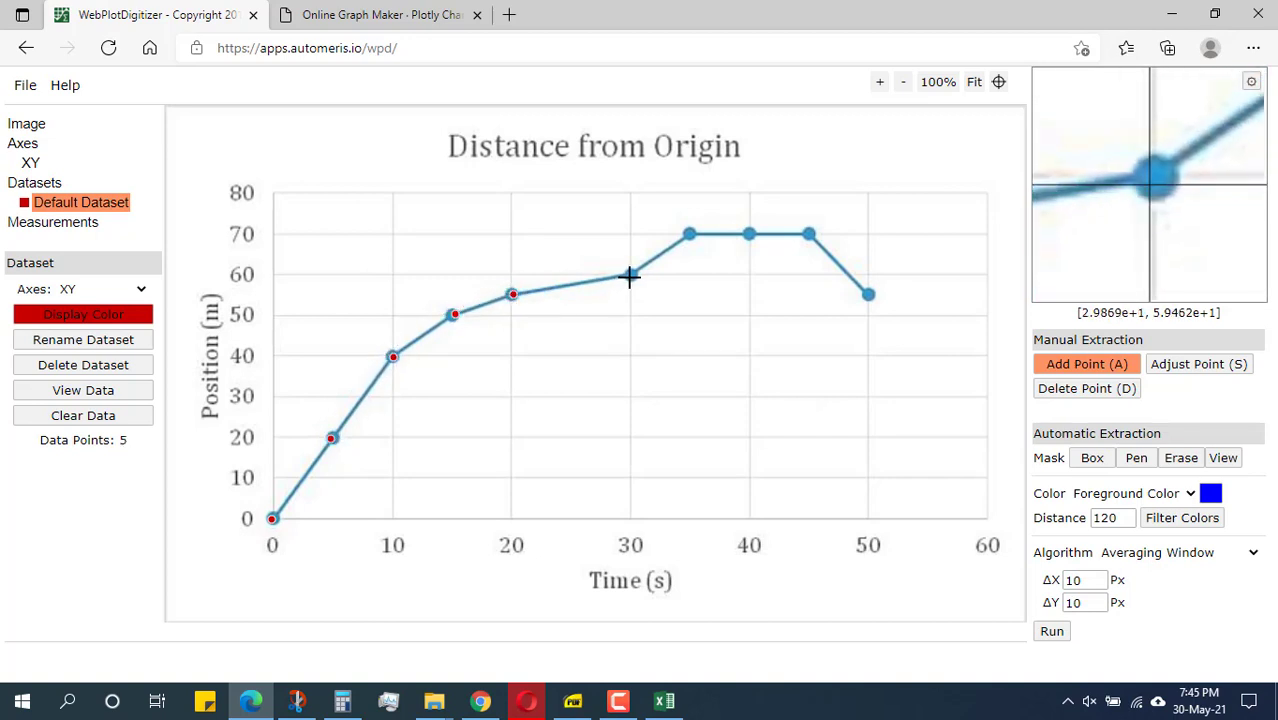
{"action": "left_click", "coordinate": [631, 273]}
{"action": "left_click", "coordinate": [688, 232]}
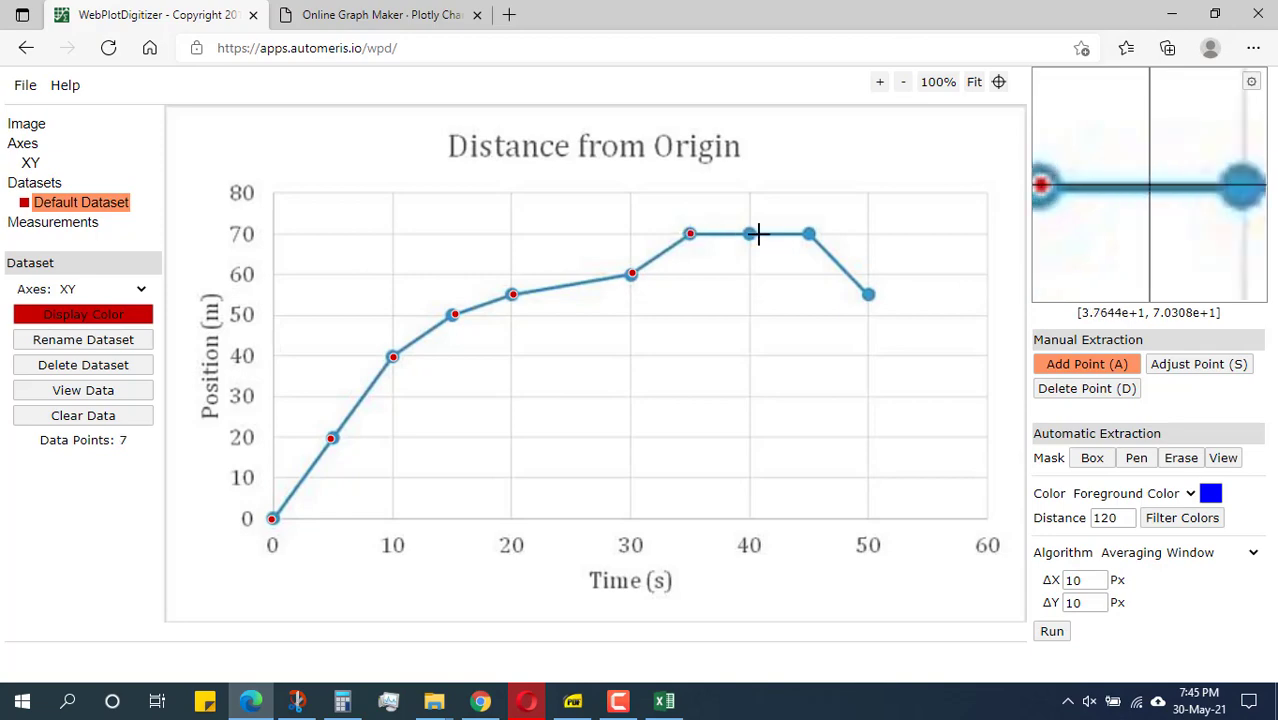
{"action": "left_click", "coordinate": [749, 233]}
{"action": "left_click", "coordinate": [810, 234]}
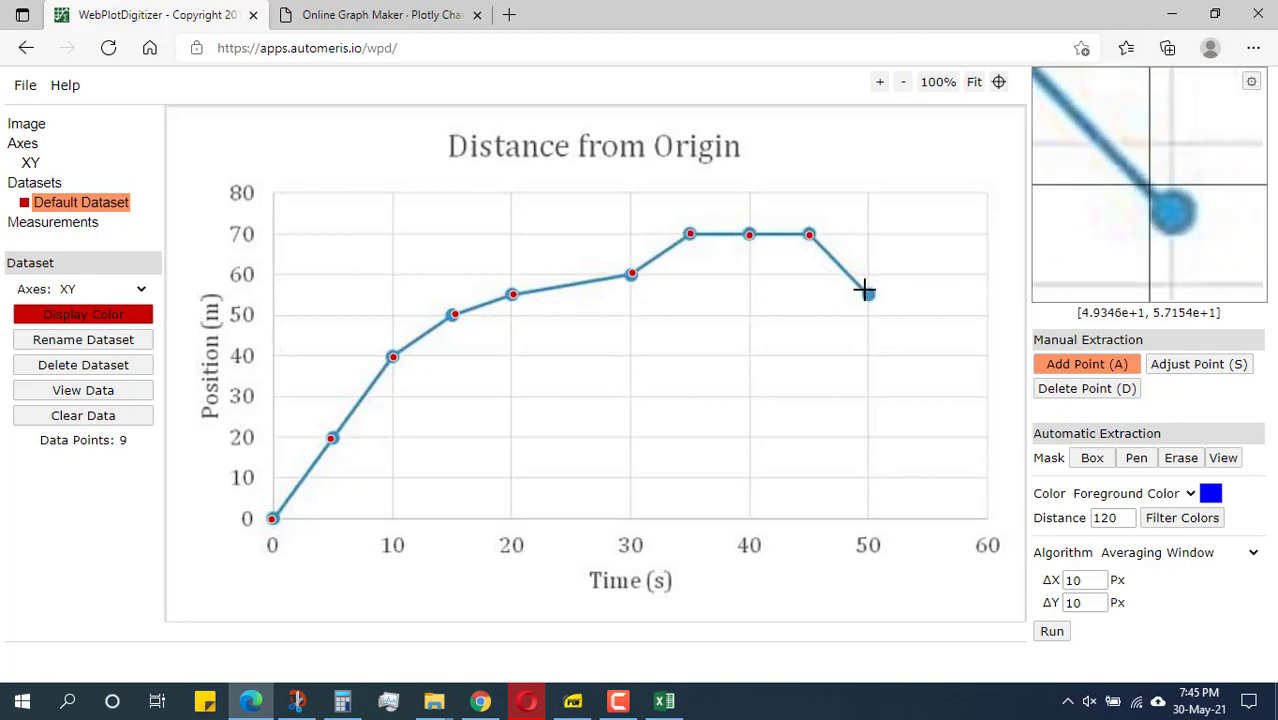
{"action": "left_click", "coordinate": [867, 292]}
Step: Graph the ten points in Plotly, compare with the Excel chart, and return to WebPlotDigitizer
{"action": "left_click", "coordinate": [66, 391]}
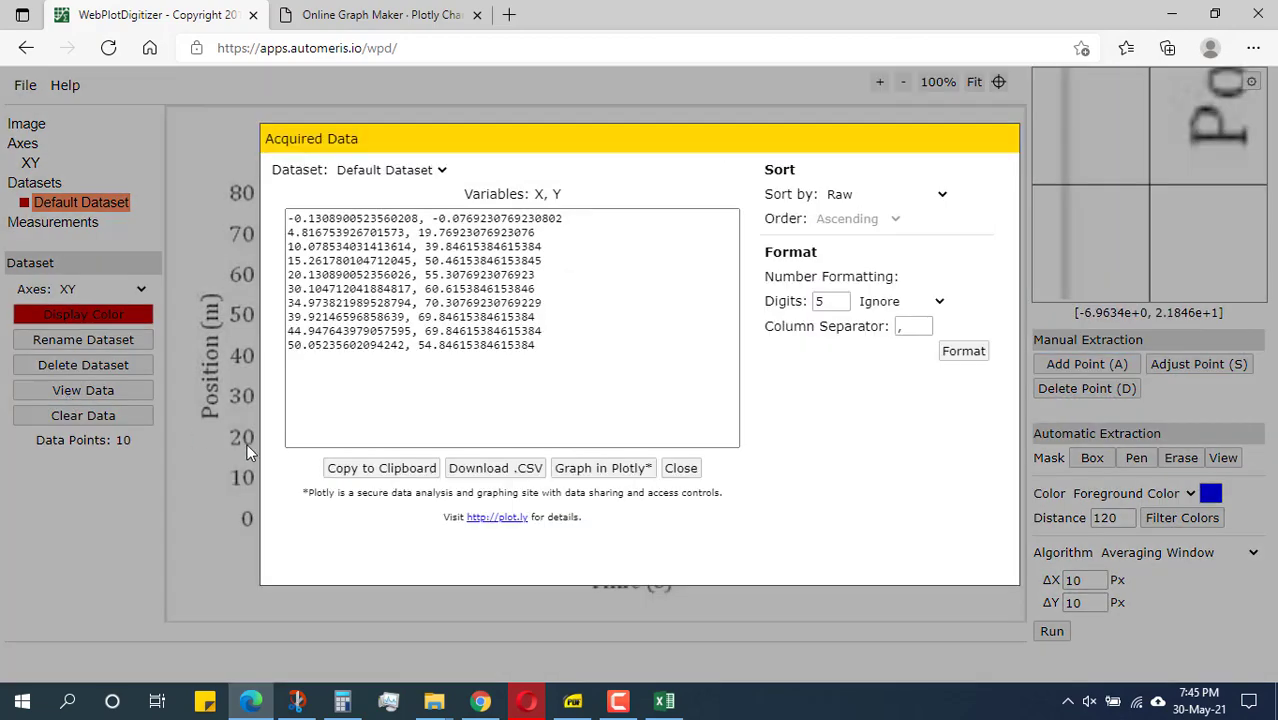
{"action": "left_click", "coordinate": [604, 470]}
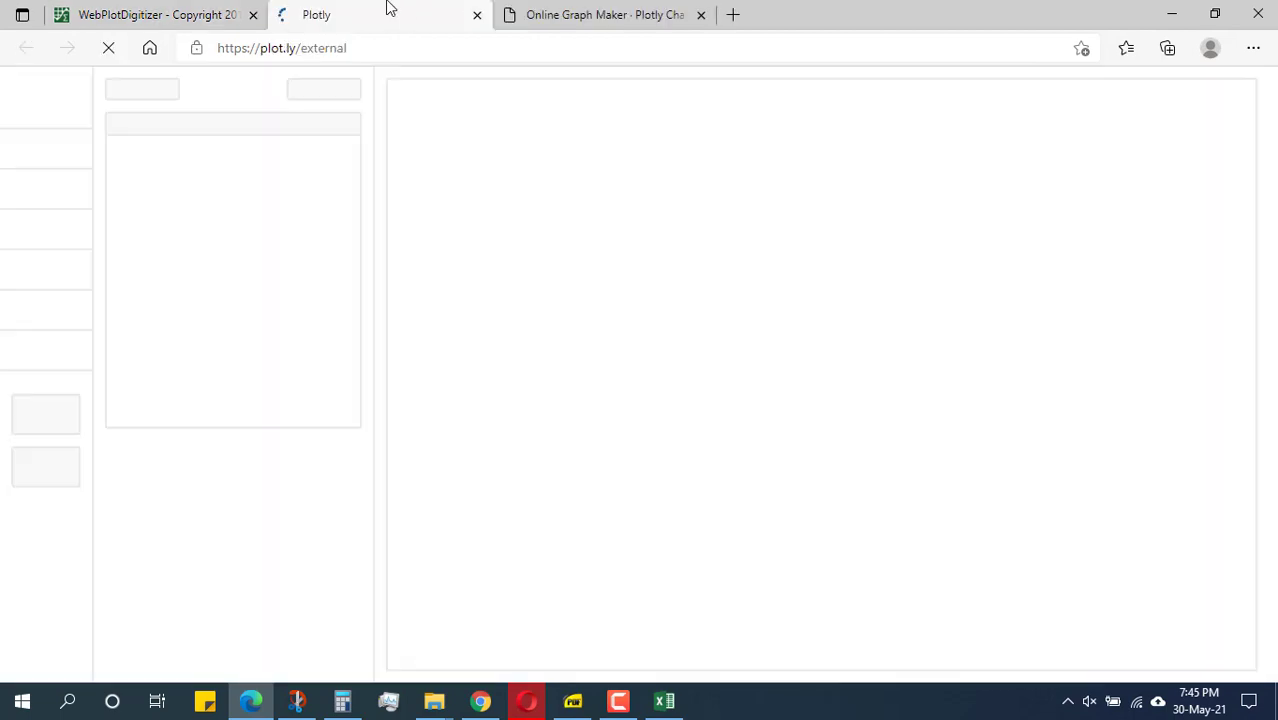
{"action": "left_click", "coordinate": [172, 10]}
{"action": "left_click", "coordinate": [360, 18]}
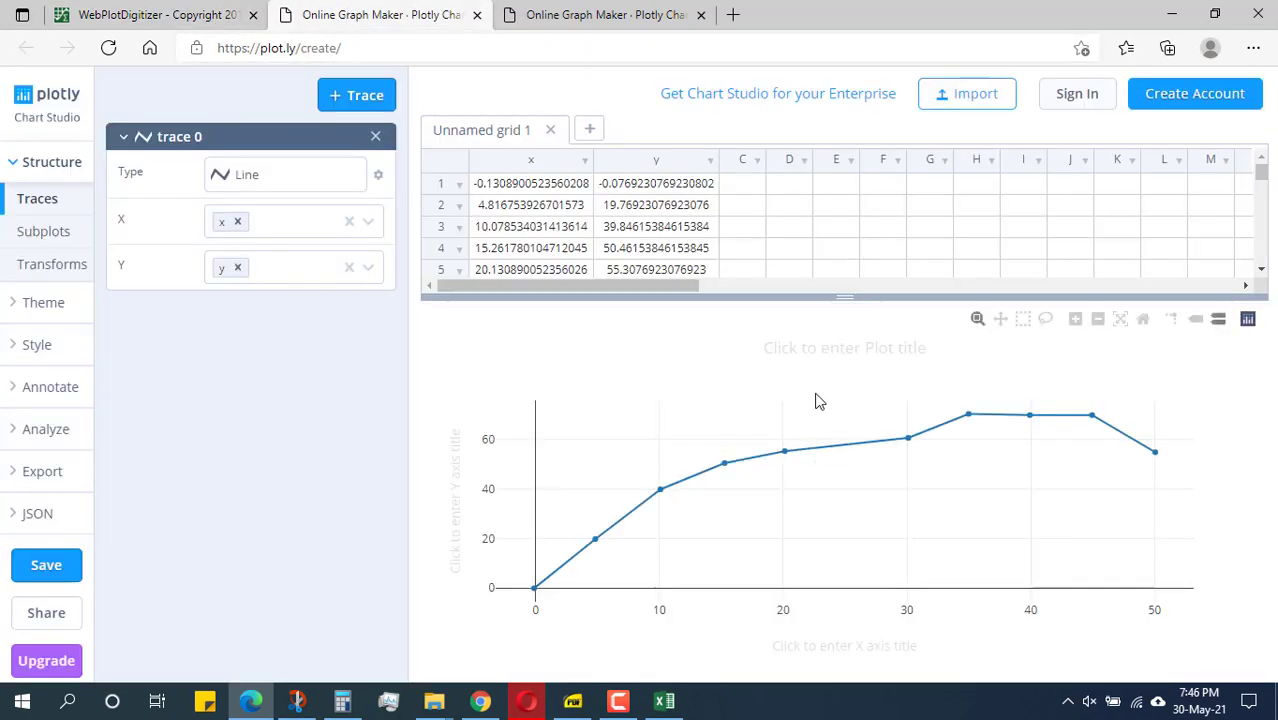
{"action": "left_click", "coordinate": [664, 700]}
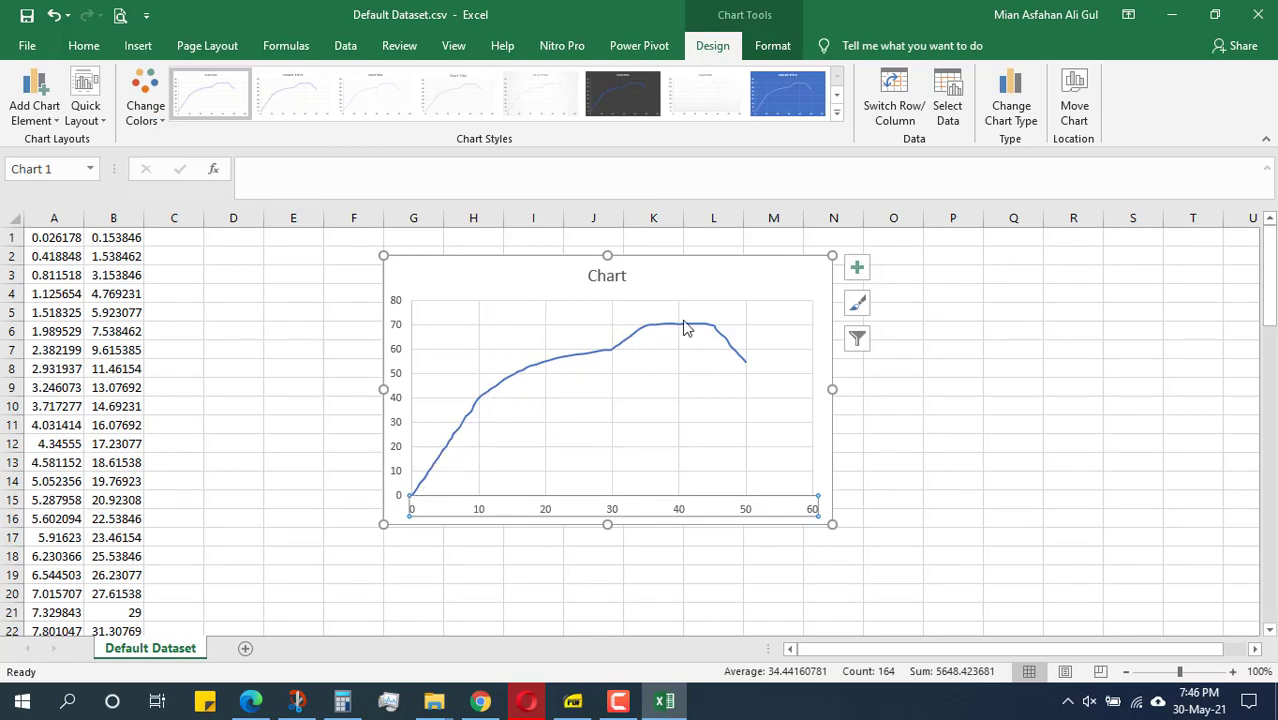
{"action": "left_click", "coordinate": [660, 705]}
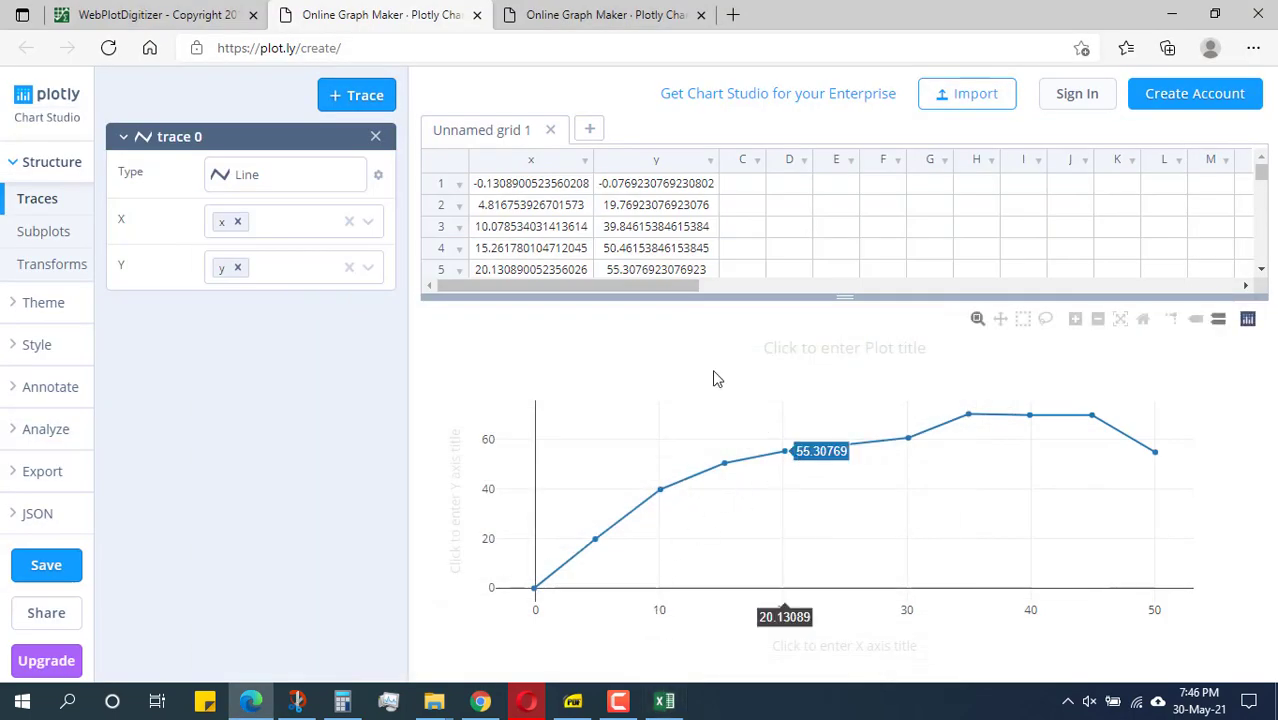
{"action": "left_click", "coordinate": [155, 14]}
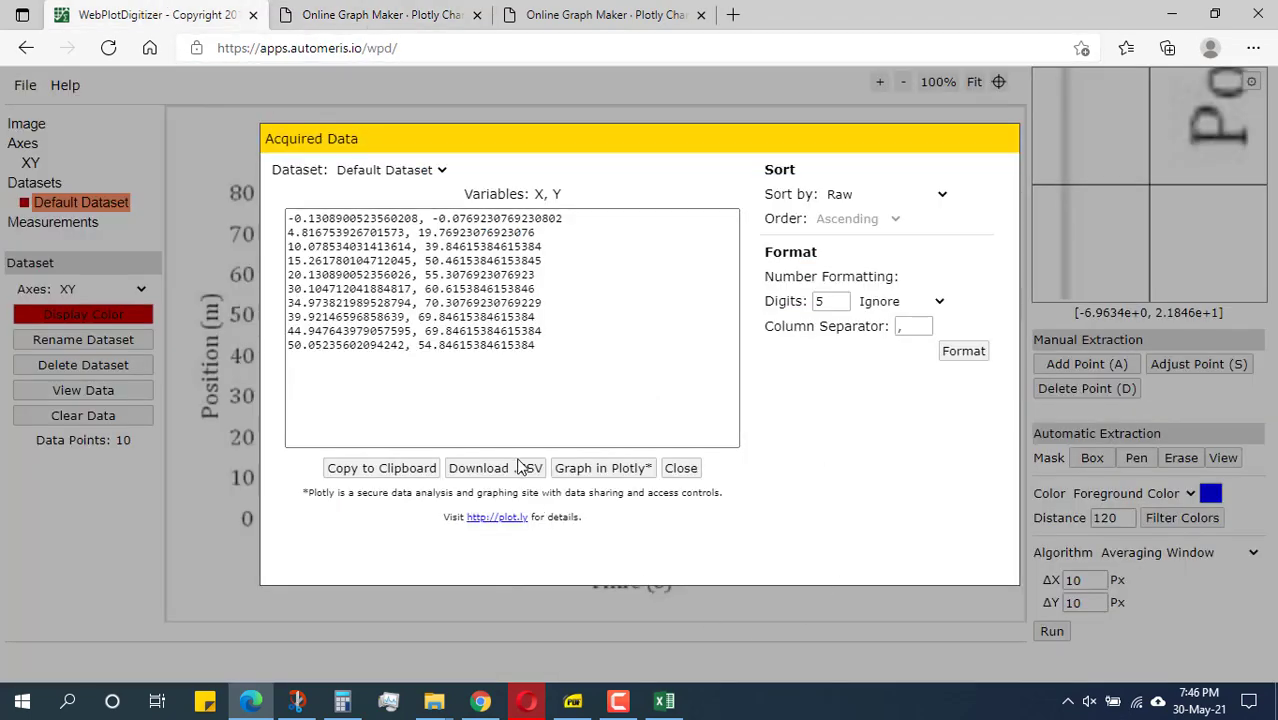
Step: Download the ten points as Default Dataset (1).csv and open it in Excel
{"action": "left_click", "coordinate": [571, 363]}
{"action": "key", "text": "ctrl+a"}
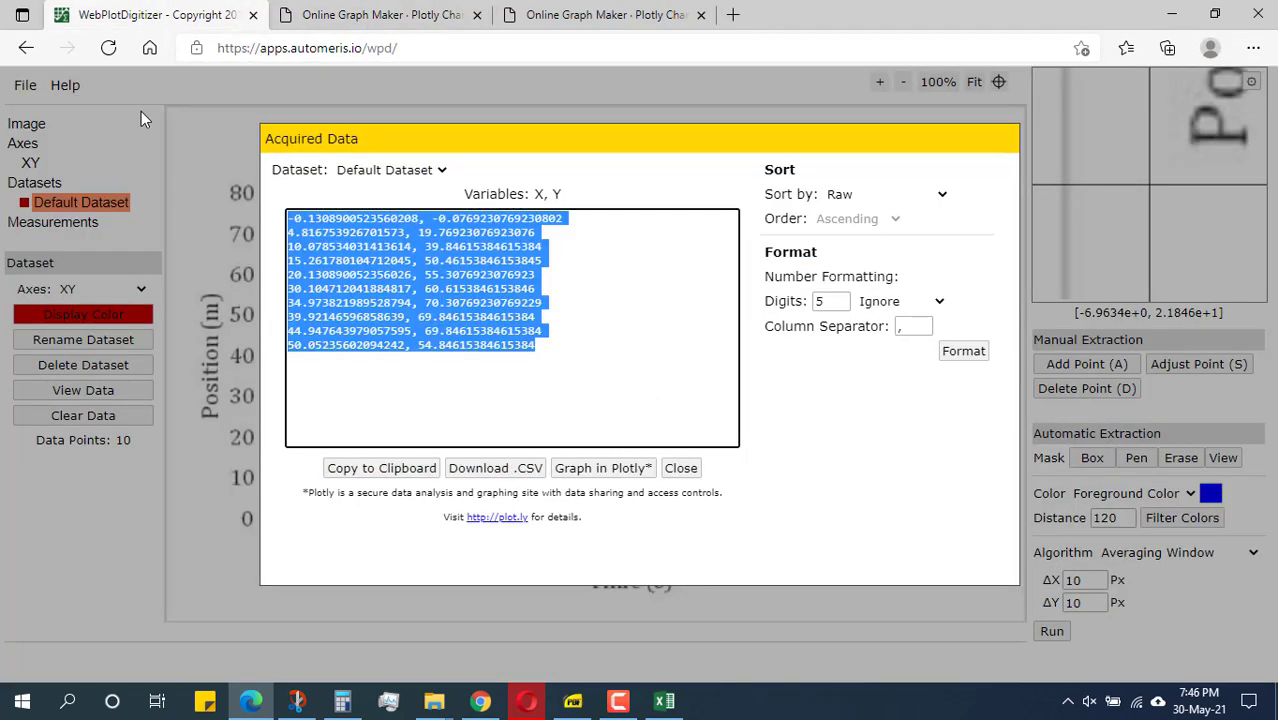
{"action": "left_click", "coordinate": [495, 468]}
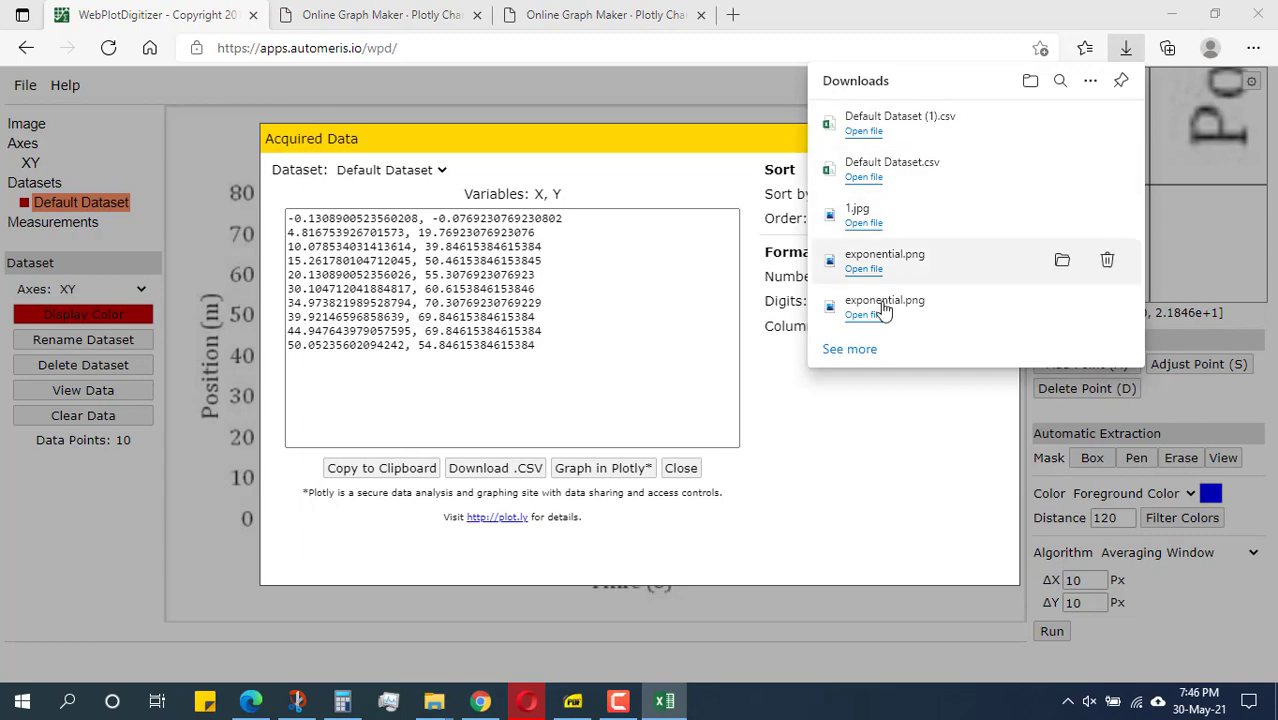
{"action": "left_click", "coordinate": [863, 131]}
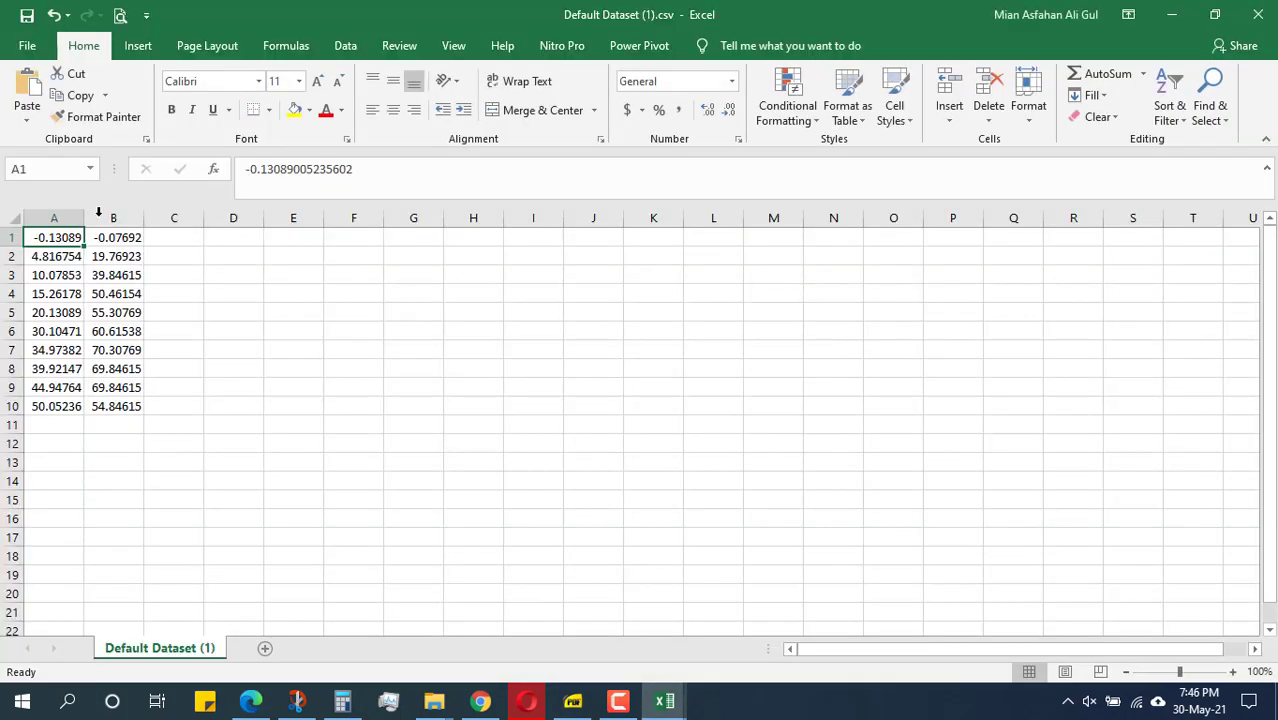
Step: Insert a Scatter with Smooth Lines chart of the ten points in columns A and B
{"action": "left_click", "coordinate": [50, 218]}
{"action": "left_click_drag", "start_coordinate": [82, 218], "coordinate": [108, 218]}
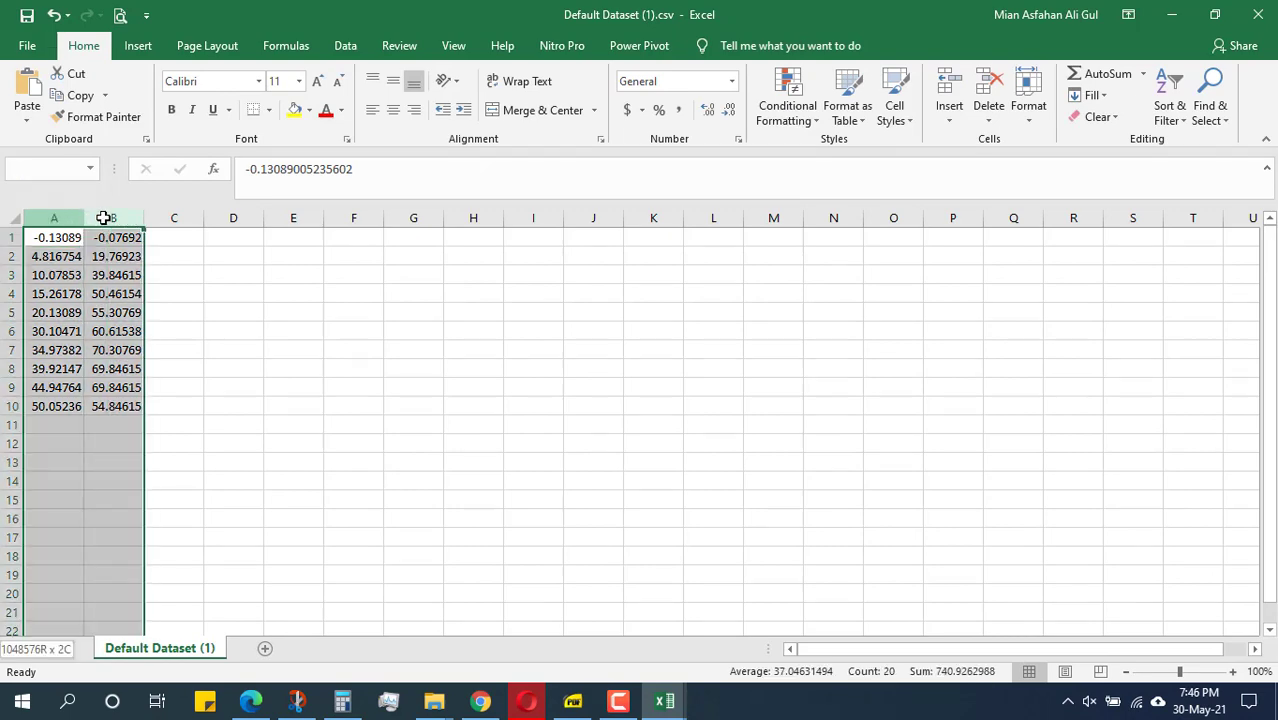
{"action": "left_click", "coordinate": [138, 45]}
{"action": "left_click", "coordinate": [527, 117]}
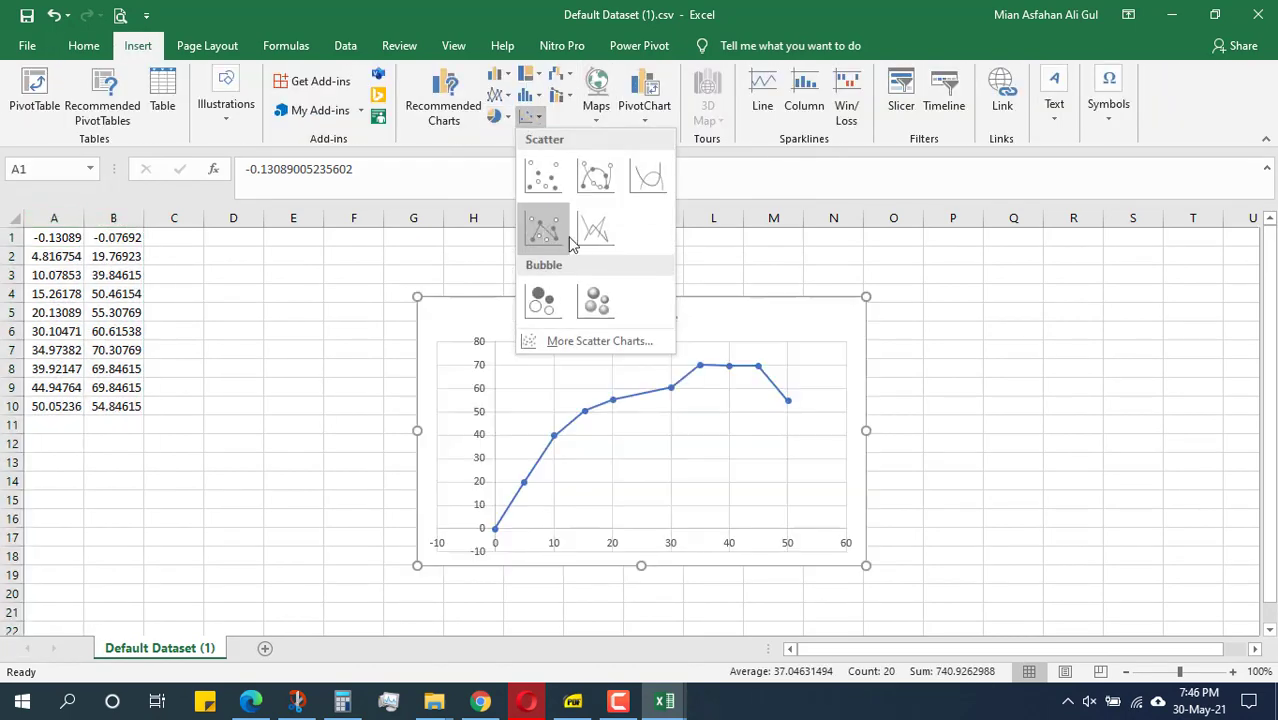
{"action": "left_click", "coordinate": [654, 182]}
Step: Move the new chart up and left, and dock this workbook to the right half
{"action": "left_click", "coordinate": [986, 407]}
{"action": "left_click_drag", "start_coordinate": [799, 350], "coordinate": [663, 296]}
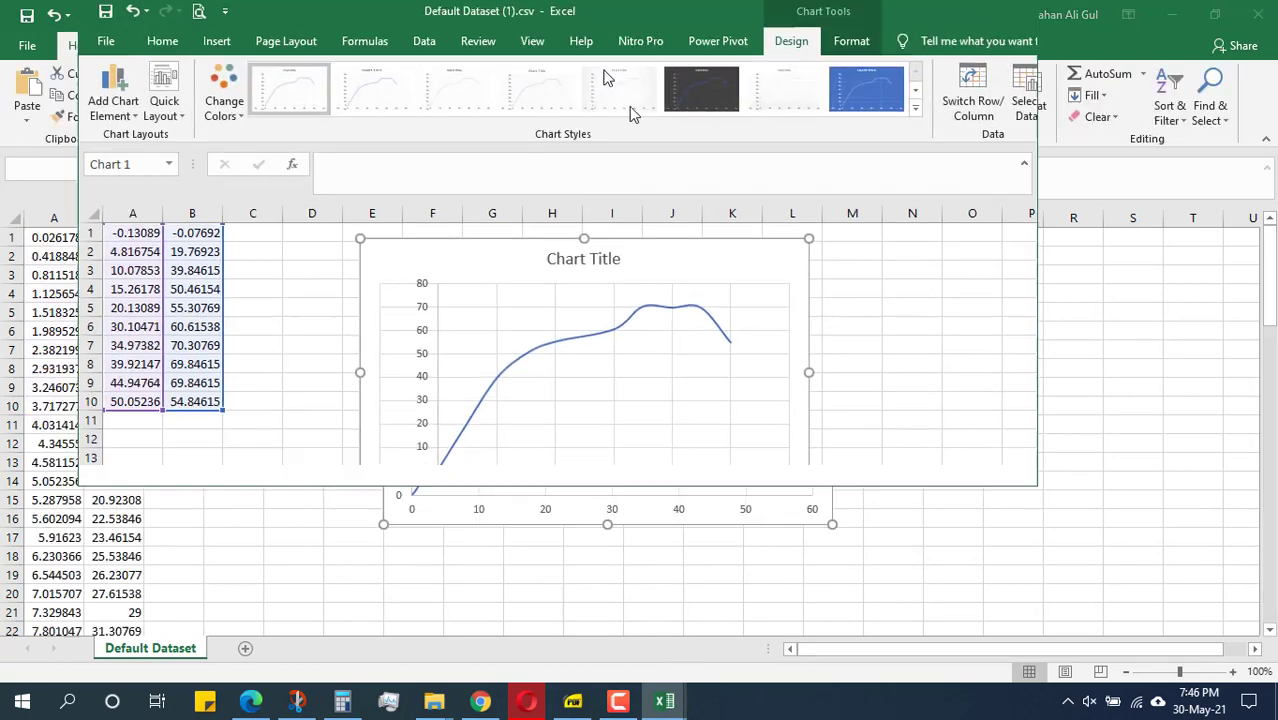
{"action": "key", "text": "super+Right"}
Step: Put the 82-point workbook on the left and scroll both windows until both charts show fully
{"action": "left_click", "coordinate": [240, 87]}
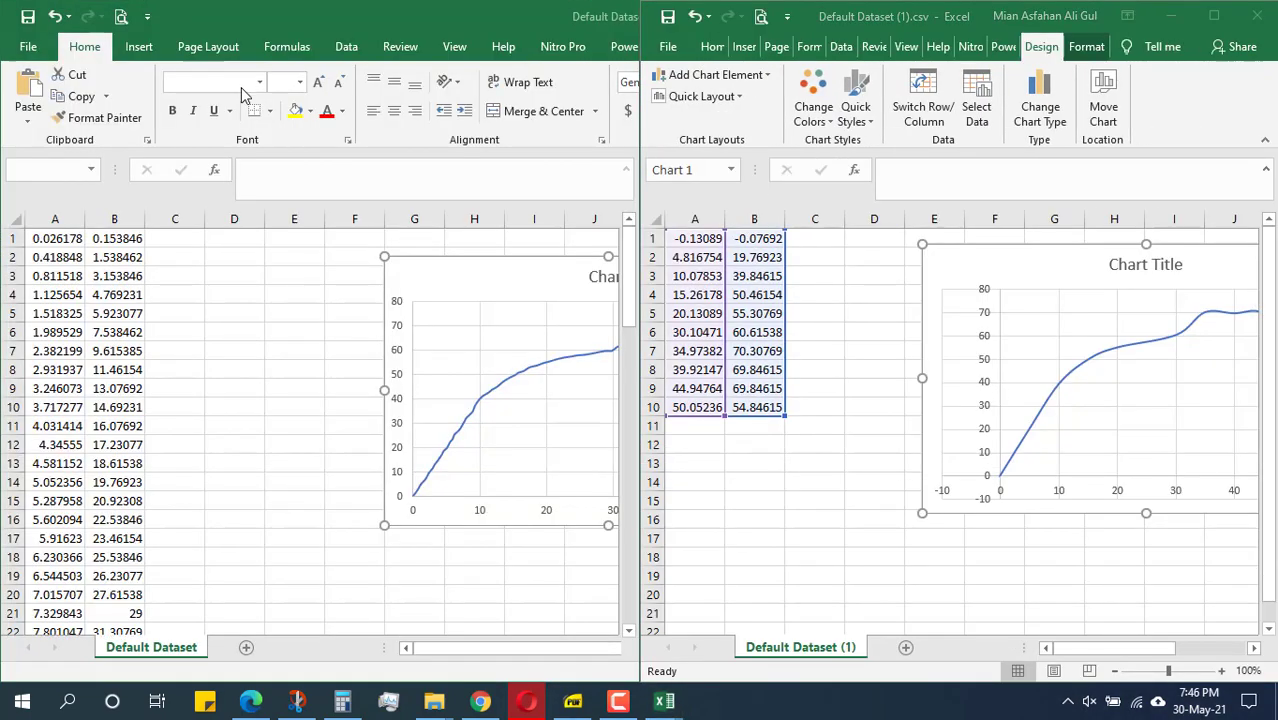
{"action": "left_click", "coordinate": [300, 366]}
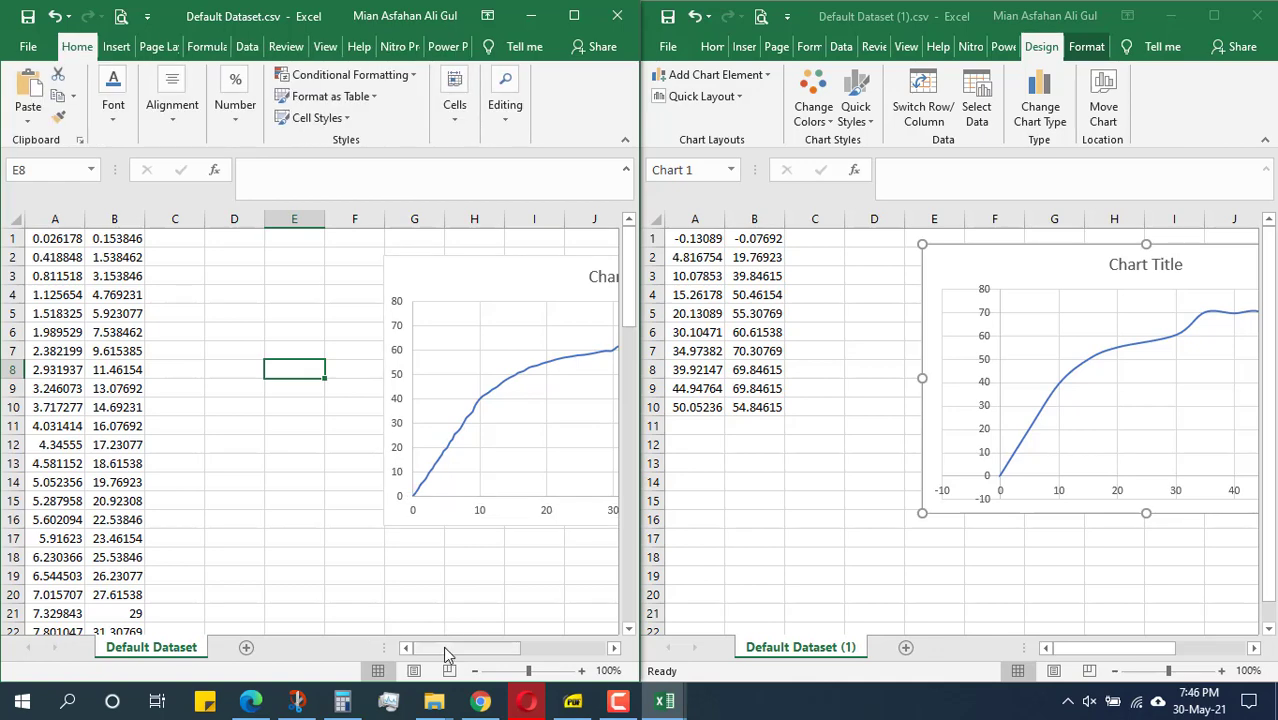
{"action": "left_click_drag", "start_coordinate": [455, 648], "coordinate": [502, 650]}
{"action": "left_click_drag", "start_coordinate": [1085, 648], "coordinate": [1130, 648]}
{"action": "left_click", "coordinate": [998, 349]}
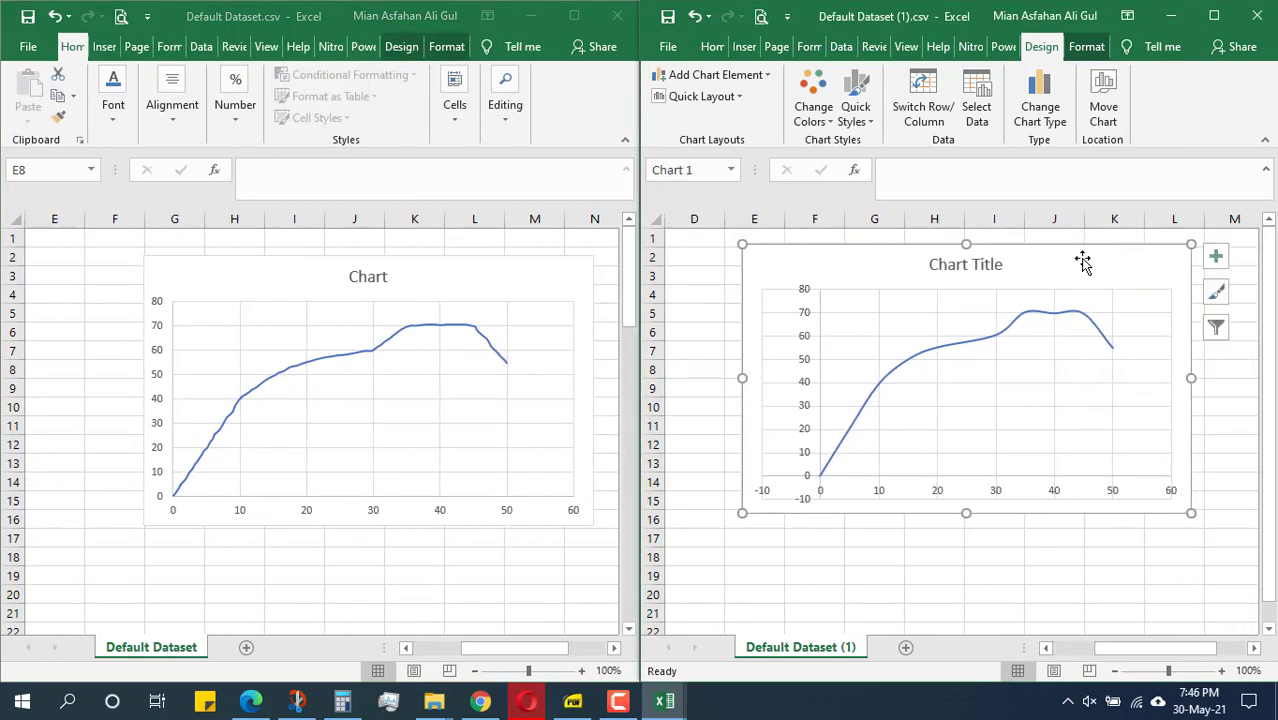
{"action": "left_click", "coordinate": [237, 516]}
{"action": "left_click", "coordinate": [198, 577]}
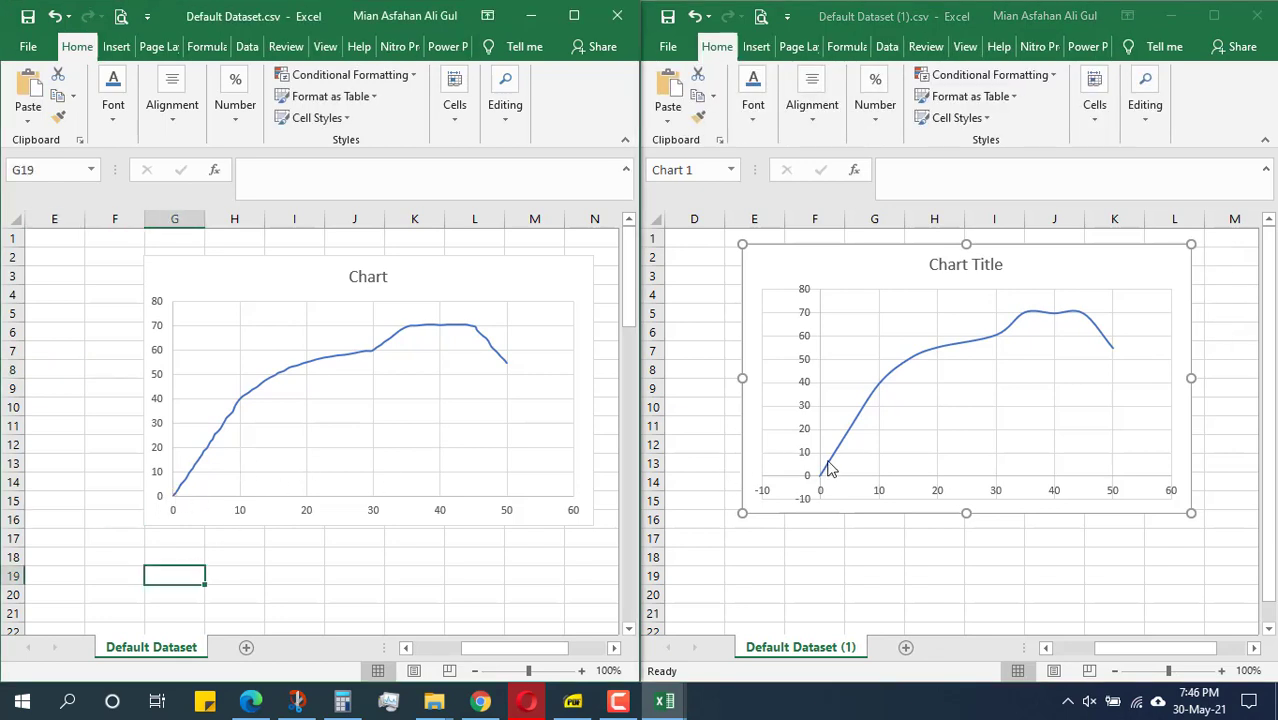
{"action": "left_click", "coordinate": [335, 556]}
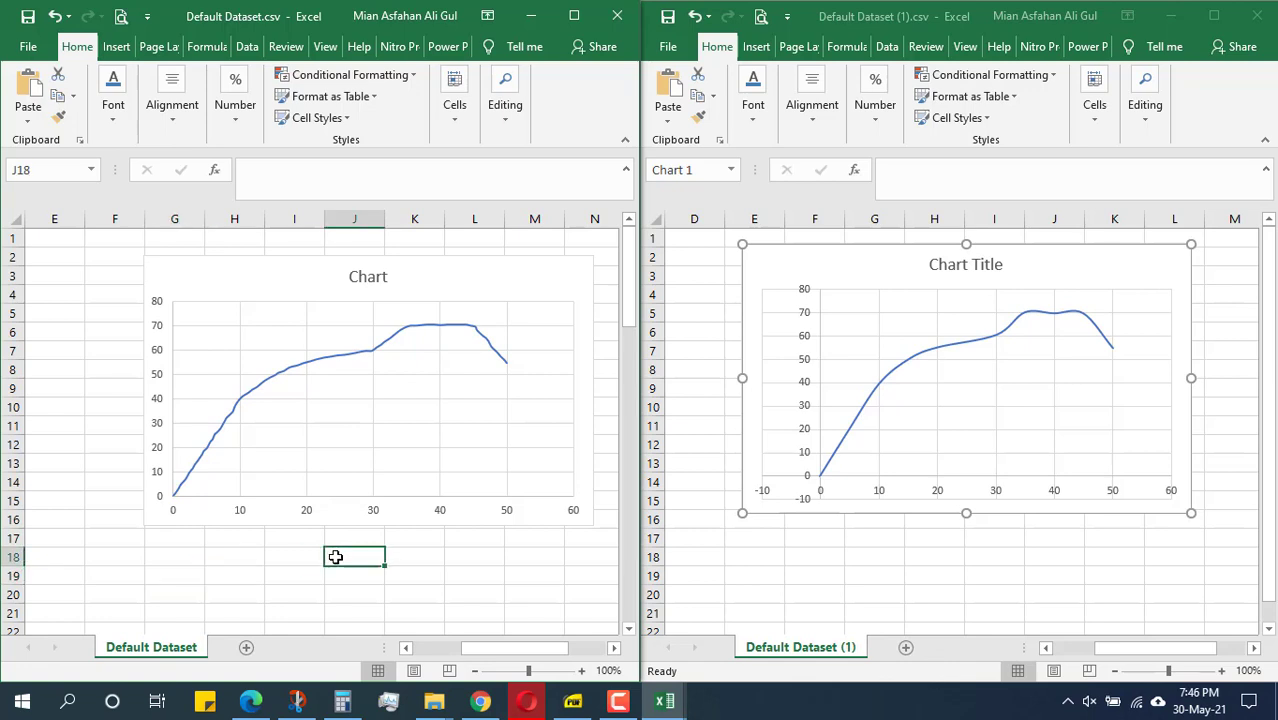